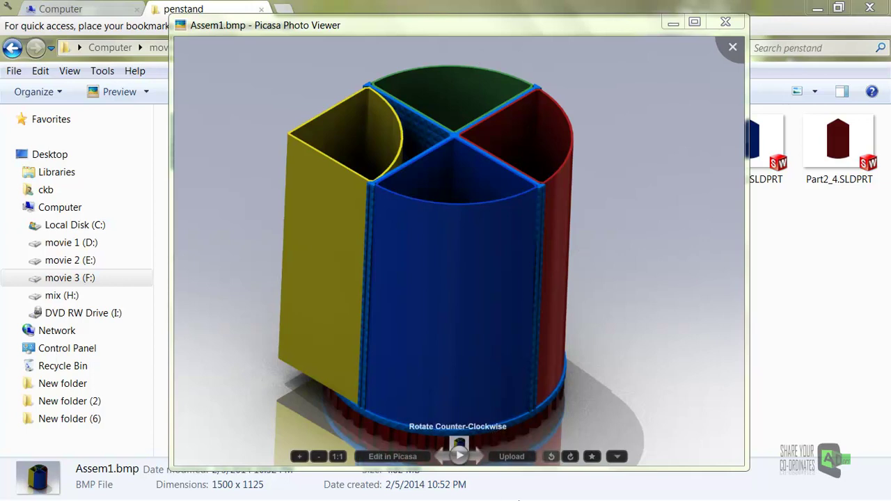
Switch to SolidWorks and create a new part document.
key(super)
click(678, 490)
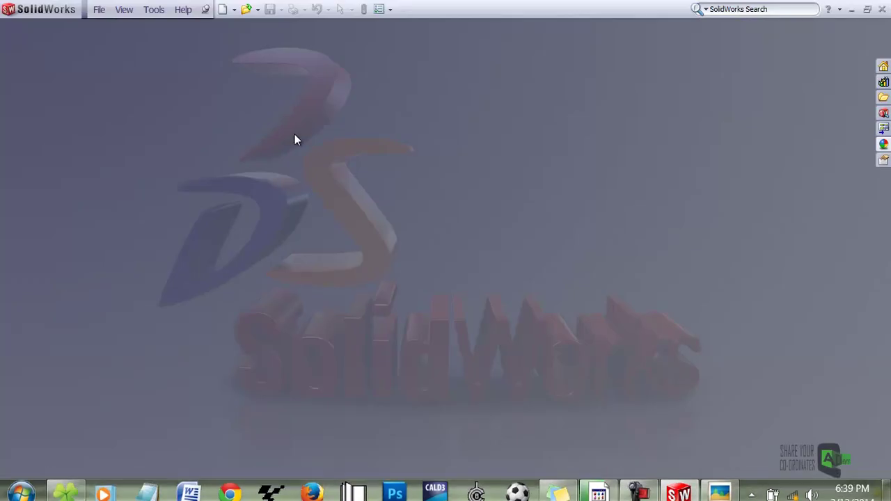
click(223, 9)
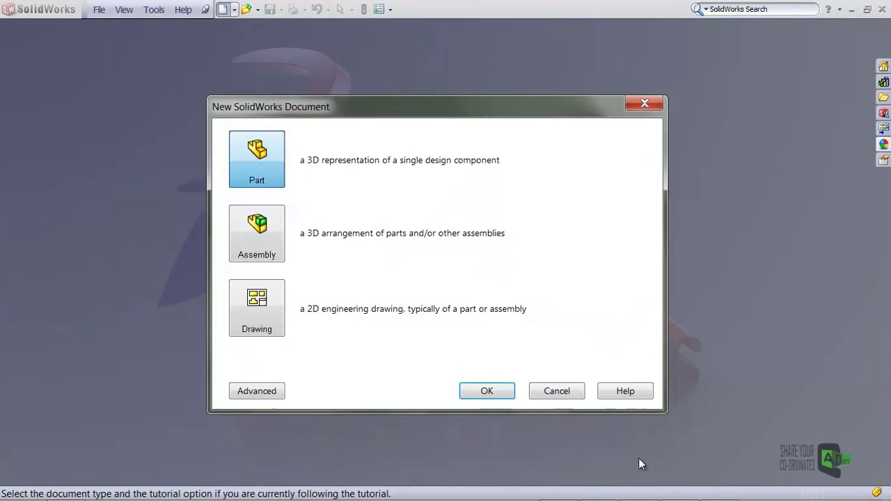
click(487, 391)
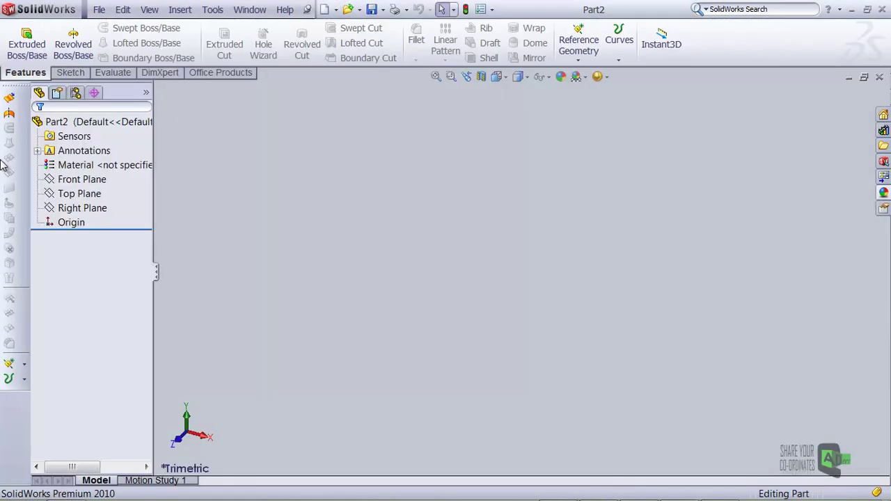
Sketch a circle of radius 50 mm centred on the origin on the Top Plane.
click(69, 194)
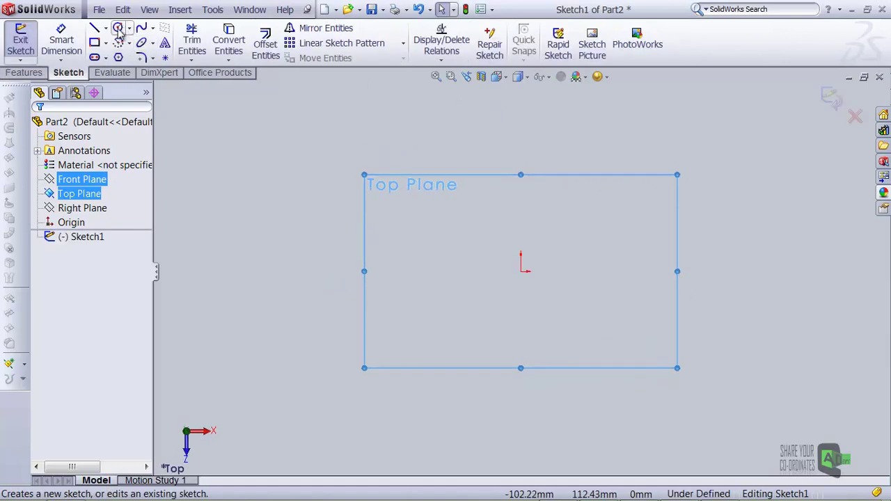
click(119, 27)
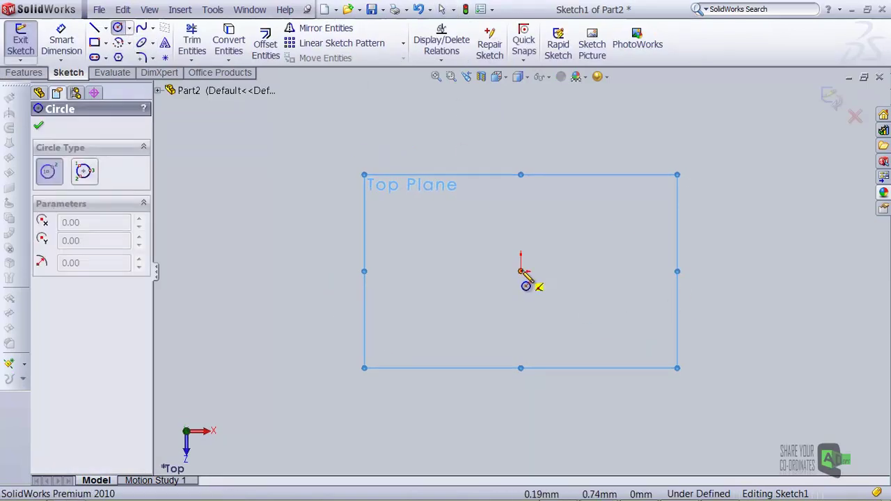
click(521, 271)
click(604, 332)
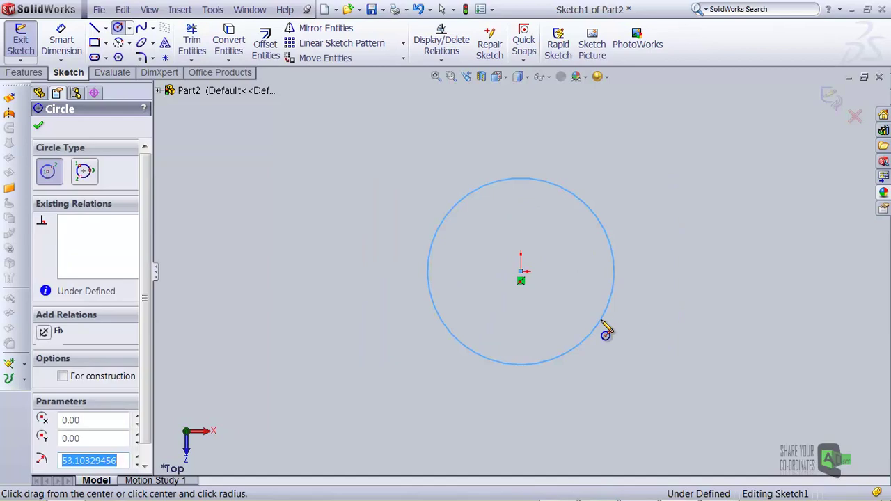
text(50)
key(Return)
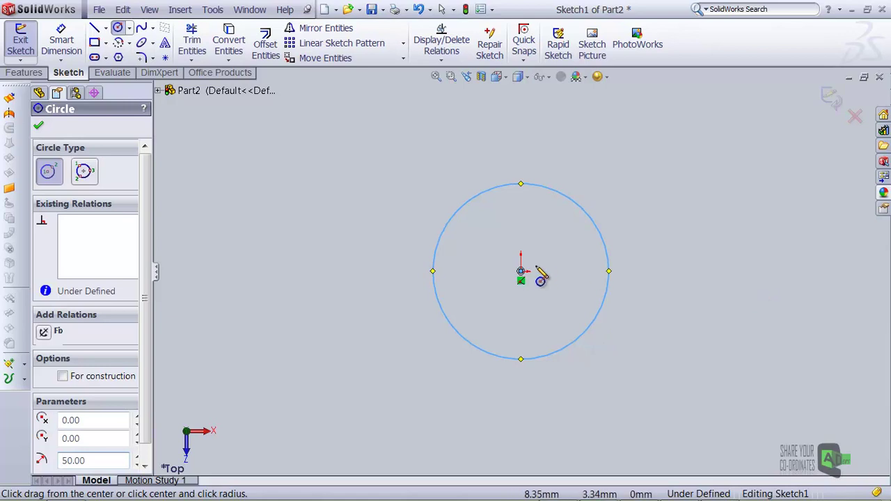
Extrude the circle as a blind boss with a depth of 100 mm.
scroll(587, 308, up, 2)
click(24, 72)
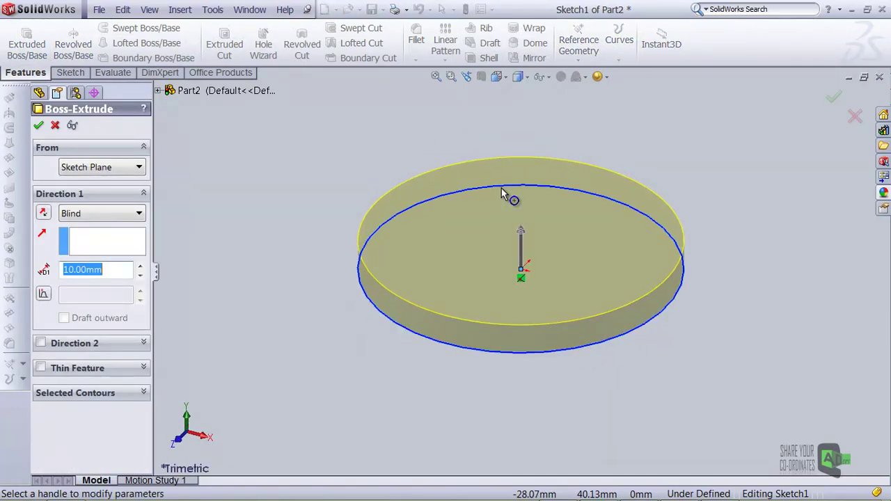
text(100)
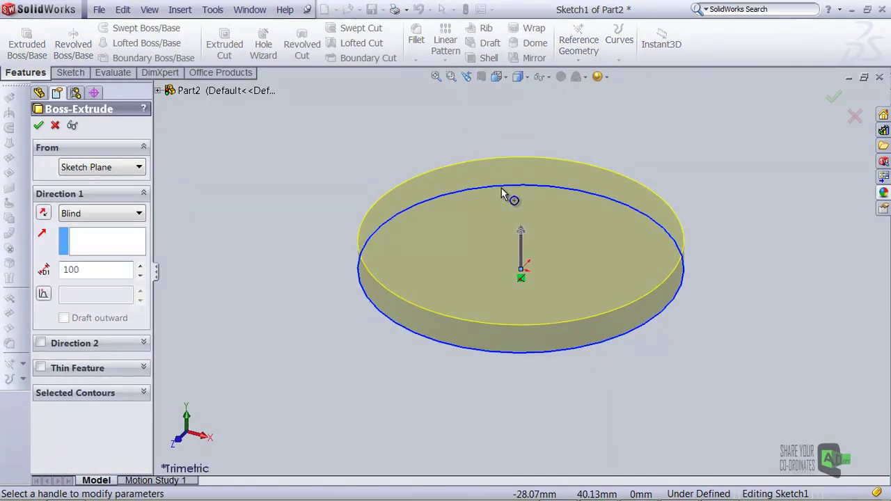
key(Return)
scroll(429, 192, up, 4)
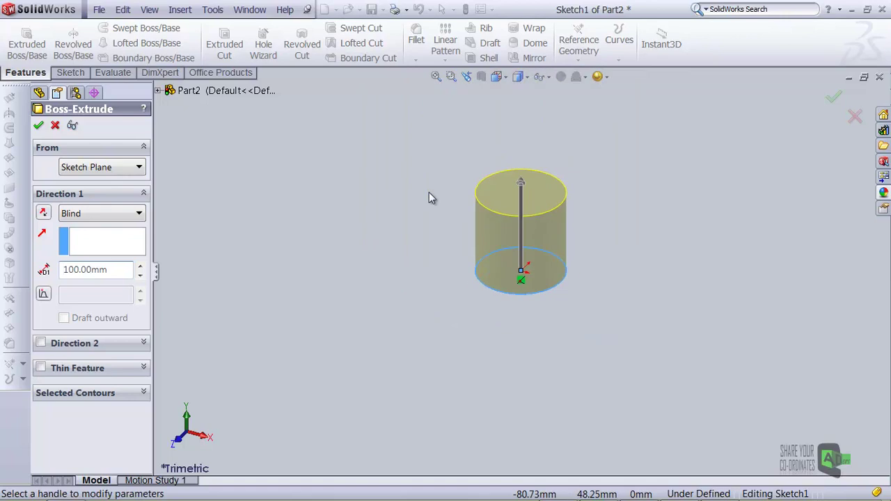
click(835, 100)
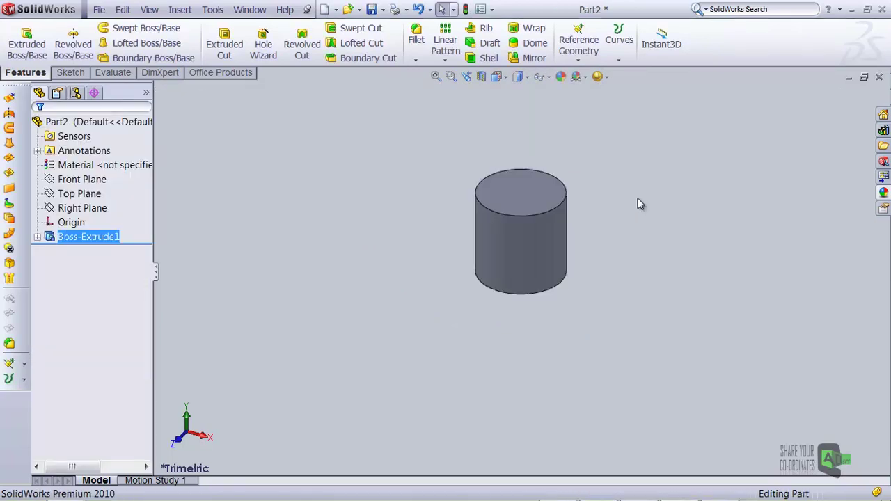
Start a sketch on the cylinder's top face, viewed normal to it, and draw an origin-centred circle of radius 50 mm matching its edge.
click(525, 201)
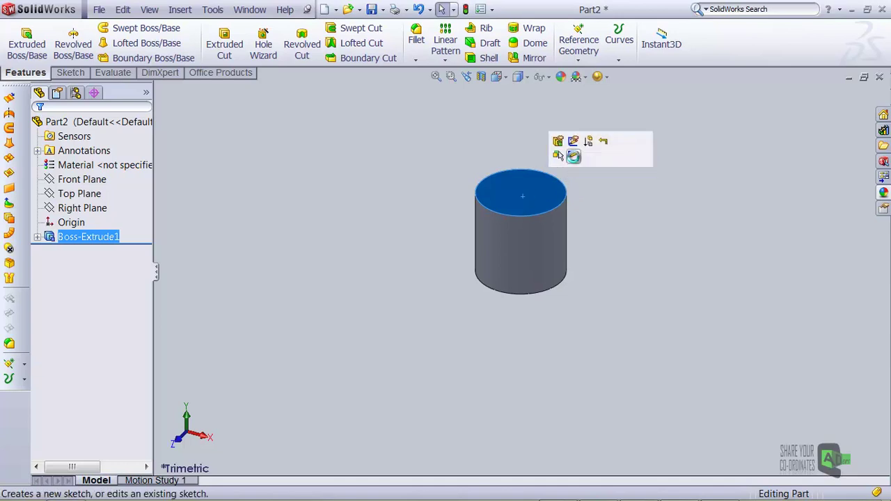
click(571, 154)
click(498, 77)
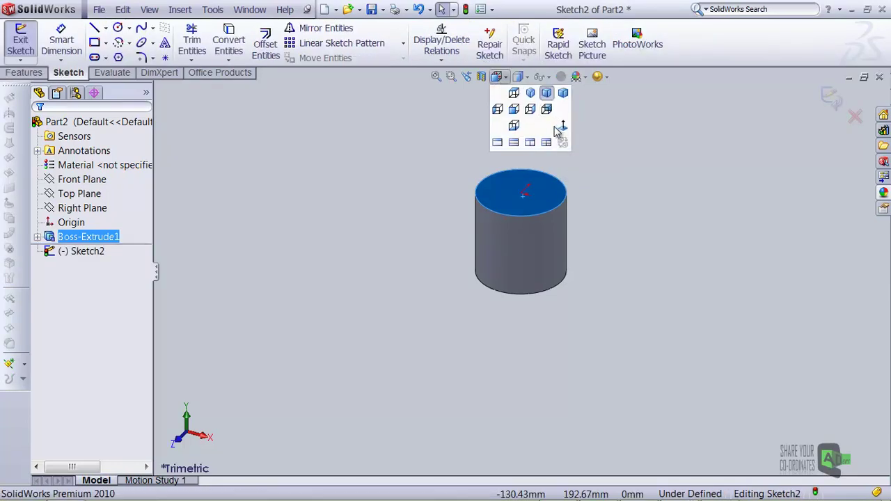
click(563, 128)
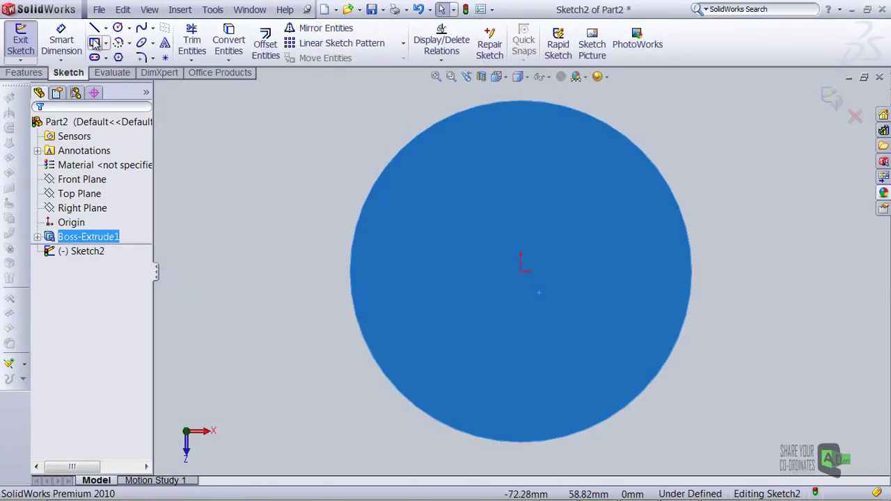
click(118, 28)
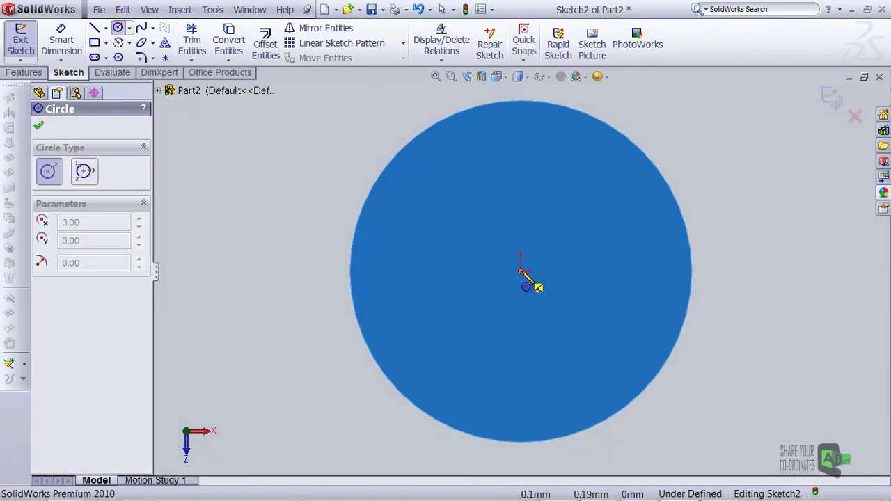
click(521, 272)
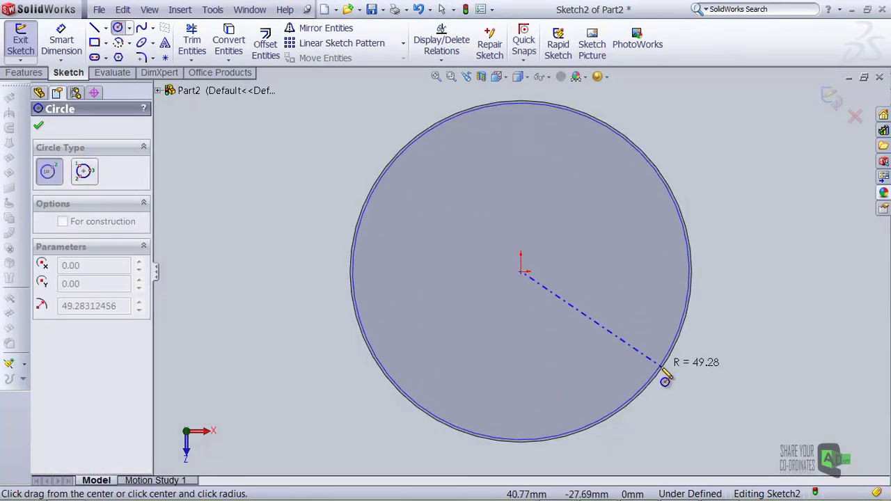
click(668, 382)
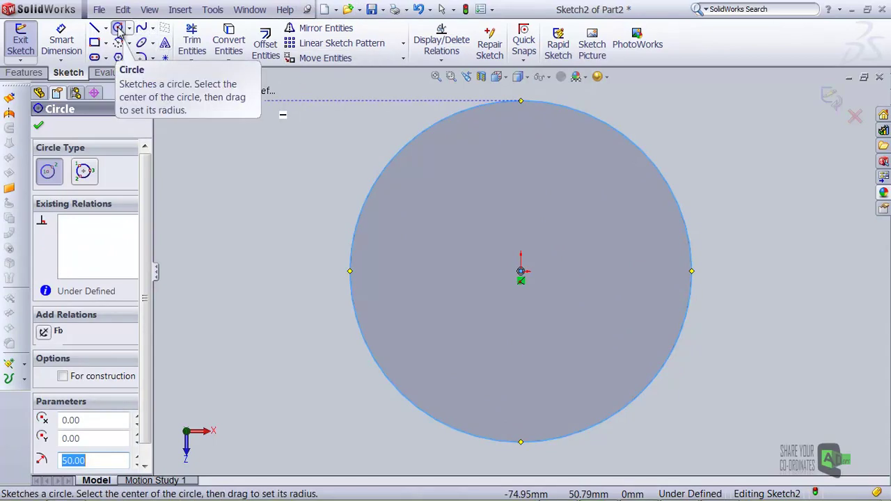
Draw a horizontal line to the right and a vertical line downward from the origin, both extending past the circle.
click(94, 28)
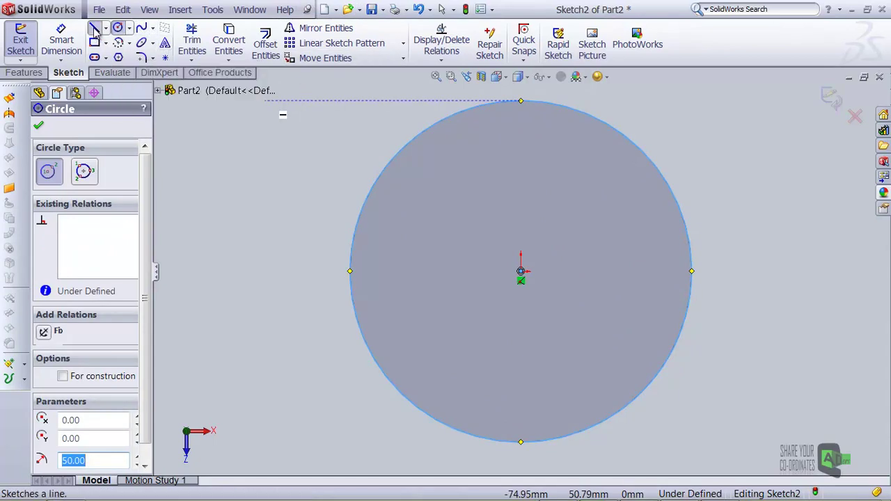
click(522, 272)
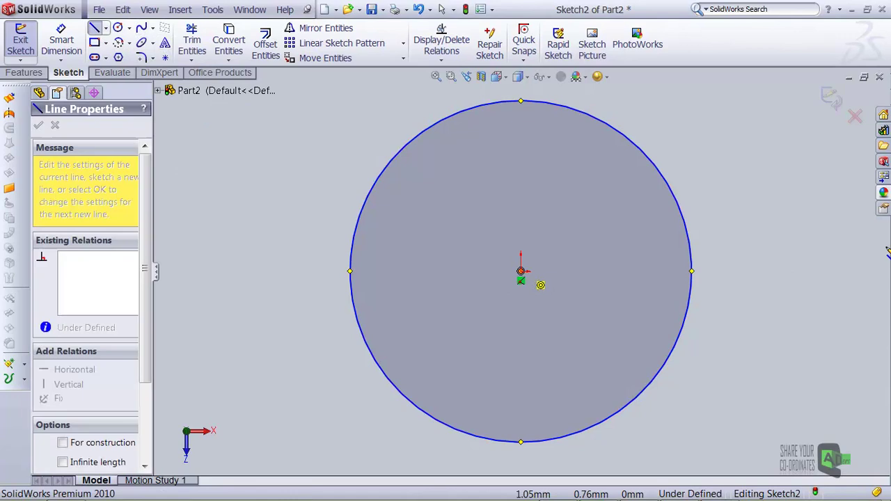
click(768, 271)
key(Escape)
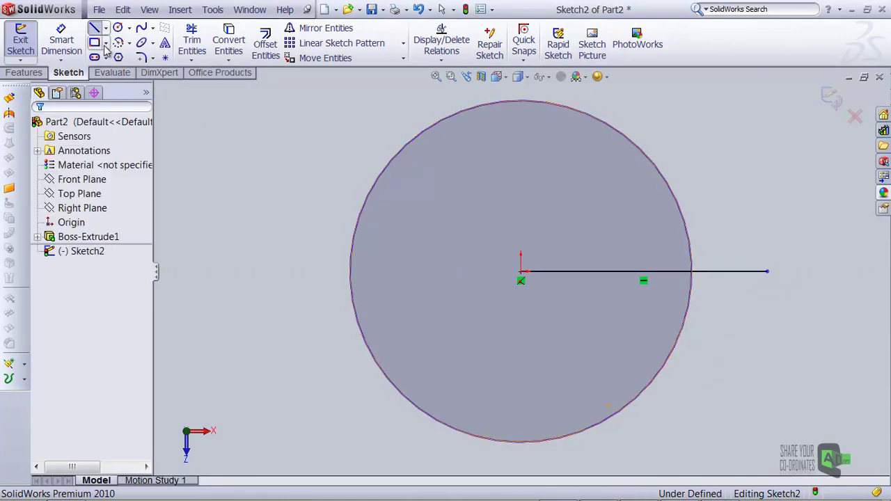
click(95, 30)
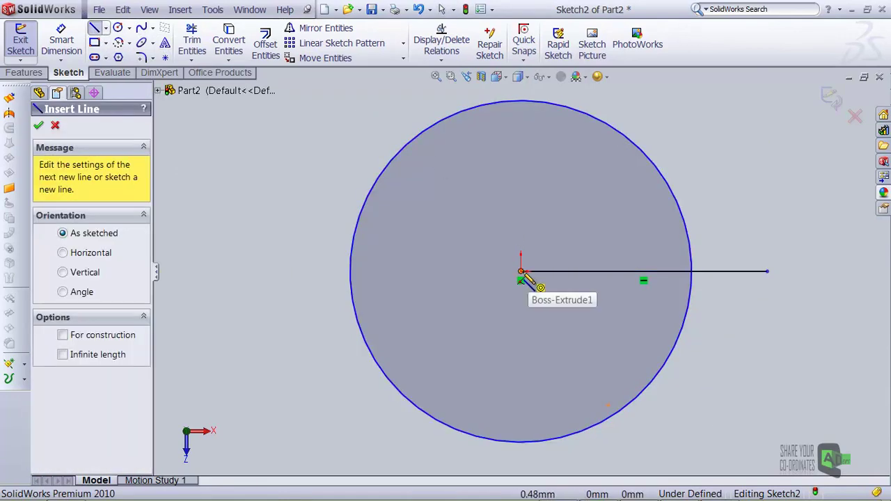
click(521, 271)
key(z)
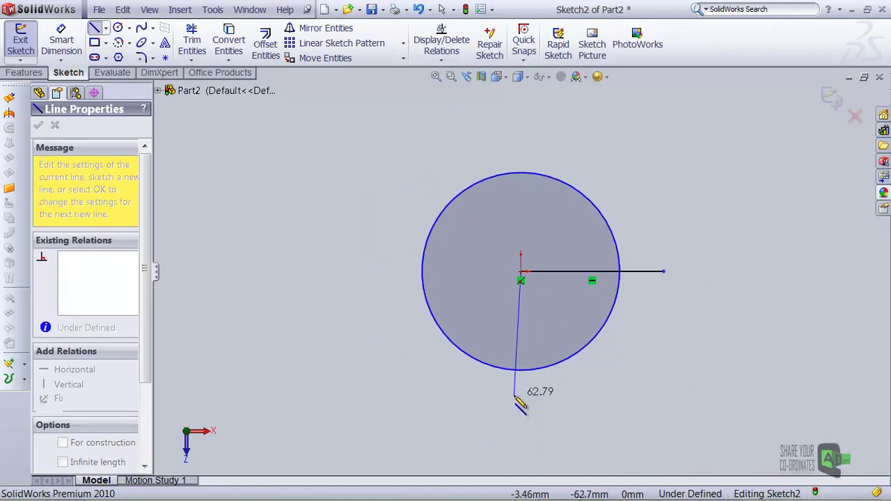
click(521, 403)
key(Escape)
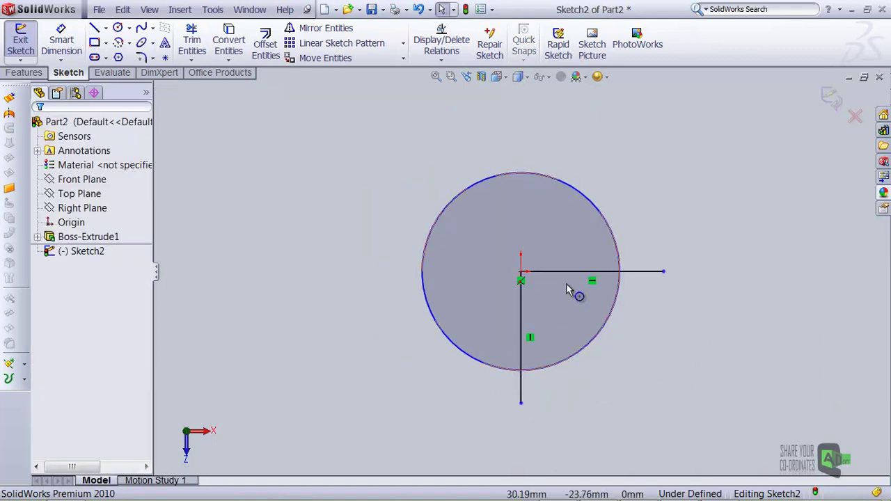
Draw a connected vertical and horizontal line pair just inside the lower-right quadrant, parallel to the two origin lines and extending past the circle.
scroll(570, 288, down, 3)
click(95, 28)
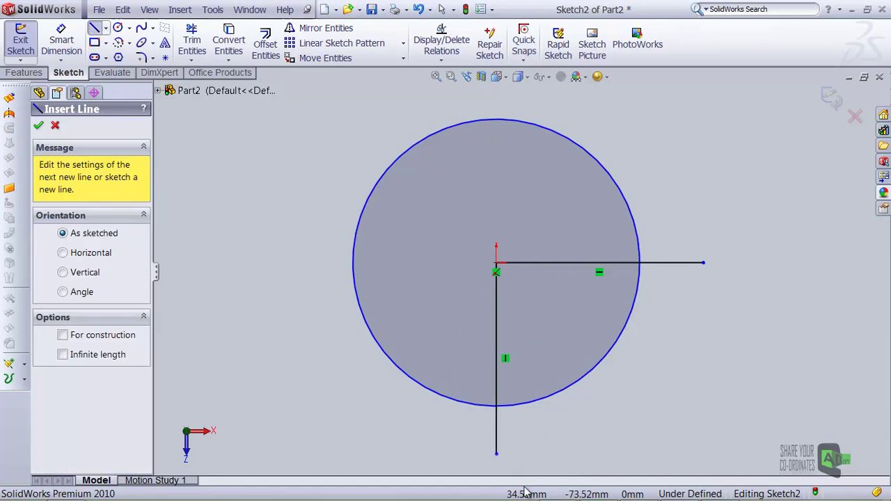
click(508, 454)
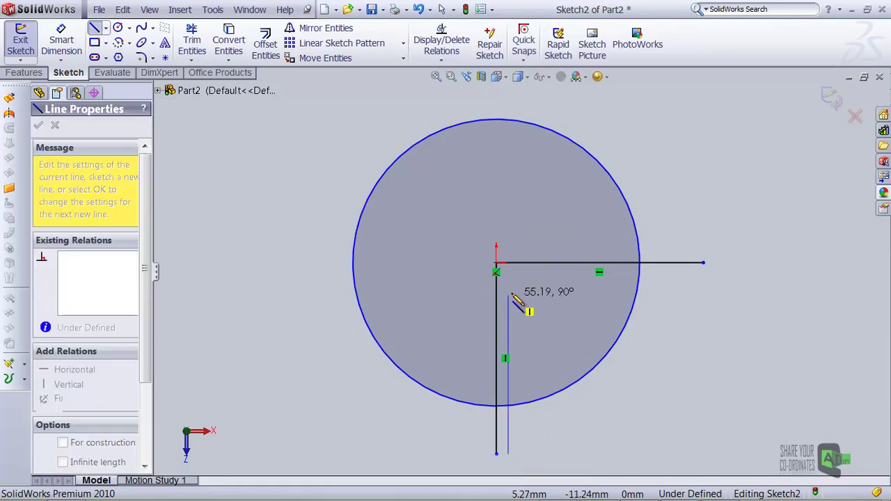
click(508, 277)
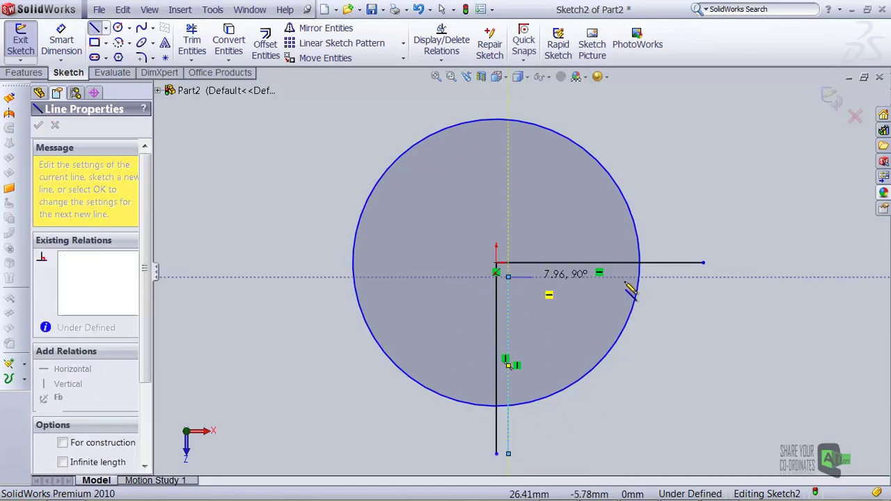
click(714, 278)
key(Escape)
Dimension the spacing between the two horizontal lines and set it to 1 mm.
click(61, 42)
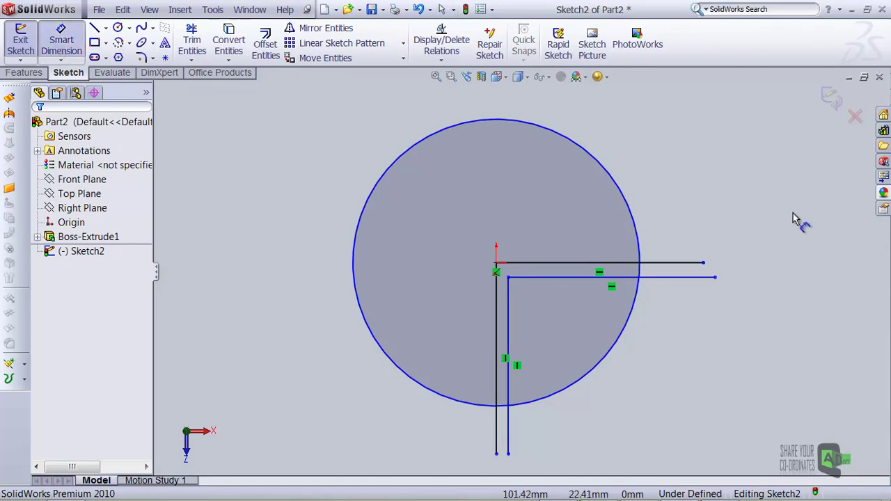
click(671, 277)
click(668, 263)
click(679, 216)
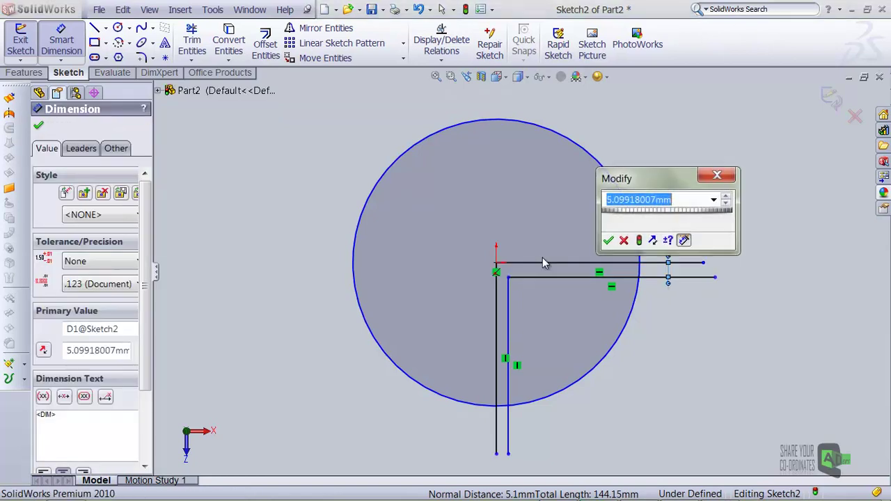
text(1)
key(Return)
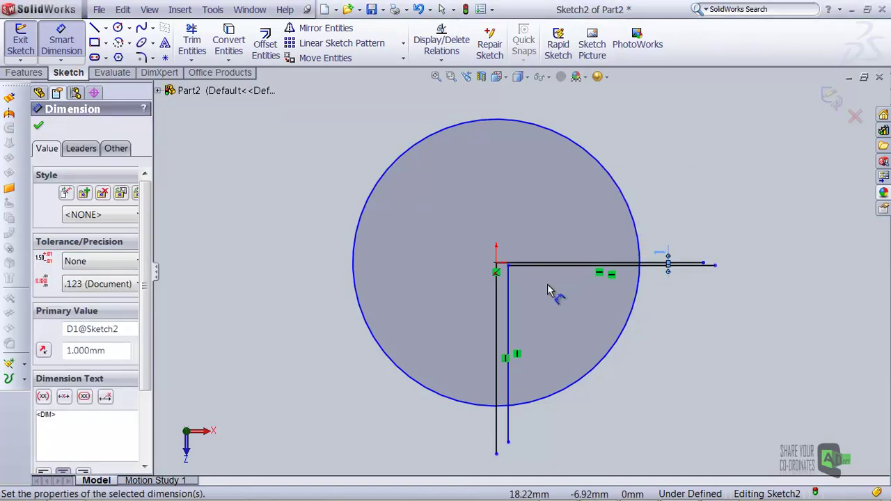
Dimension the spacing between the two vertical lines and set it to 1 mm.
click(509, 306)
click(495, 315)
click(483, 326)
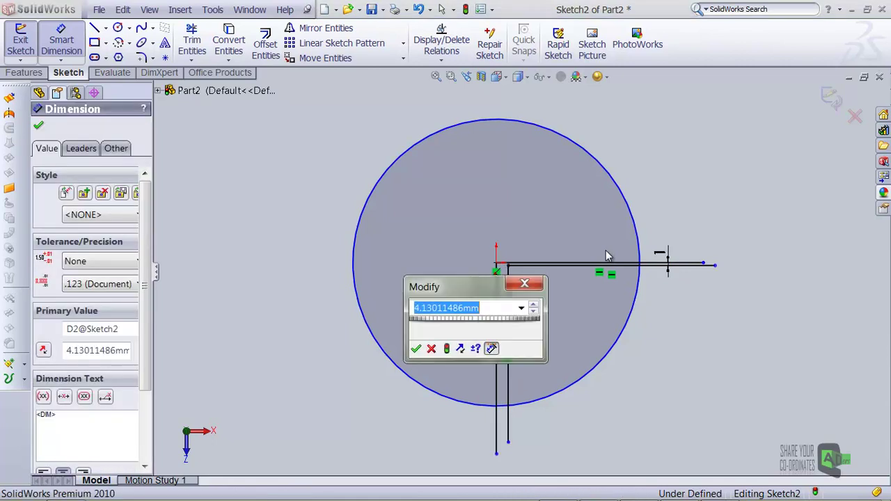
text(1)
key(Return)
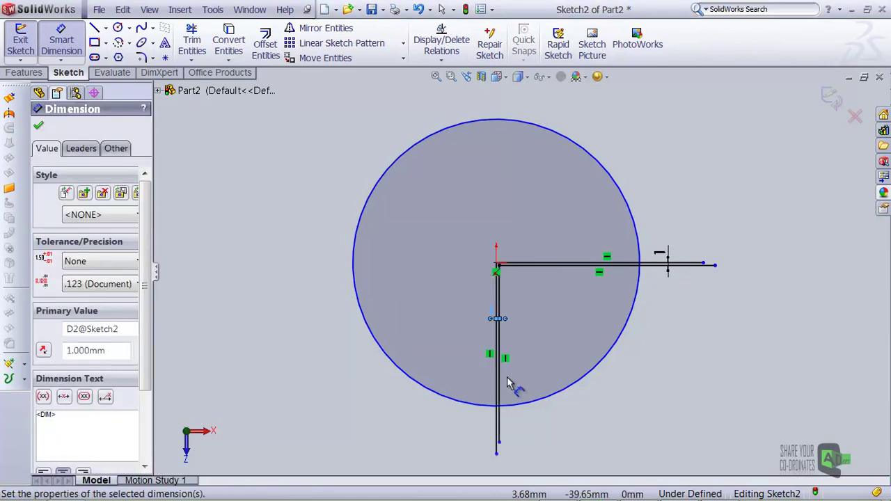
Draw a circle of radius 2 mm centred where the inner vertical line crosses the large circle.
scroll(536, 417, down, 2)
scroll(532, 413, down, 1)
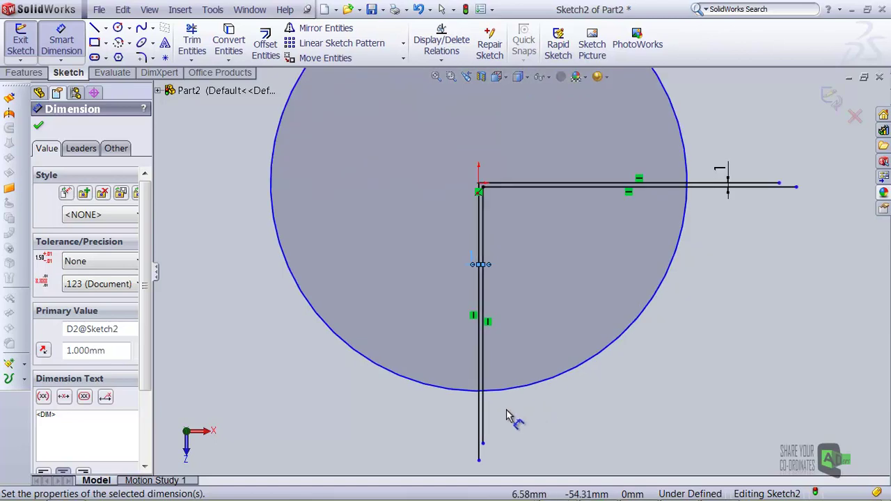
scroll(507, 415, down, 1)
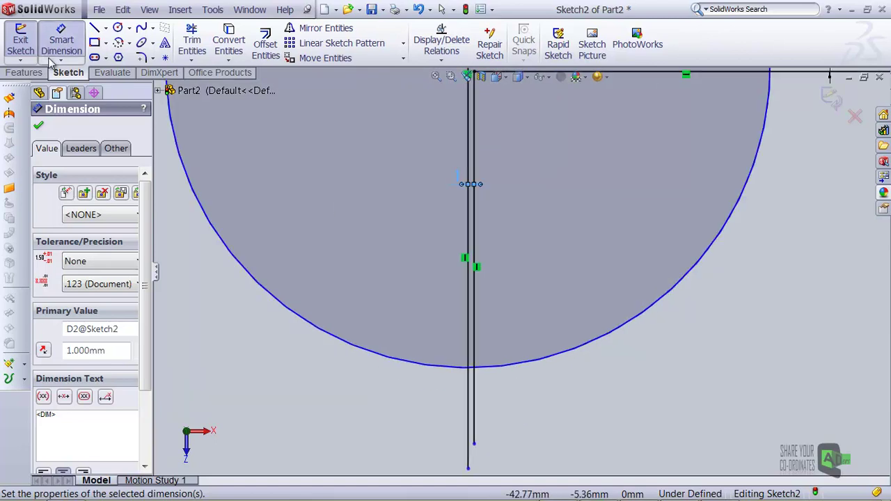
click(117, 28)
scroll(487, 369, down, 2)
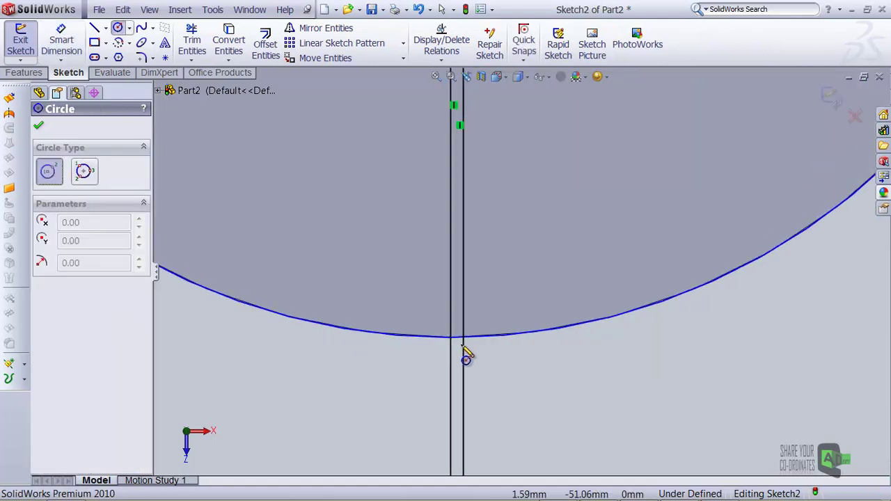
drag(464, 338, 486, 353)
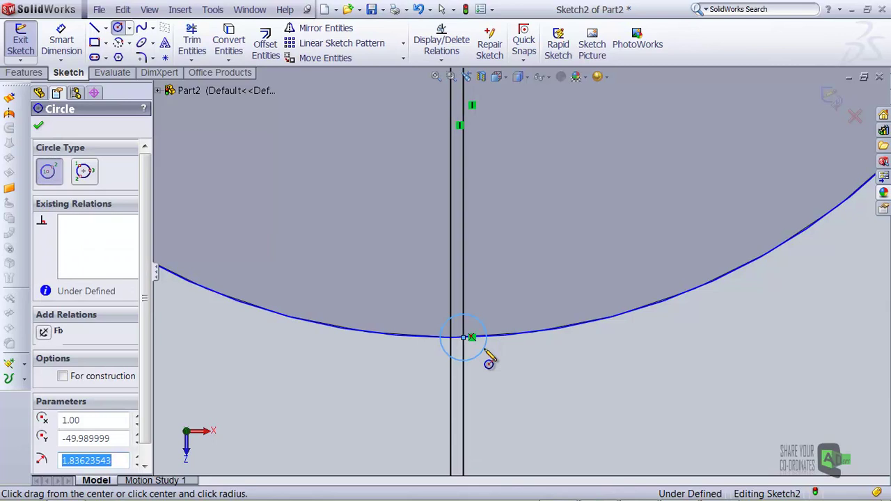
text(2)
Draw a second circle of radius 2 mm centred where the inner horizontal line crosses the large circle.
scroll(492, 351, up, 8)
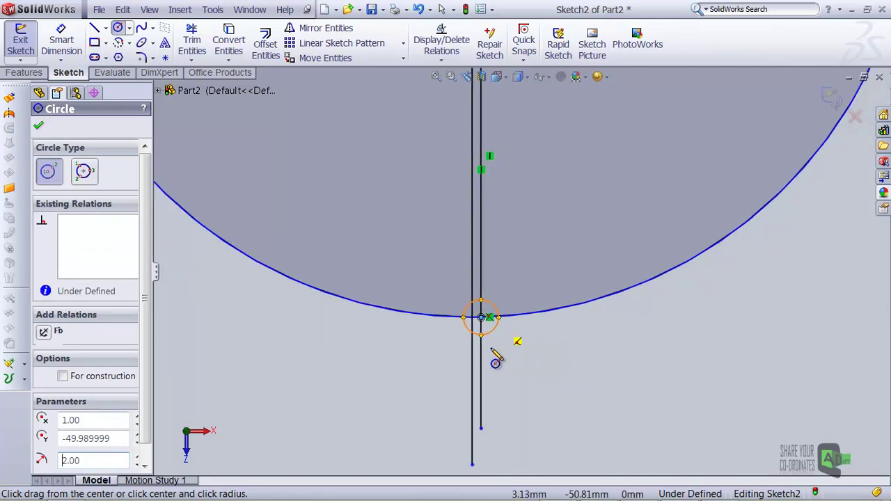
scroll(661, 134, down, 3)
scroll(603, 248, down, 4)
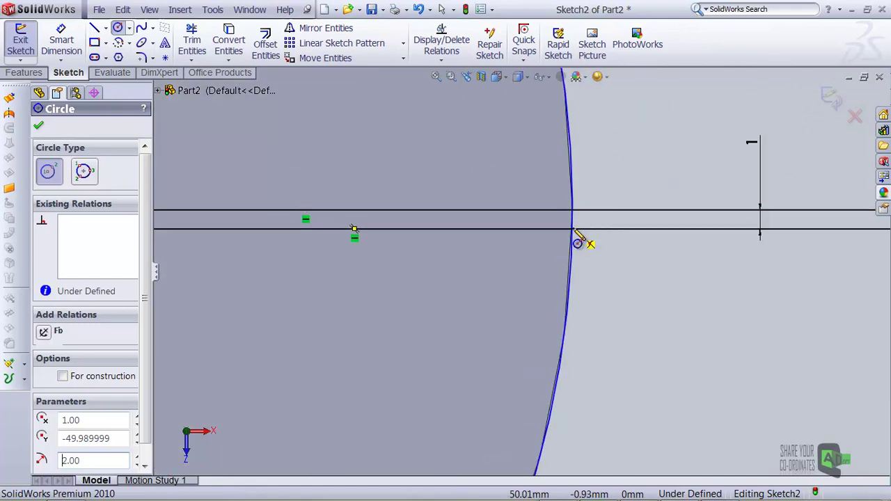
click(571, 229)
click(589, 275)
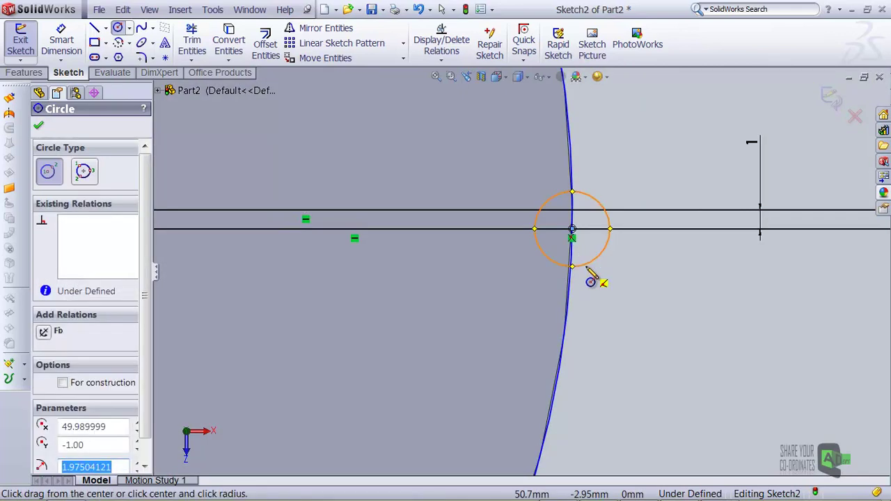
text(2)
key(Return)
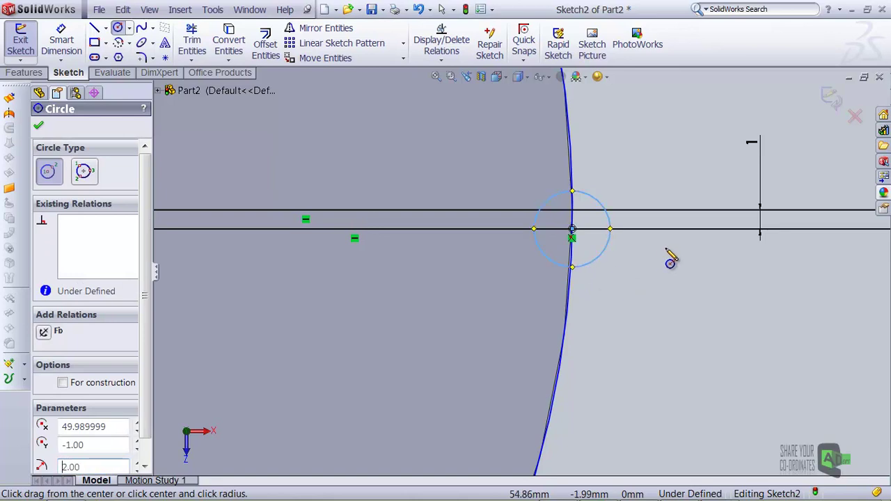
Extrude-cut the quadrant region between the inner lines, the small circles and the outer circle to a blind depth of 98 mm.
scroll(617, 325, up, 3)
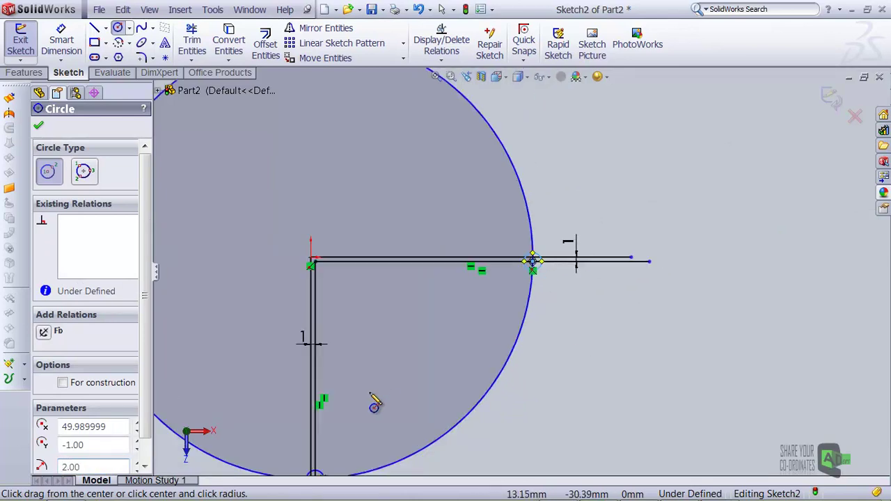
scroll(372, 415, up, 3)
scroll(445, 417, down, 3)
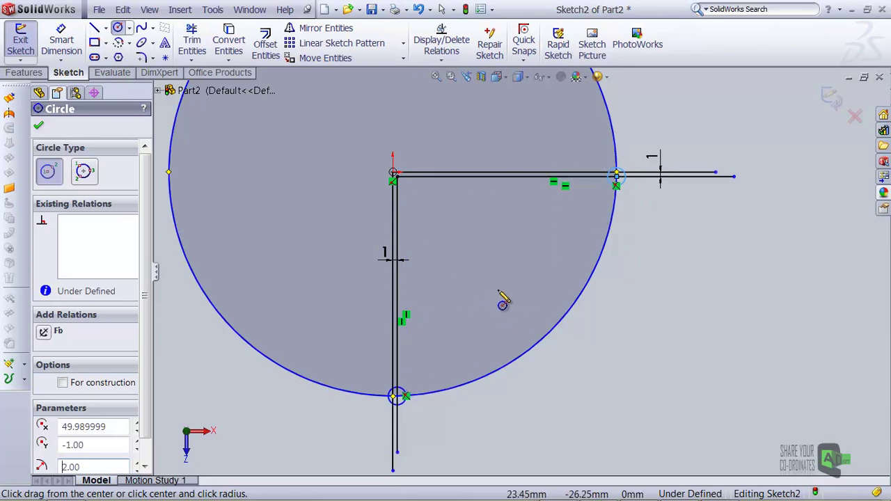
click(16, 74)
click(224, 44)
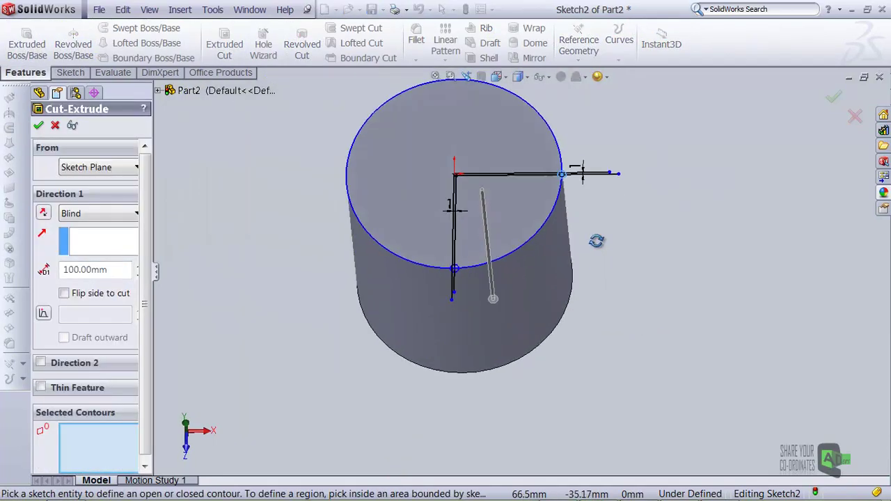
click(519, 223)
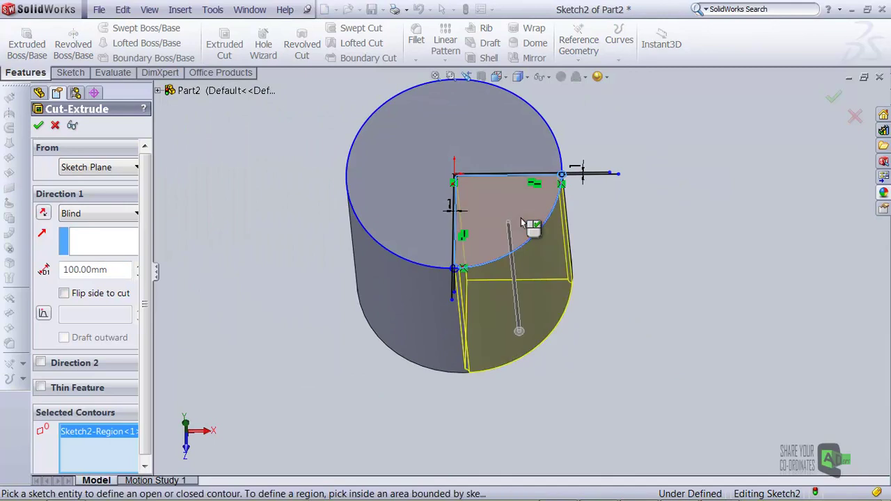
middle_drag(566, 391, 570, 325)
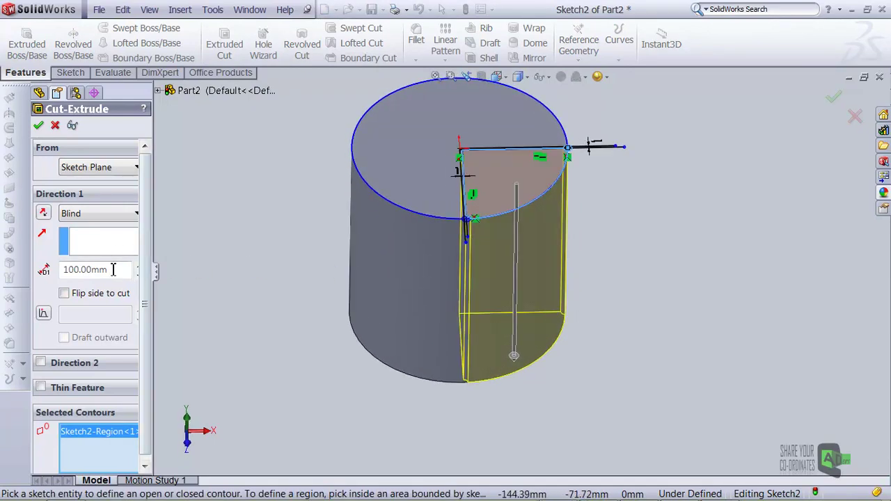
drag(113, 269, 43, 271)
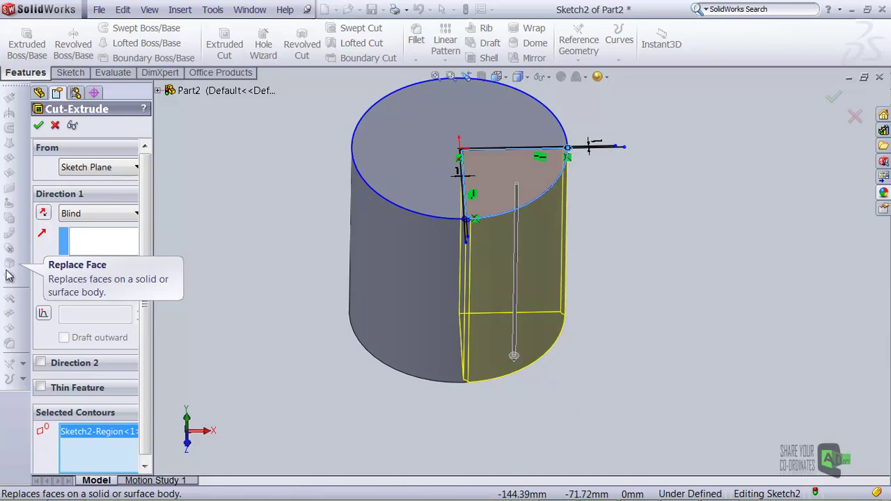
text(98)
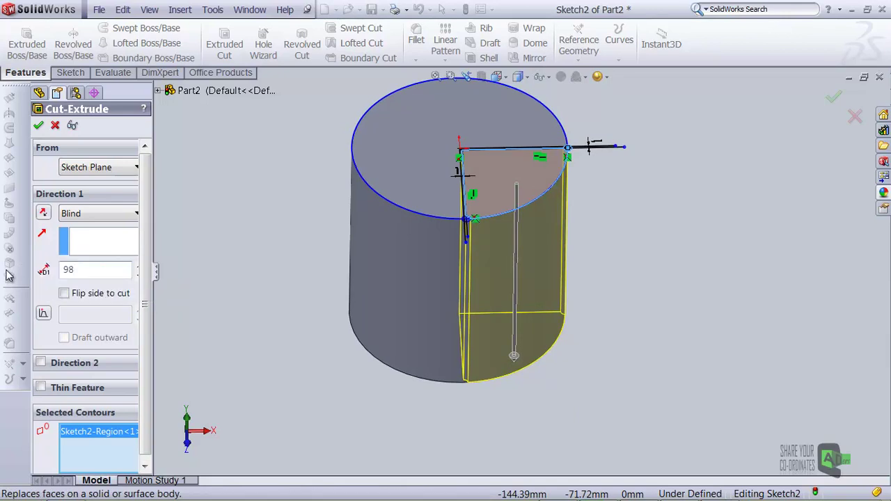
click(39, 125)
click(650, 246)
Circular-pattern the quadrant cut about the cylinder's top circular edge with 4 equally spaced instances over 360 degrees.
middle_drag(620, 300, 572, 163)
scroll(561, 153, up, 2)
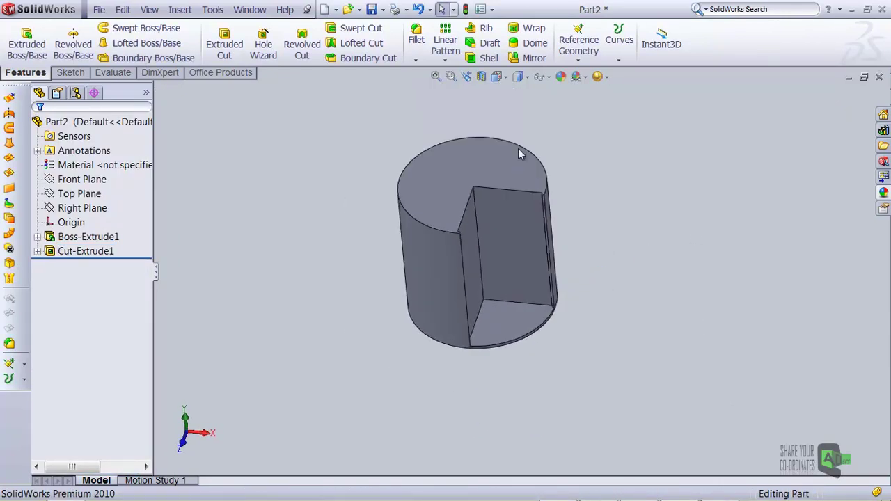
scroll(522, 148, down, 2)
scroll(467, 100, down, 1)
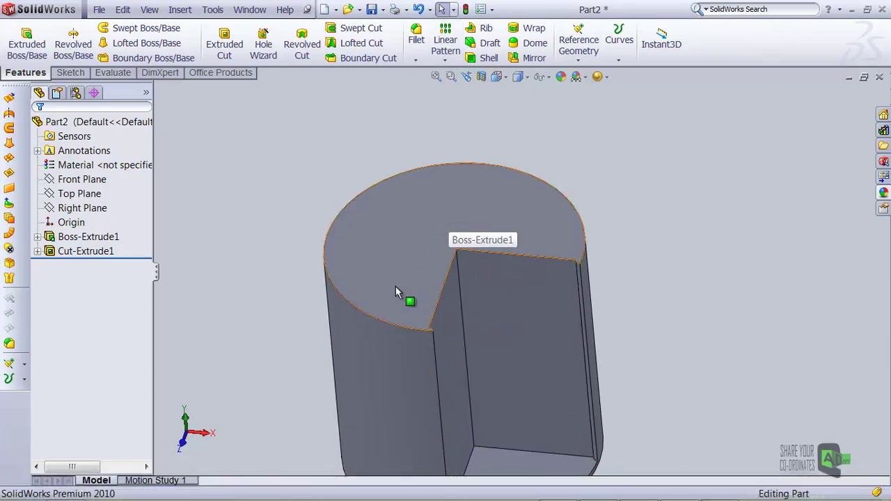
click(455, 62)
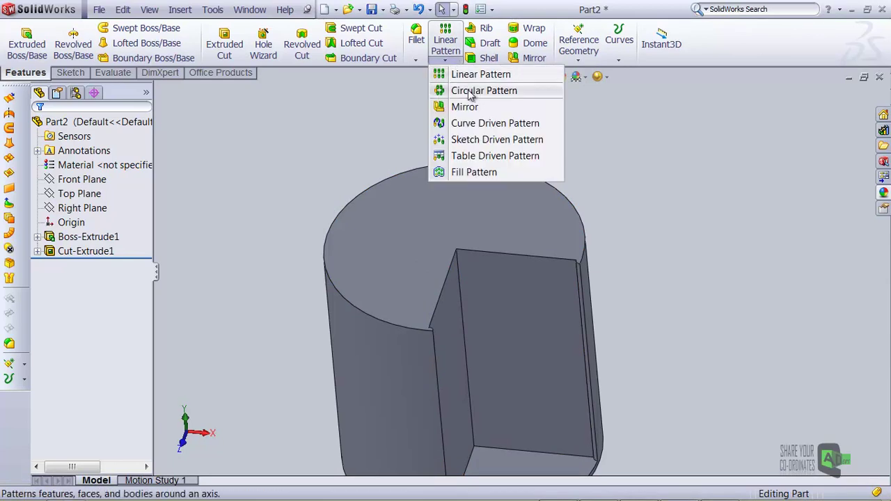
click(474, 88)
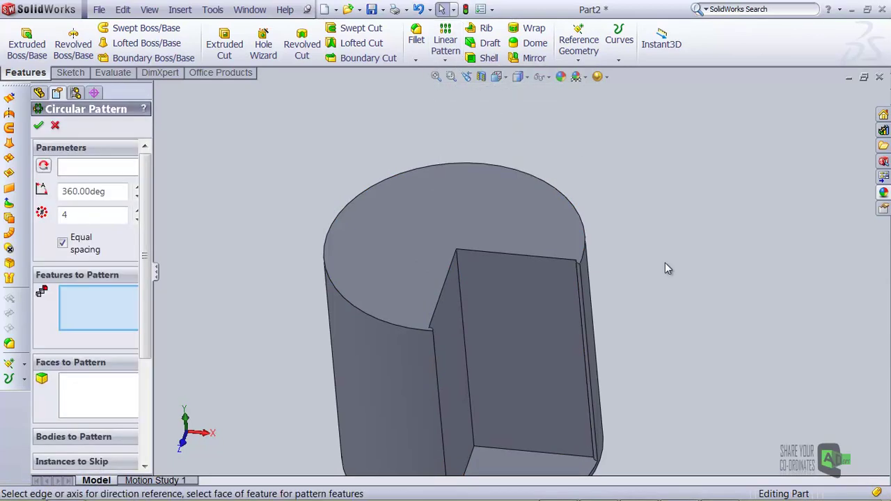
click(82, 167)
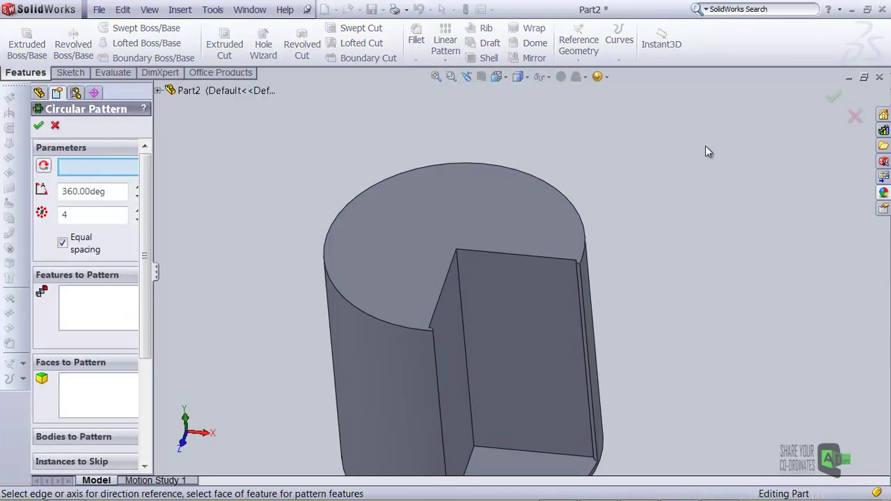
click(577, 212)
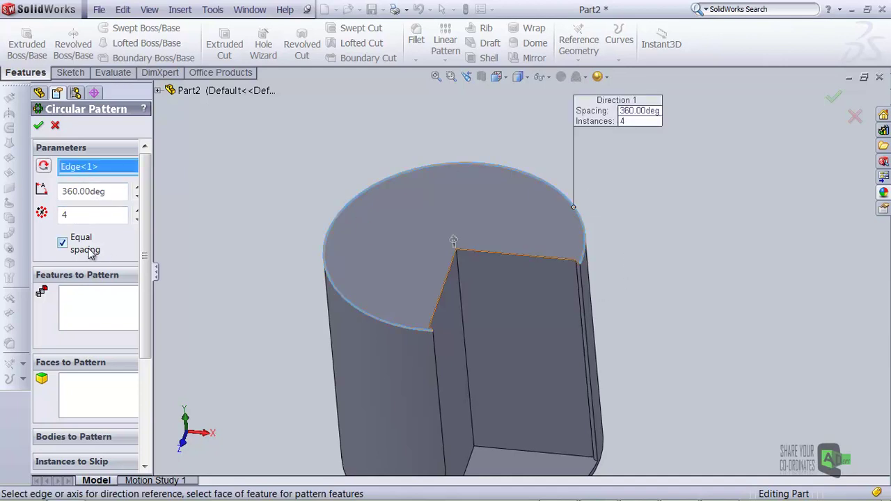
click(116, 309)
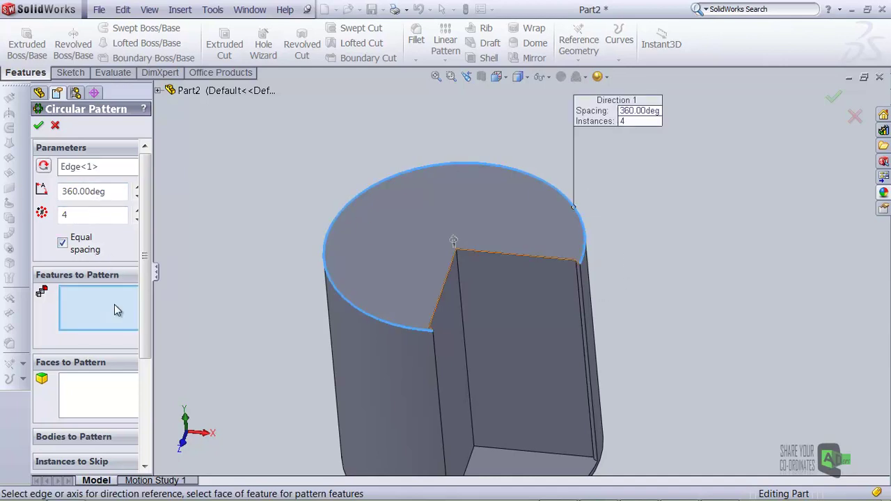
click(552, 322)
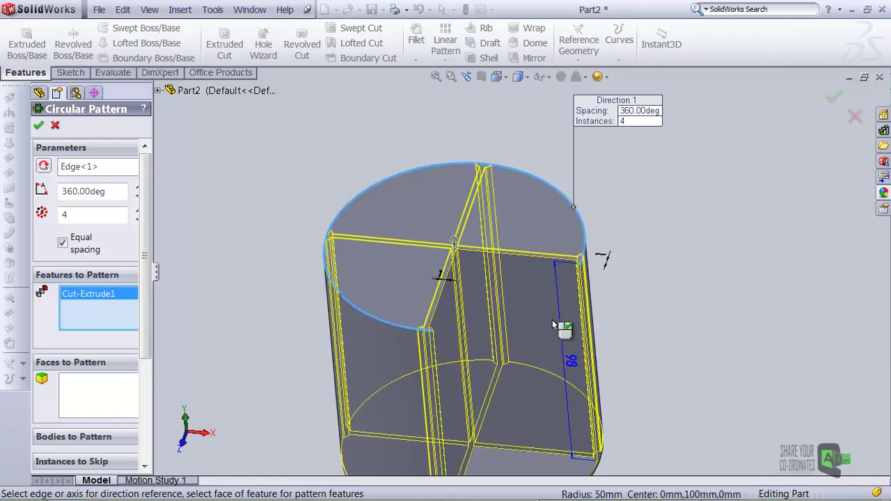
click(833, 98)
key(f)
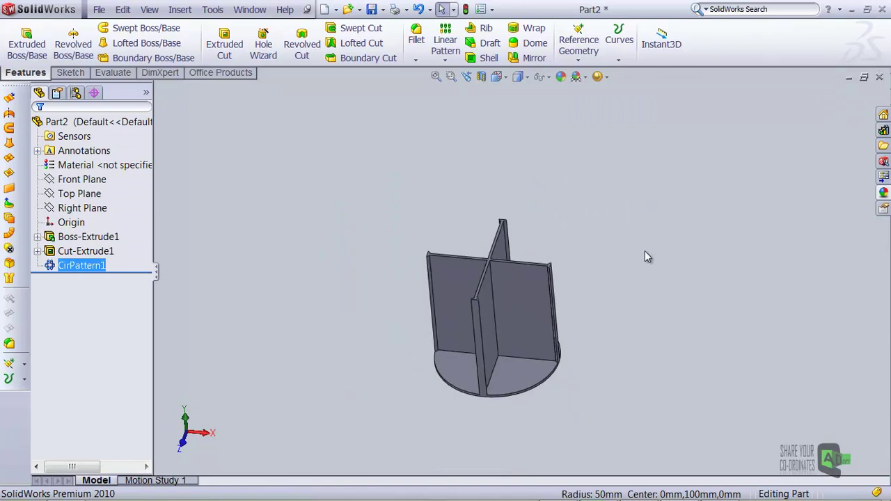
Create a reference plane offset 2 mm below the top face of the cross-shaped divider, using the flipped direction.
middle_drag(629, 265, 638, 233)
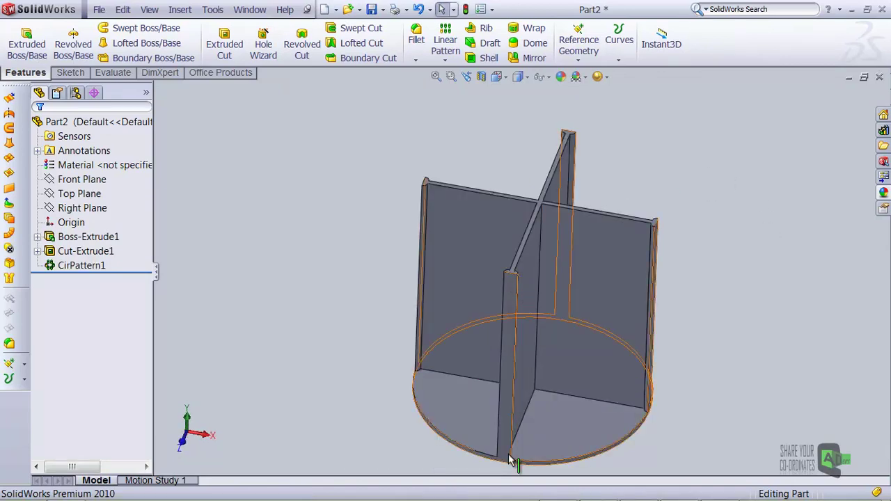
scroll(502, 190, down, 3)
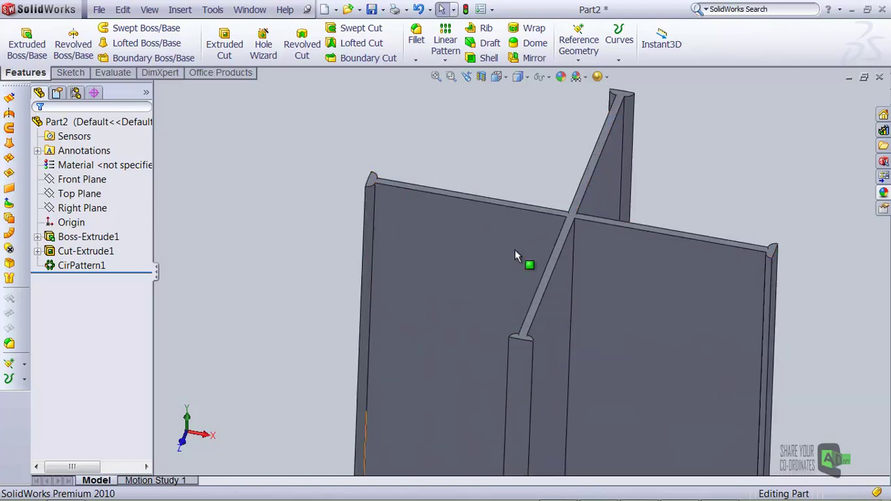
click(578, 43)
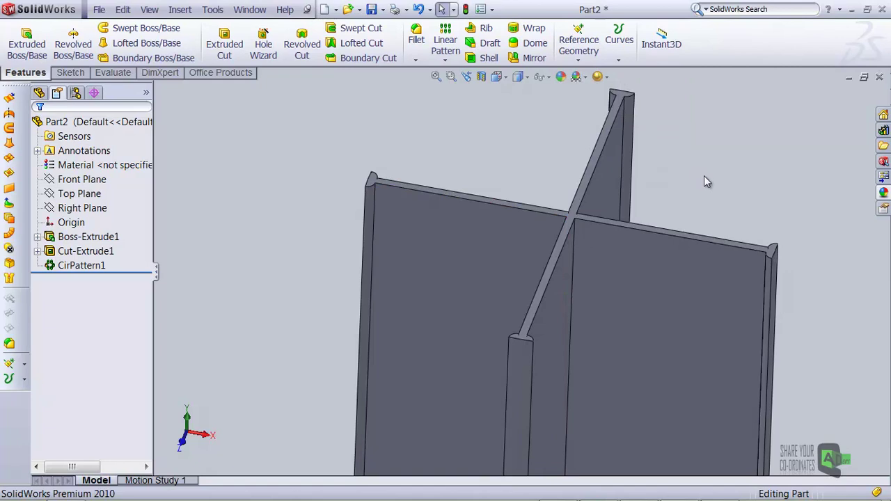
scroll(770, 255, down, 2)
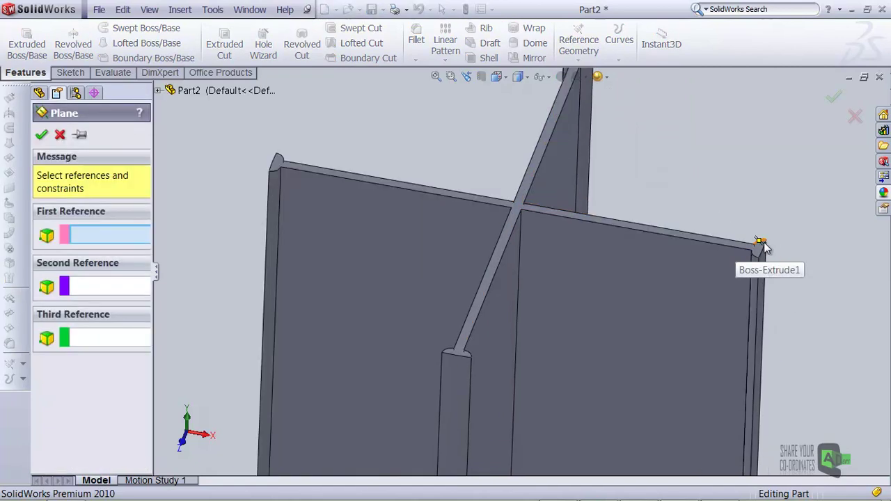
click(758, 258)
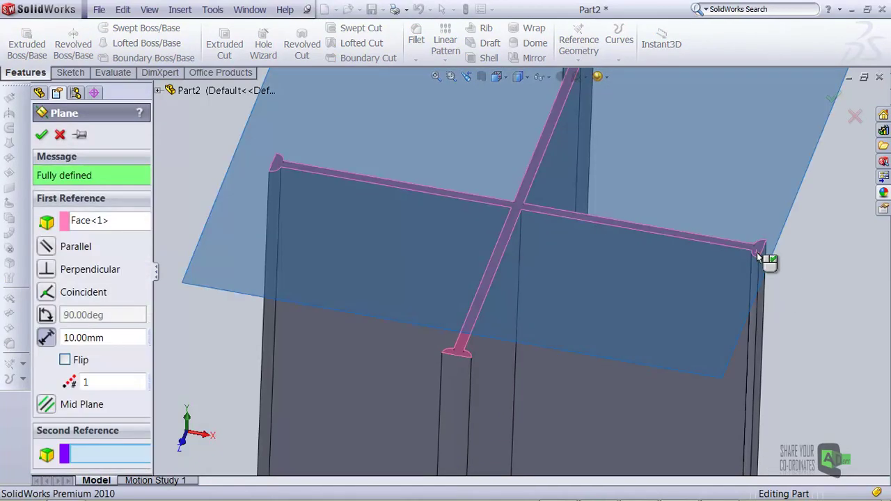
scroll(322, 299, up, 1)
mouse_move(284, 335)
middle_down()
mouse_move(294, 267)
mouse_move(286, 256)
middle_up()
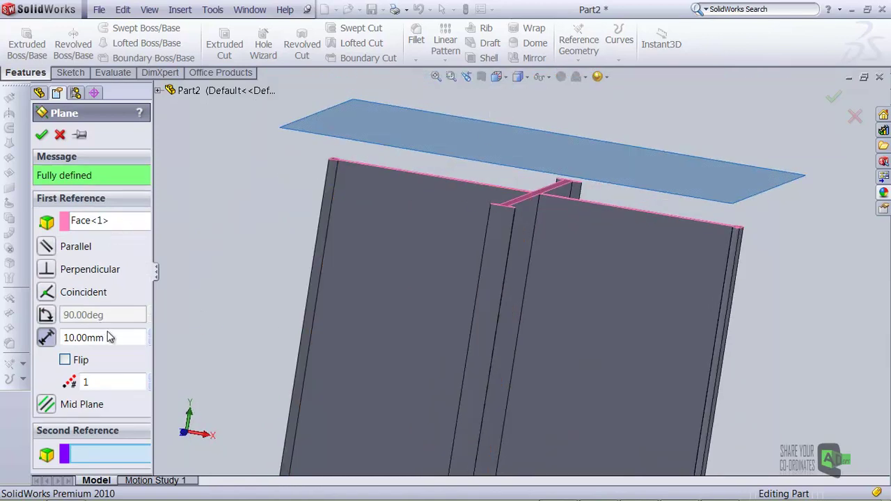
drag(155, 339, 167, 341)
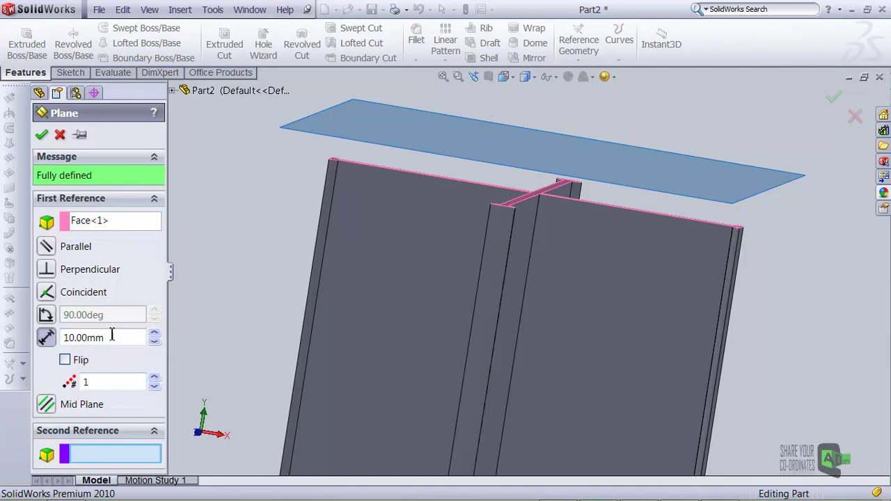
click(64, 360)
drag(104, 337, 48, 338)
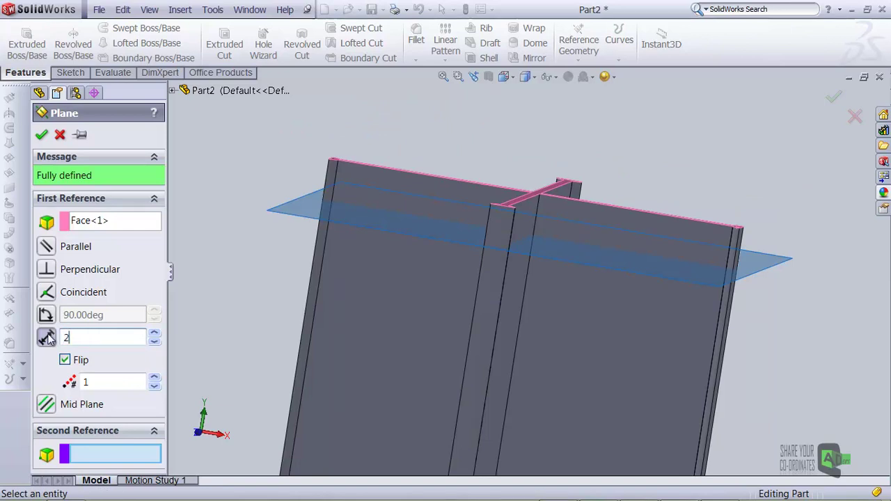
key(Return)
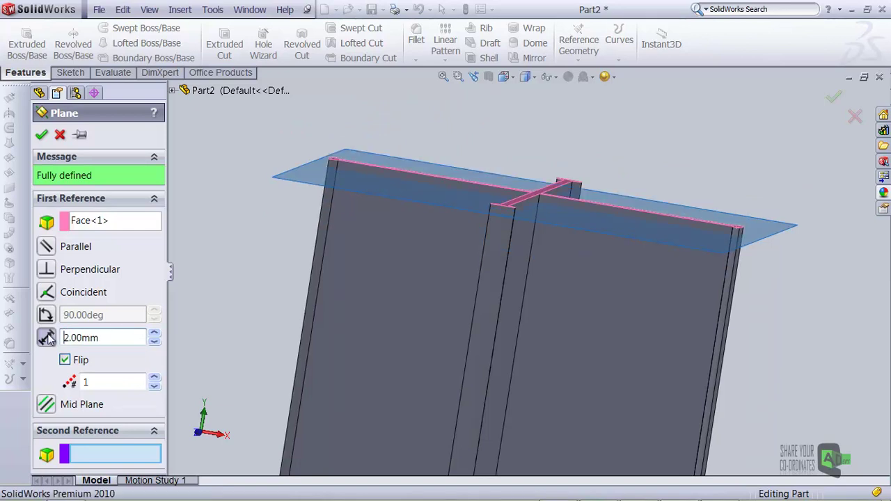
click(41, 135)
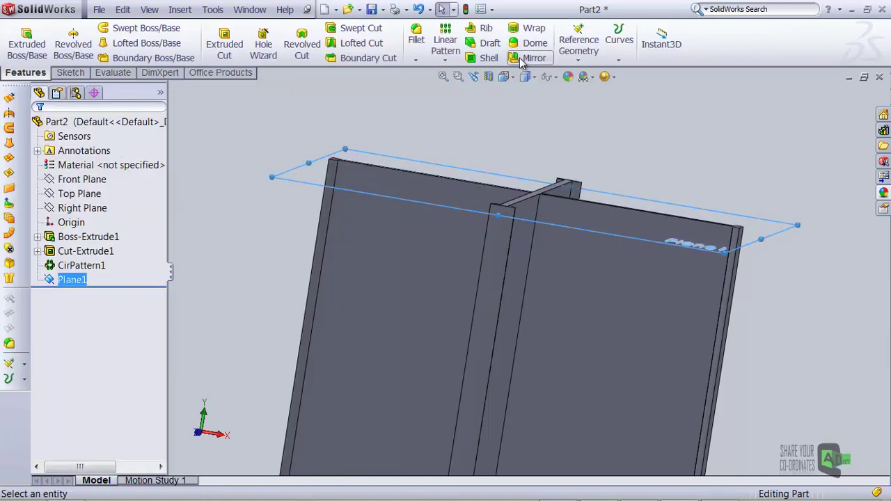
Sketch a circle of radius 1.8 mm on the offset plane, centred on the outer edge at the end of one divider wall.
click(505, 77)
click(569, 127)
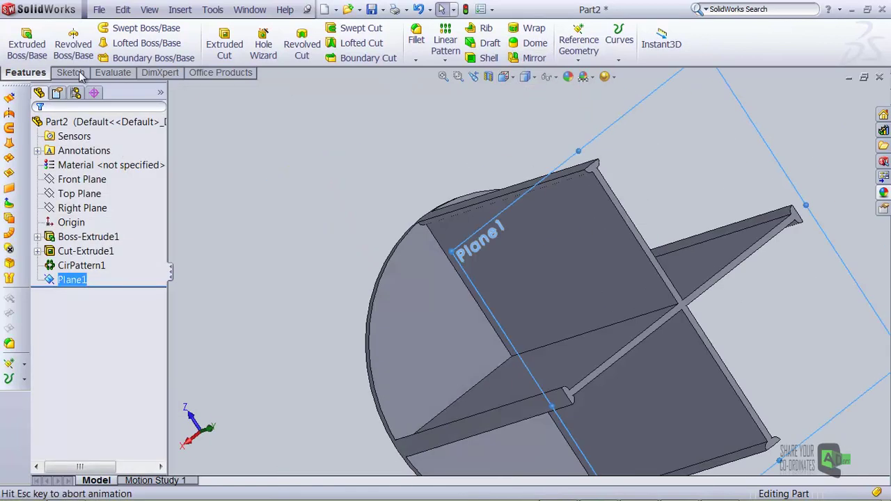
click(69, 73)
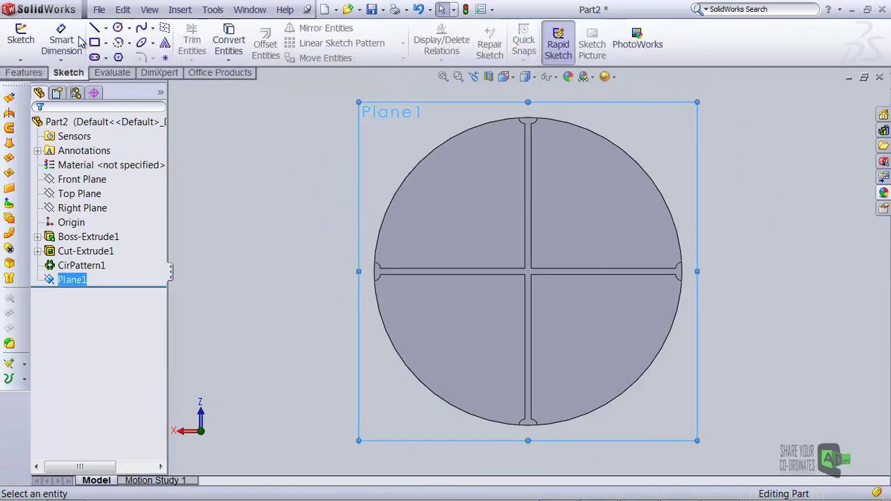
click(118, 28)
scroll(557, 446, down, 3)
scroll(568, 373, down, 2)
click(396, 314)
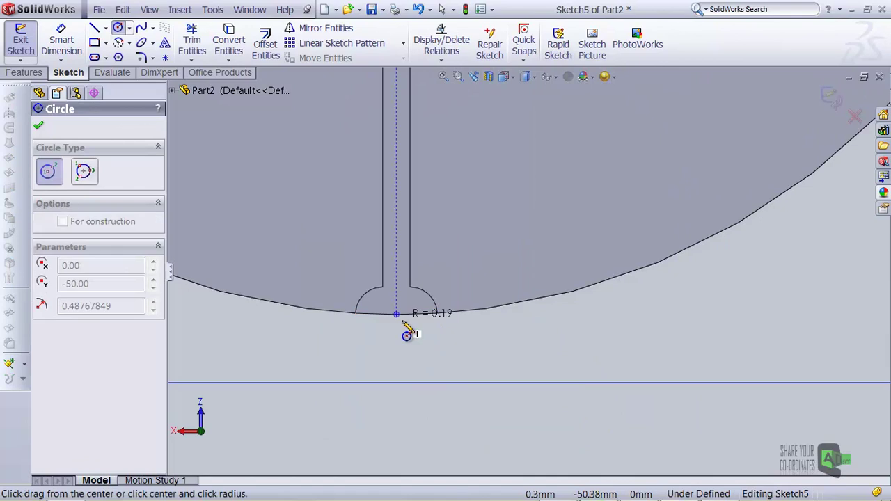
click(414, 344)
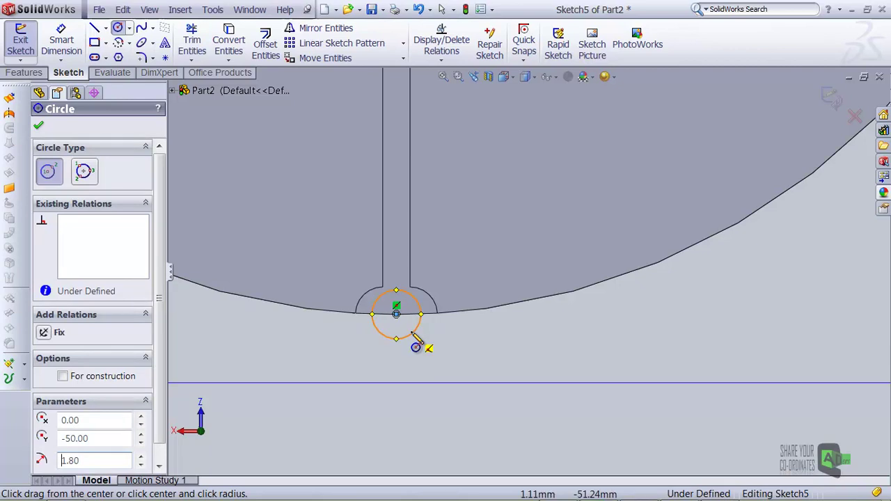
click(37, 126)
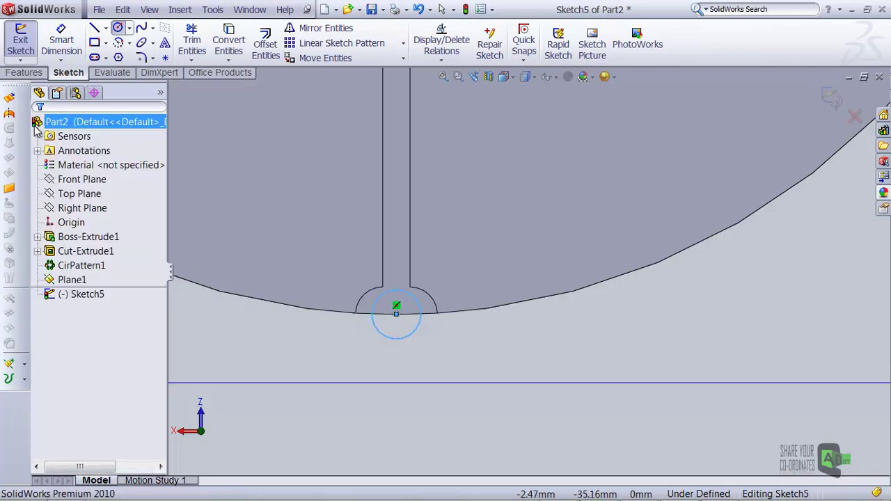
Extrude-cut the small circle down along the divider wall's end to a blind depth of 98 mm.
click(24, 73)
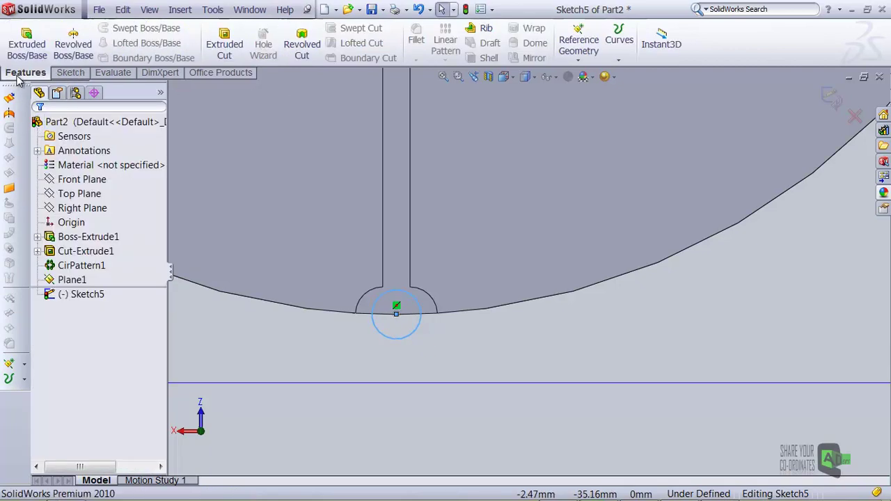
click(224, 44)
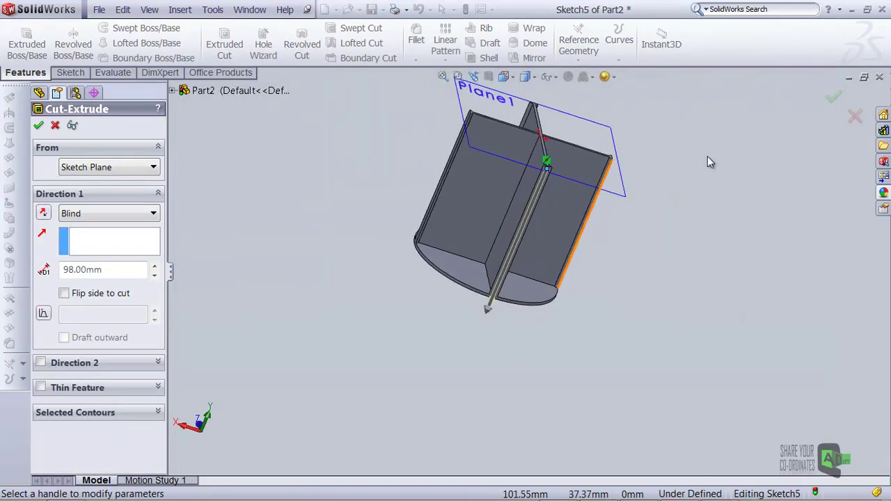
click(833, 98)
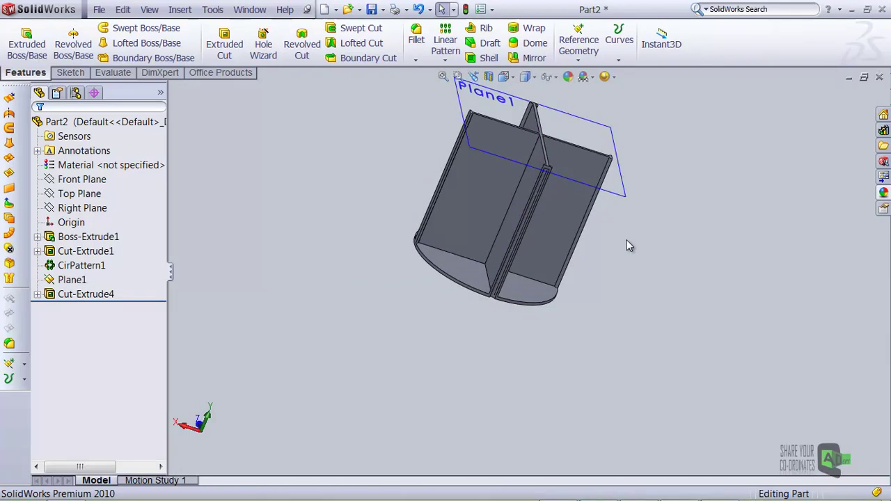
Hide the reference planes in the graphics area.
scroll(592, 154, down, 4)
click(550, 77)
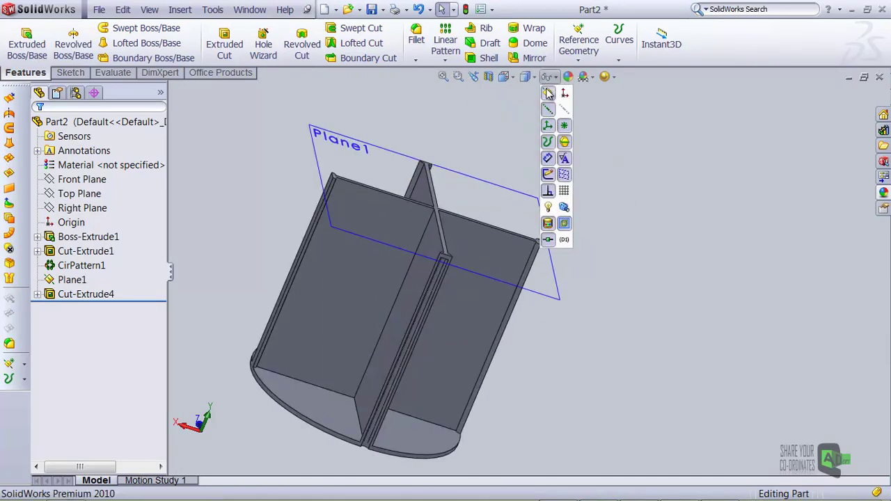
click(553, 230)
middle_drag(570, 301, 523, 280)
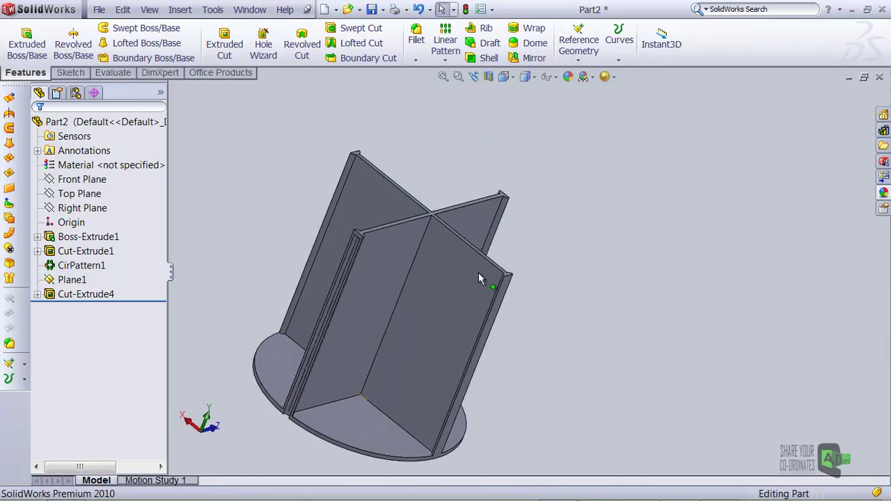
Circular-pattern the small groove cut about the outer arc edge of a wall's top end, with 4 equally spaced instances over 360 degrees.
click(444, 60)
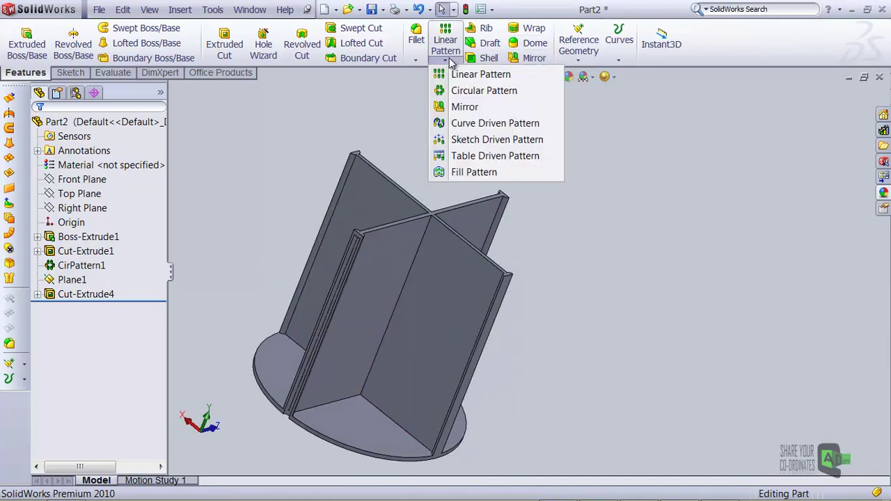
click(463, 92)
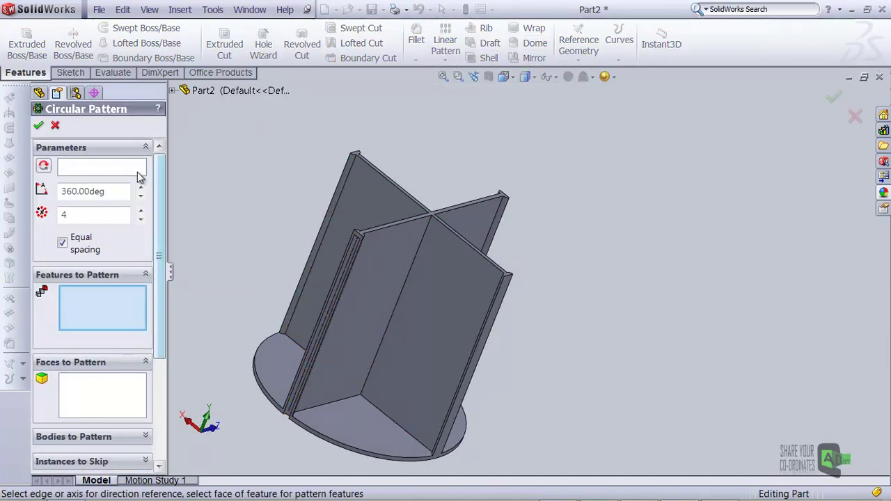
scroll(550, 298, down, 6)
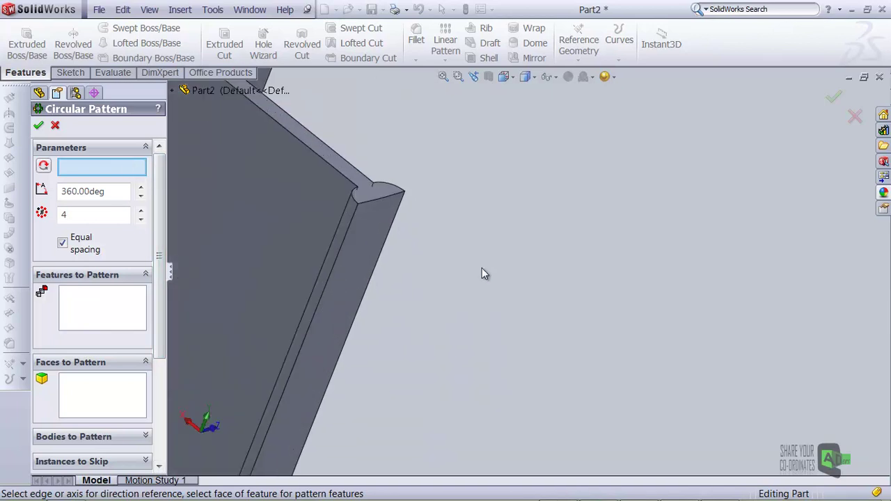
click(388, 200)
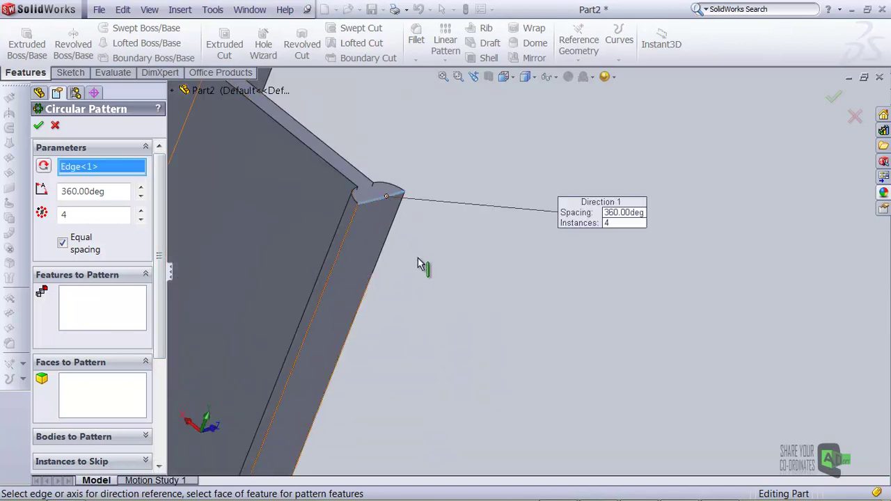
scroll(418, 265, up, 3)
scroll(423, 264, up, 2)
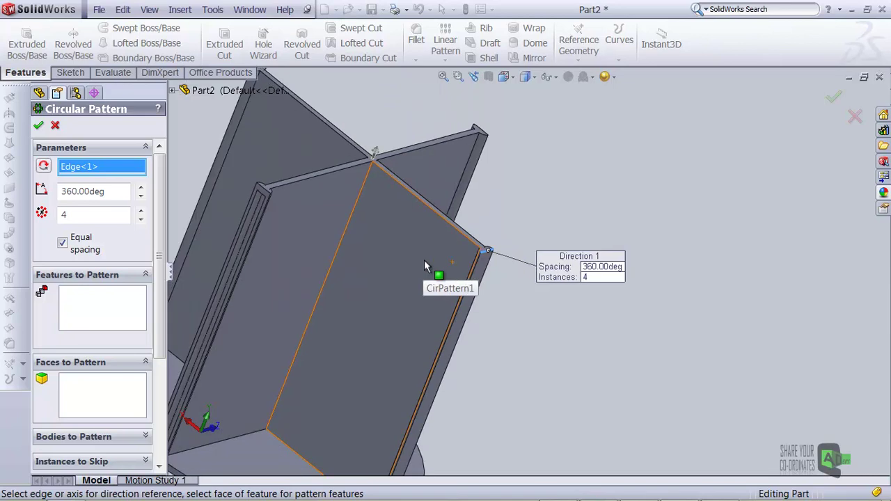
scroll(426, 266, up, 1)
click(98, 293)
scroll(306, 223, down, 3)
click(313, 222)
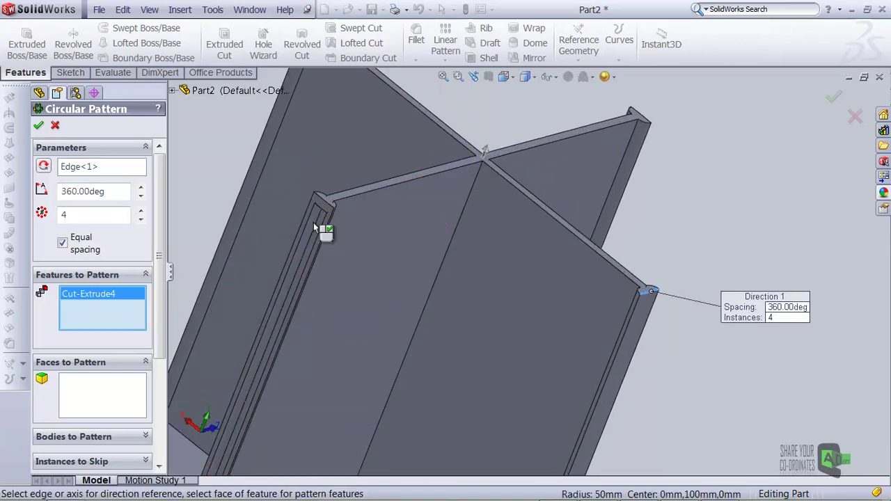
click(837, 97)
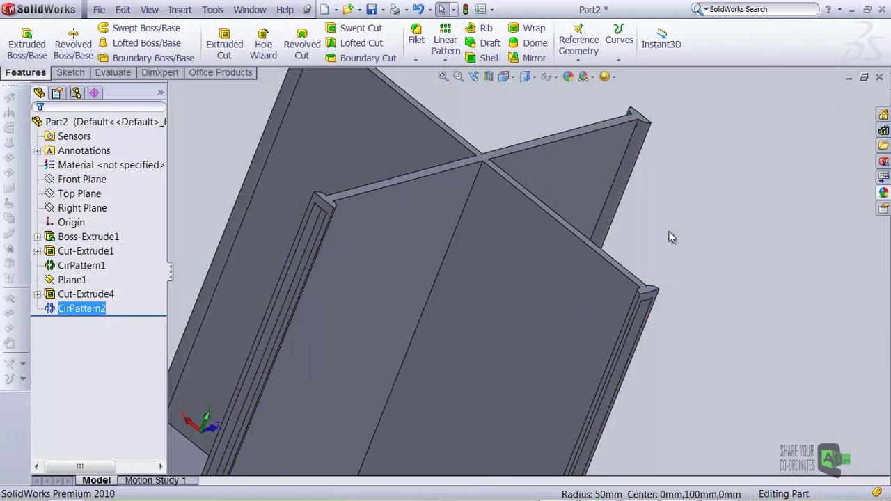
Save the divider part as Part2.SLDPRT in a new folder created inside the solid works folder.
scroll(668, 230, up, 5)
middle_drag(651, 341, 690, 329)
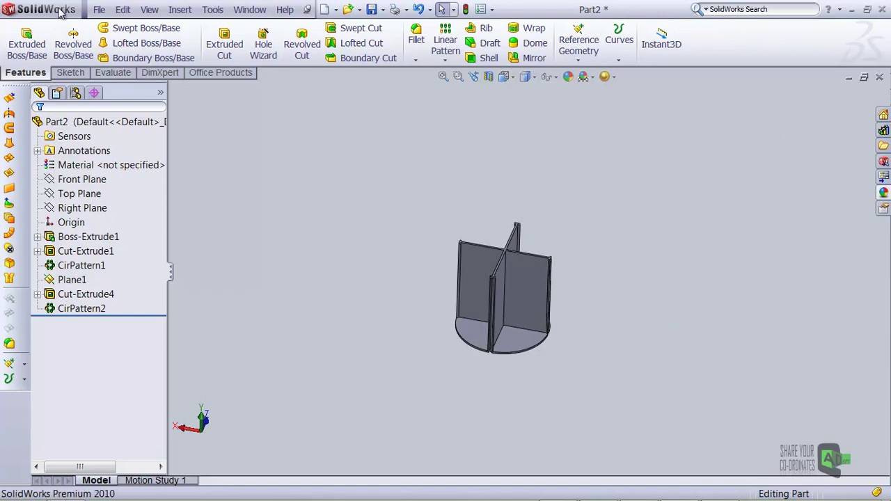
click(104, 10)
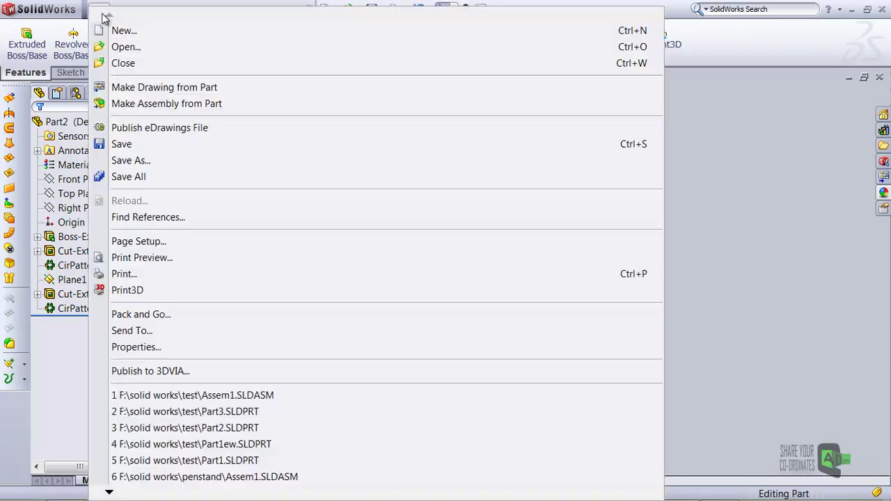
click(174, 146)
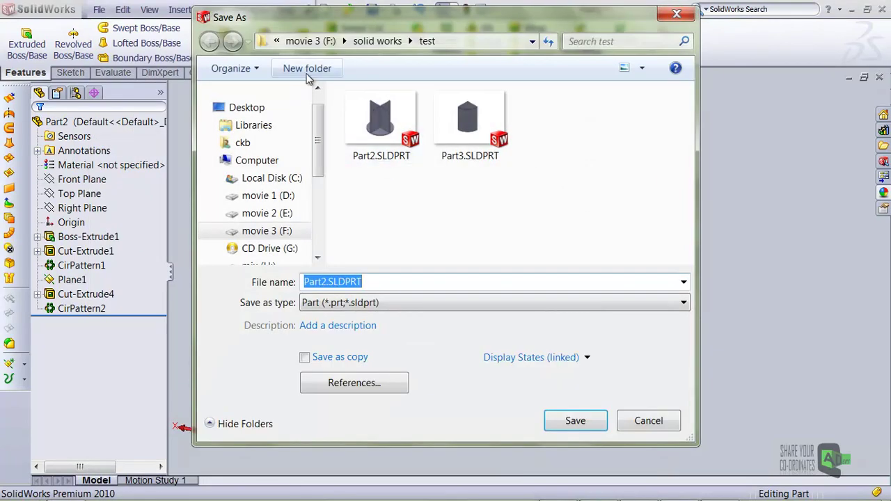
click(382, 41)
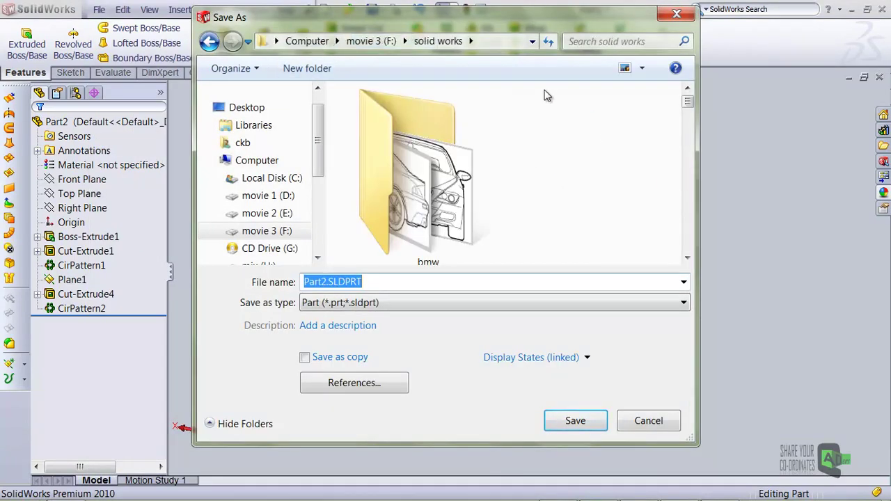
click(309, 69)
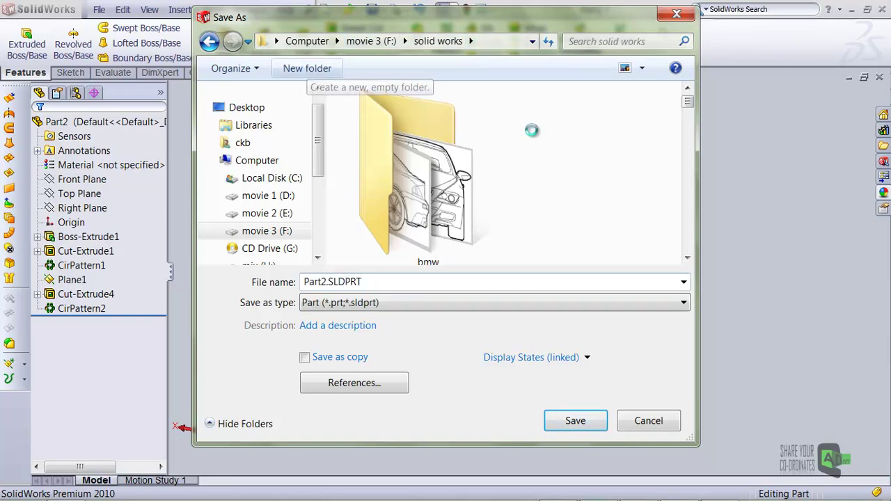
click(456, 208)
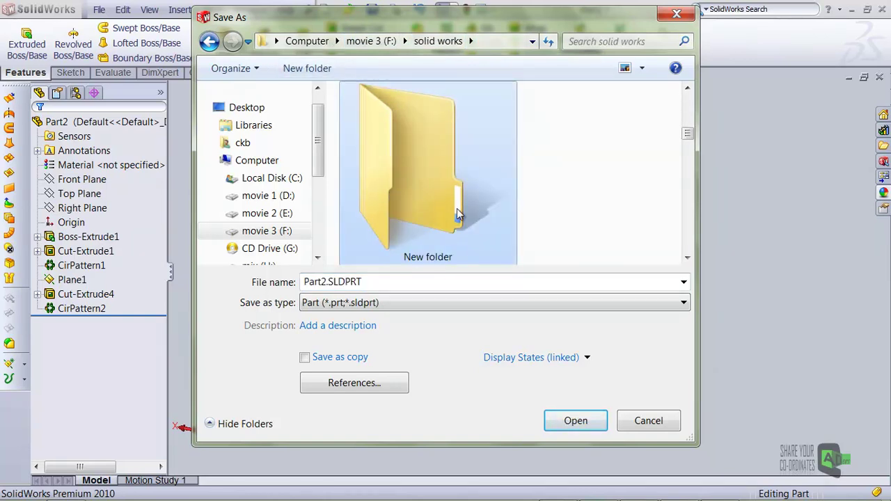
double_click(457, 208)
click(550, 424)
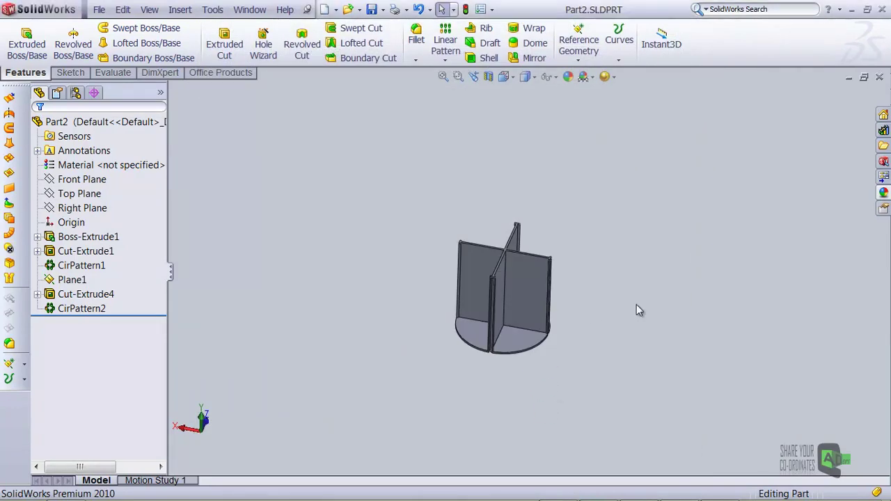
Look at the finished pen stand in the reference image Assem1.bmp.
click(853, 10)
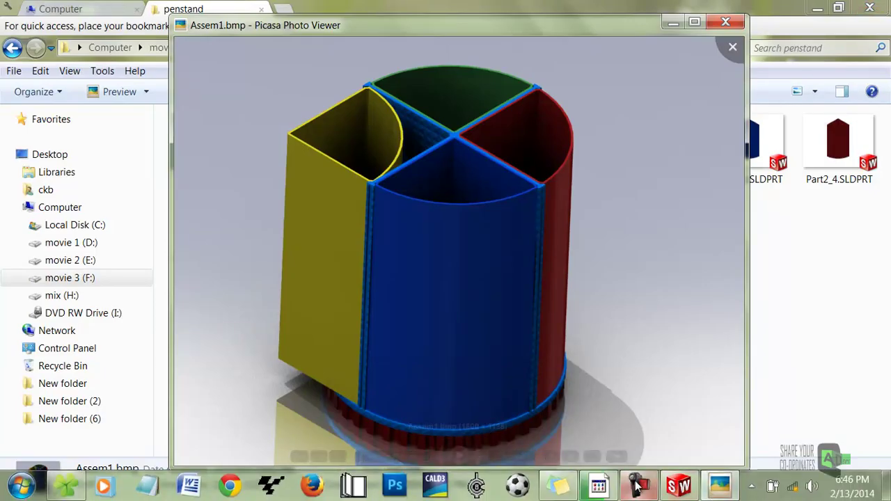
click(632, 481)
click(842, 465)
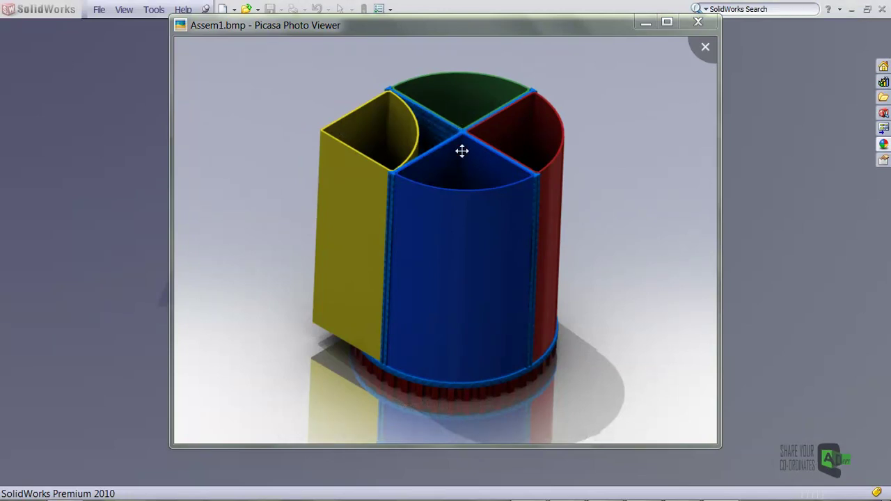
Return to SolidWorks and create a new part document.
click(485, 6)
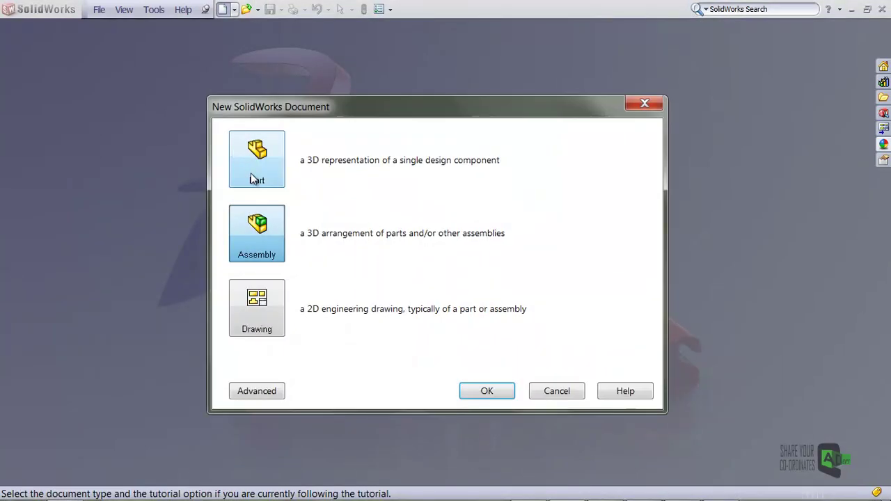
click(254, 179)
click(486, 390)
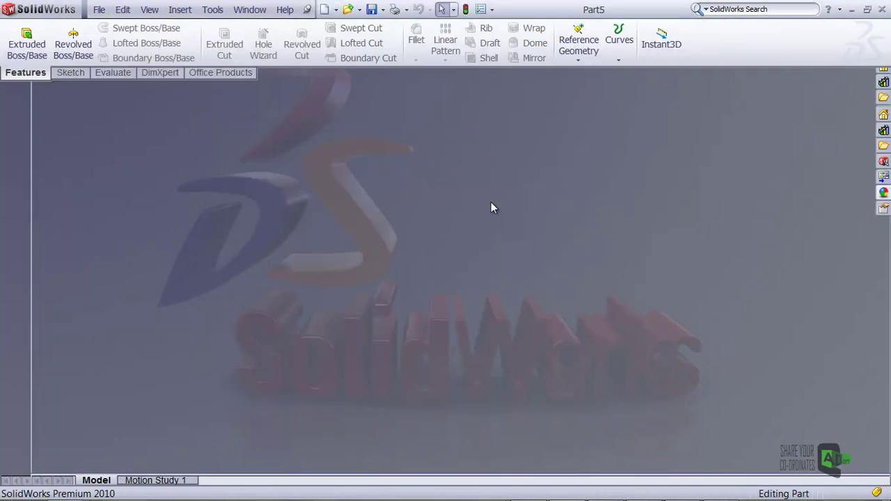
Sketch a circle of radius 50 mm centred on the origin on the Top Plane.
click(101, 197)
click(97, 174)
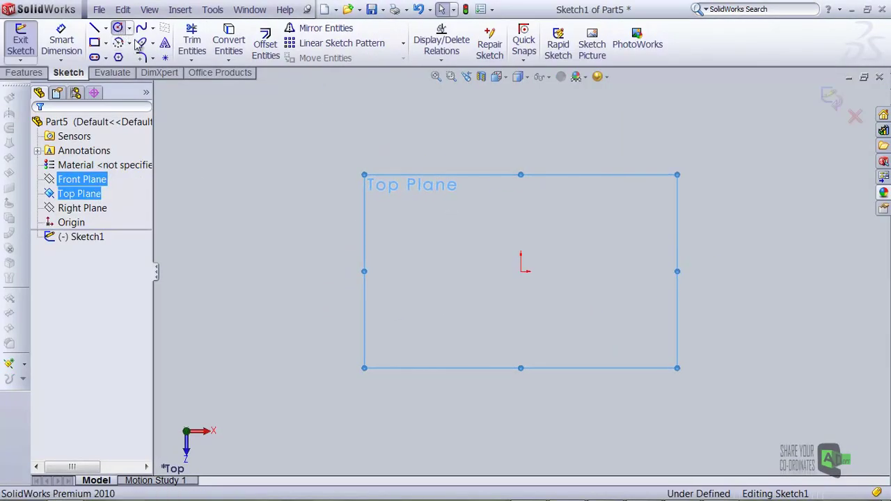
click(117, 28)
click(520, 272)
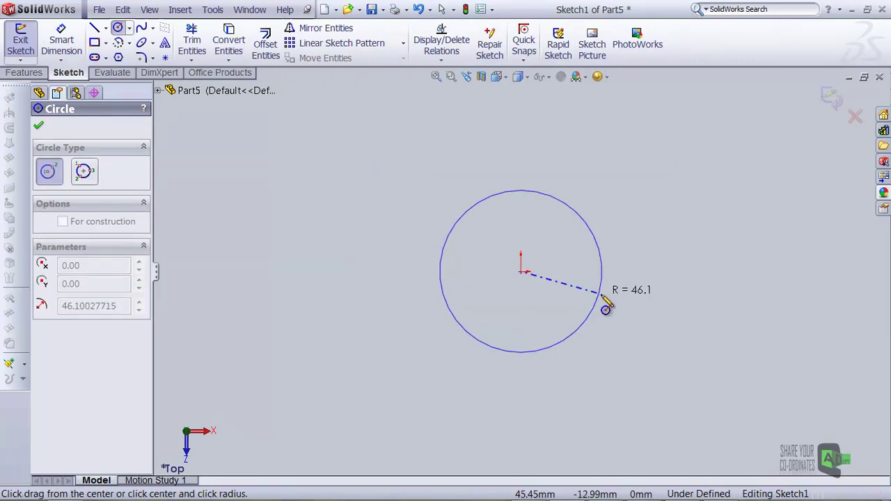
click(623, 308)
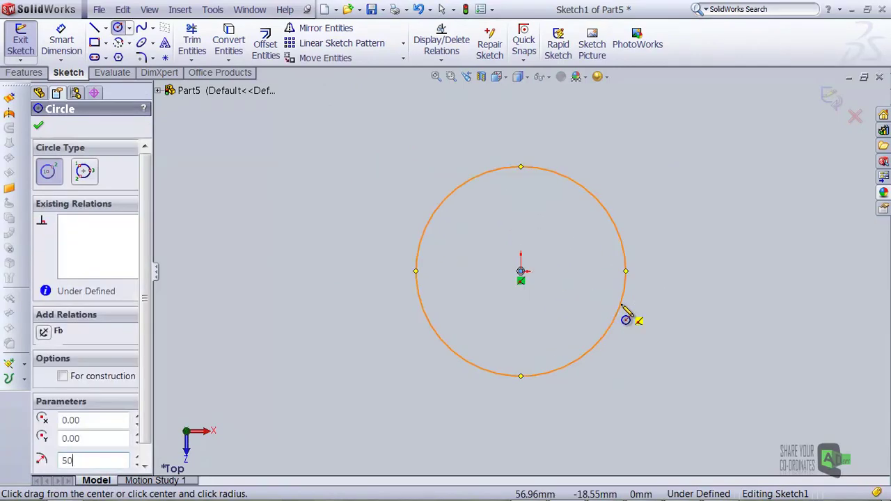
text(50)
key(Return)
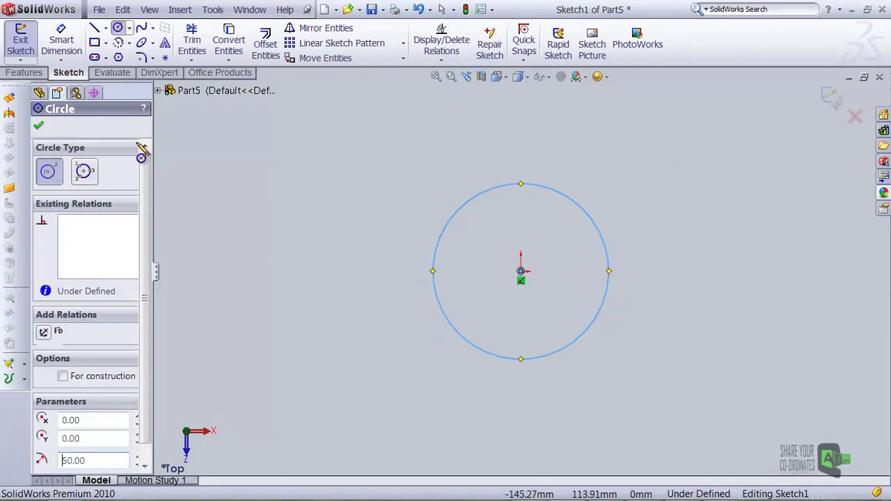
Add a concentric circle of radius 49 mm inside the first circle, centred on the origin.
click(521, 271)
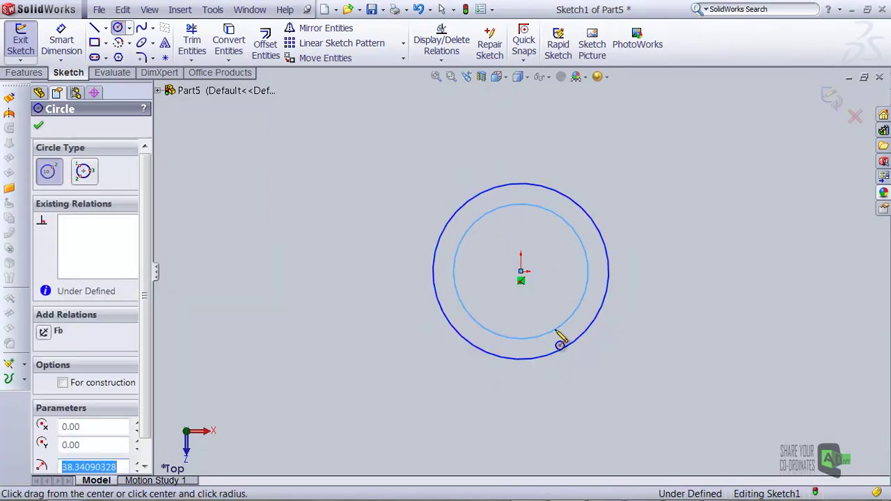
click(561, 343)
scroll(689, 313, up, 3)
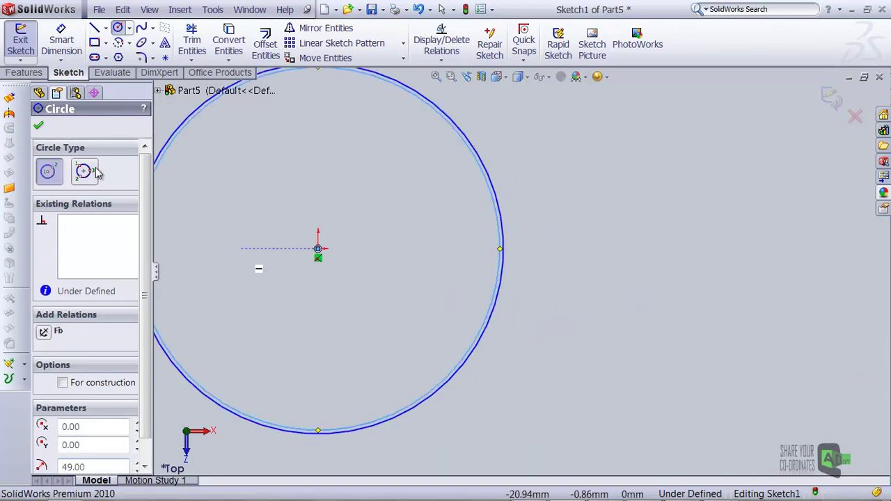
Sketch a vertical line from below the circles up to the origin, continued by a horizontal line running beyond the circles.
click(95, 28)
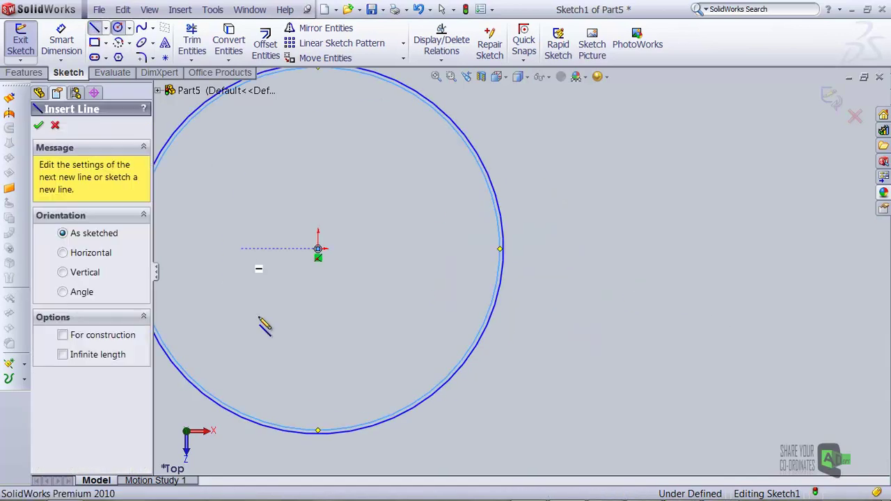
click(318, 433)
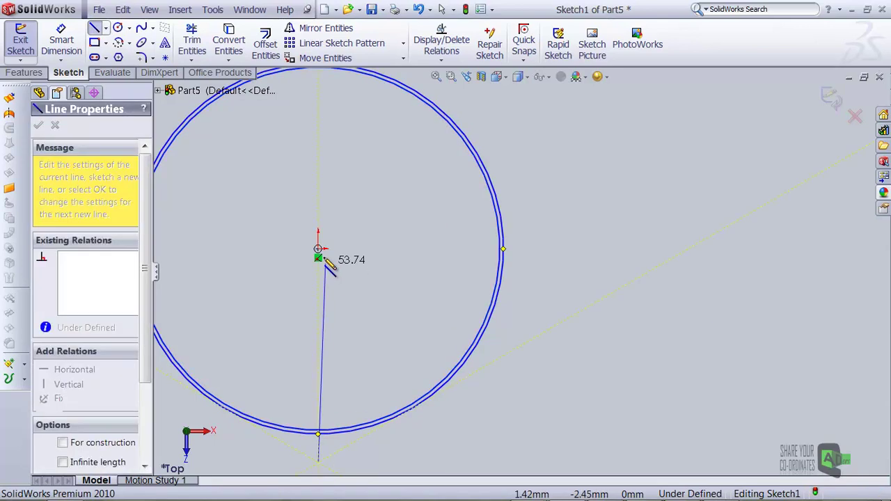
click(317, 248)
click(570, 249)
key(Escape)
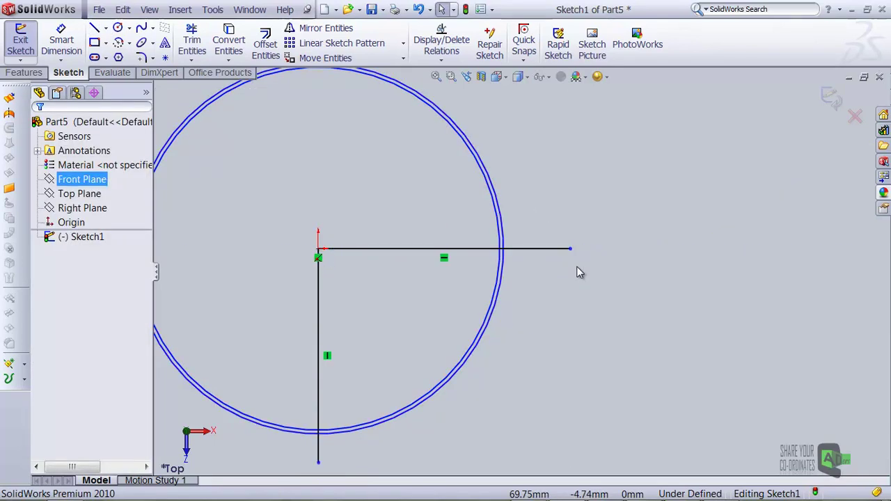
Sketch a second L-shaped pair of horizontal and vertical lines just inside the first, with both ends extending beyond the circles.
click(96, 29)
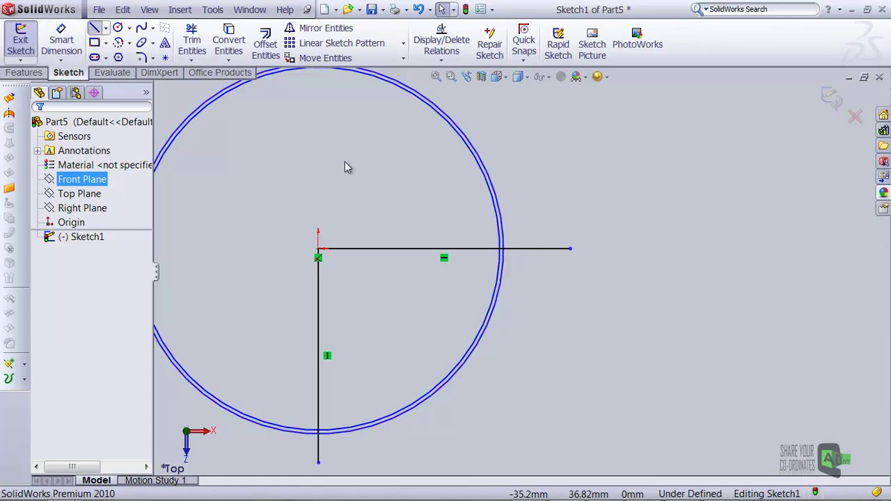
click(571, 263)
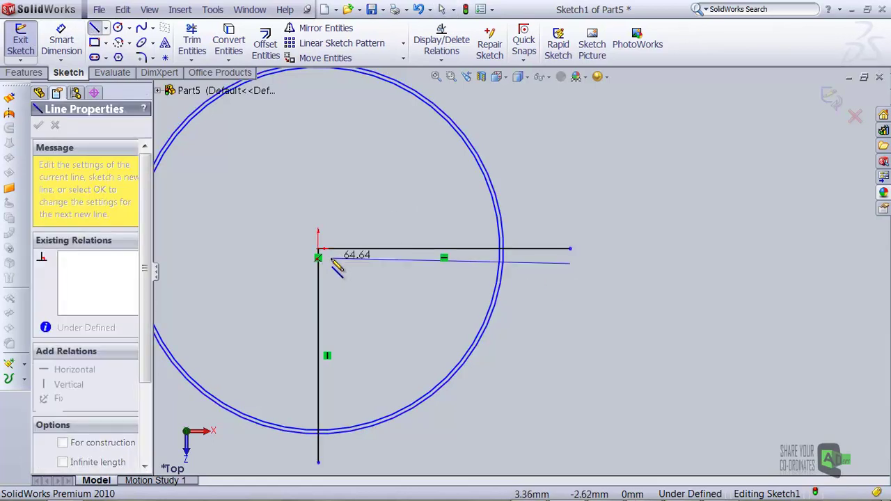
click(332, 264)
double_click(332, 456)
key(Escape)
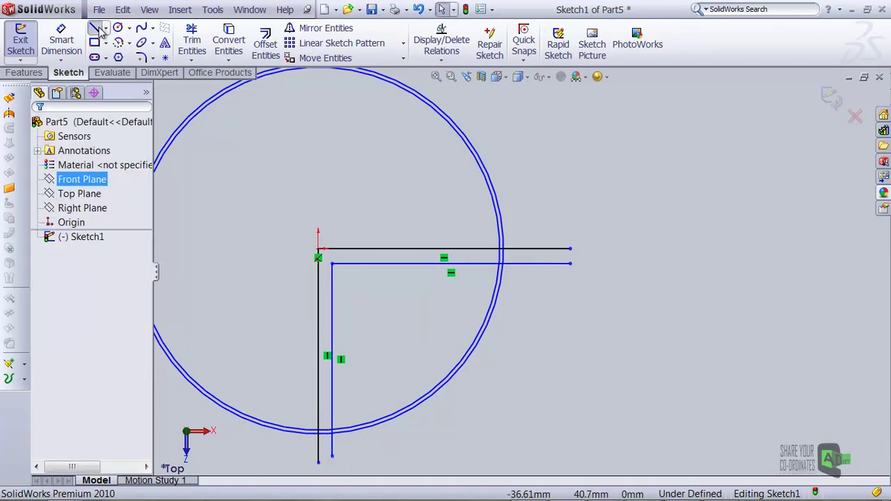
Sketch a third L-shaped line pair inside the second, its horizontal leg about 68.5 mm long and extending beyond the circles.
click(94, 28)
click(341, 456)
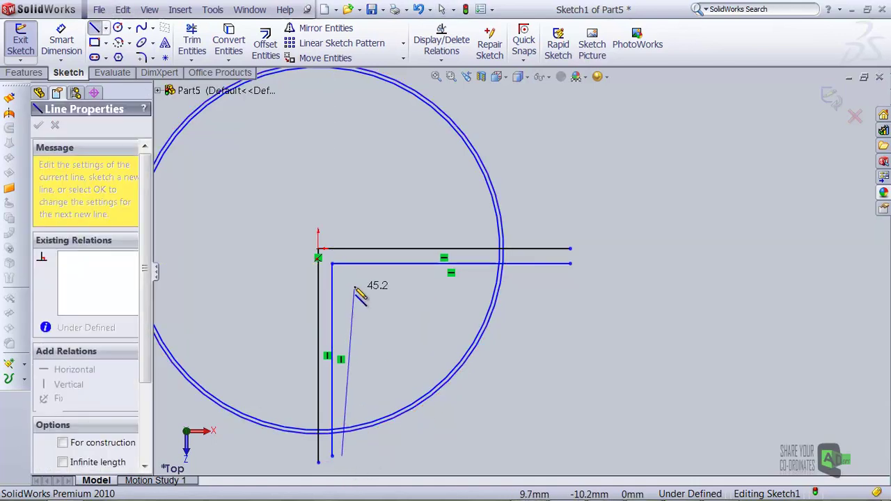
click(341, 272)
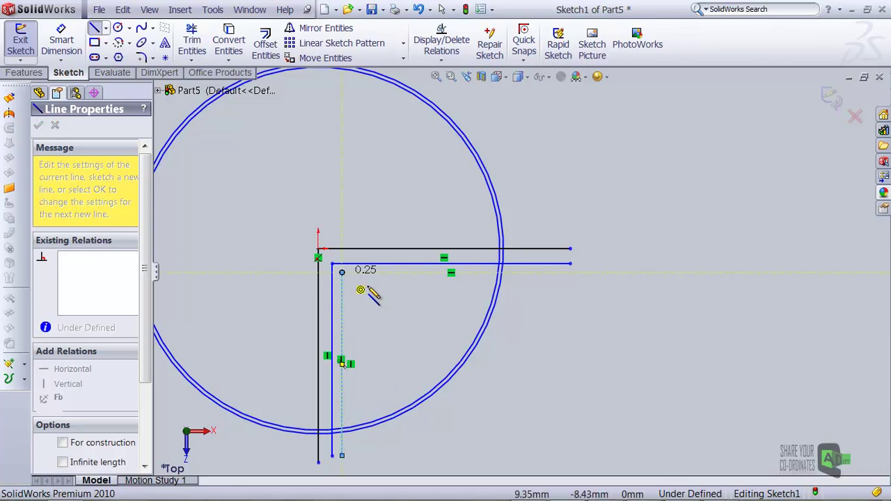
click(596, 272)
key(Escape)
Dimension the spacing between the outer and middle L-shaped line pairs to 1 mm on both the horizontal and vertical legs.
click(61, 40)
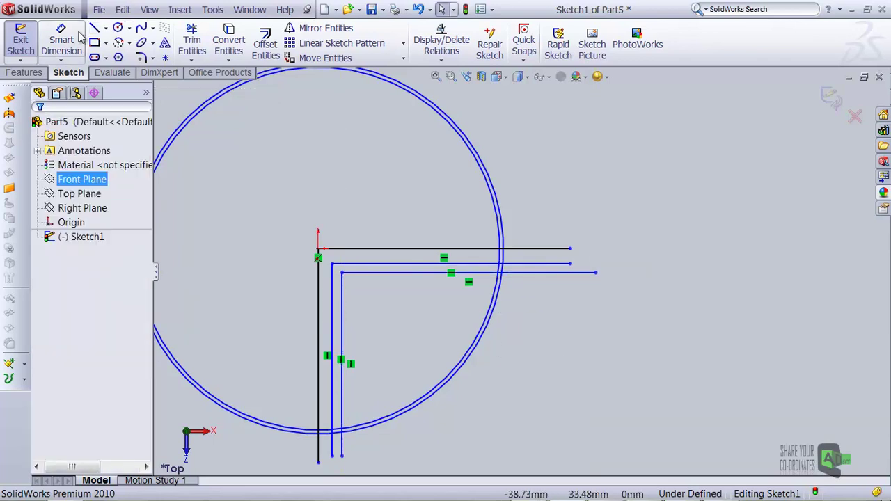
scroll(416, 291, down, 3)
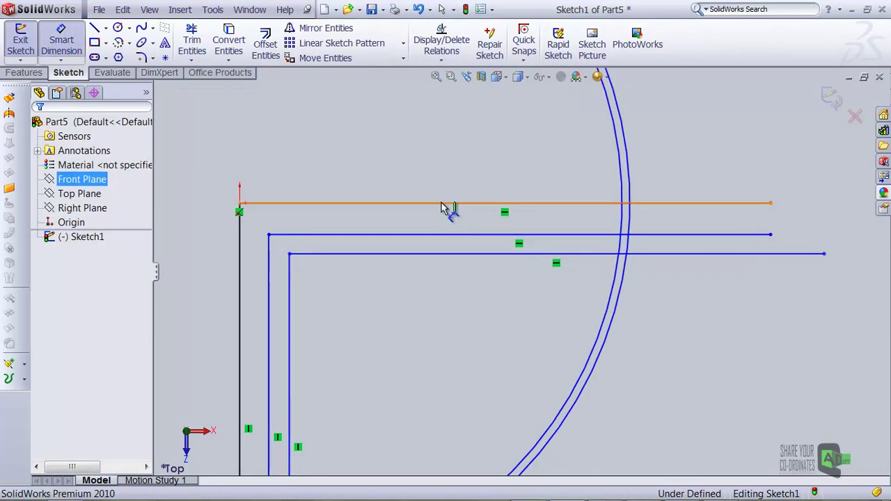
click(450, 204)
click(467, 235)
click(708, 143)
text(1)
key(Return)
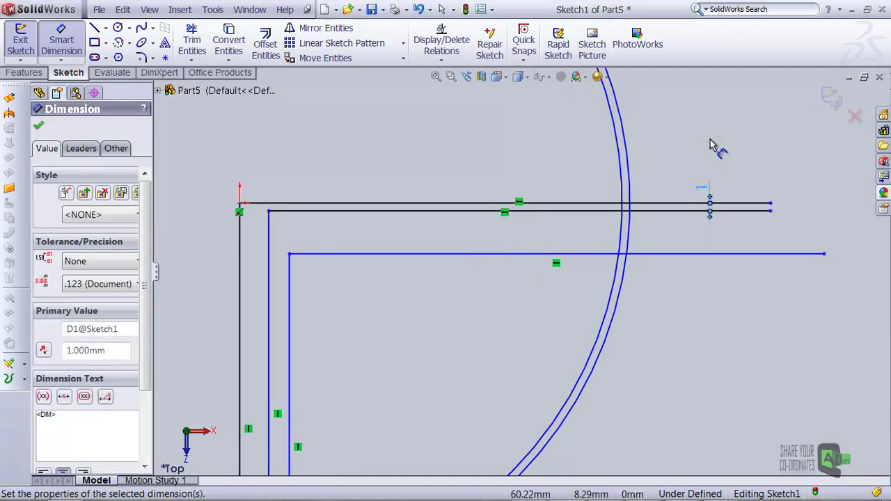
click(269, 321)
click(239, 320)
click(212, 313)
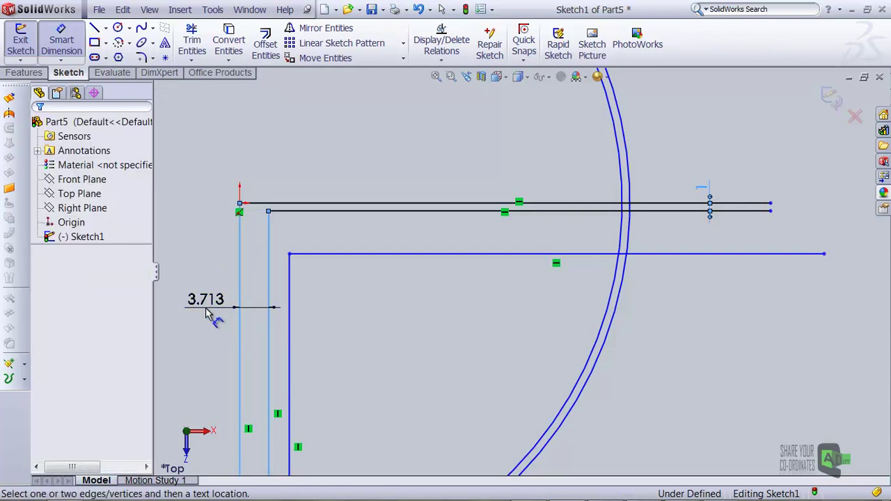
text(1)
key(Return)
Dimension the spacing between the middle and inner L-shaped line pairs to 1 mm on both the vertical and horizontal legs.
click(290, 283)
click(248, 280)
click(212, 271)
text(1)
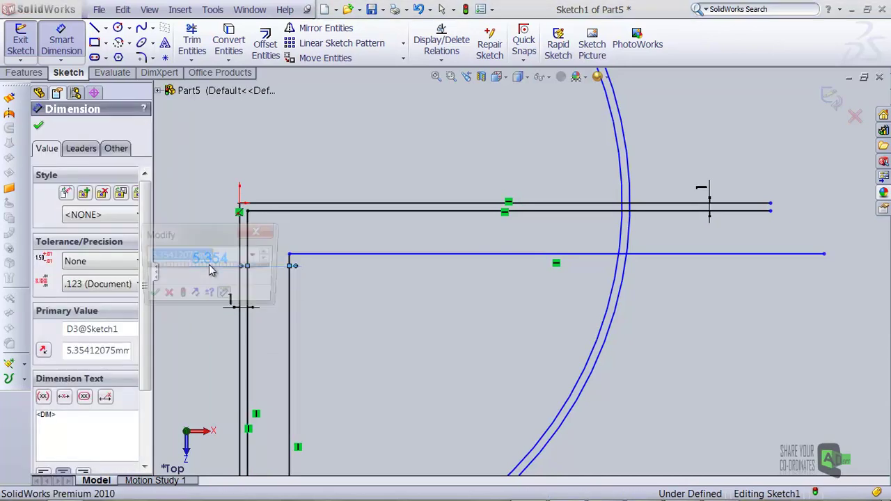
key(Return)
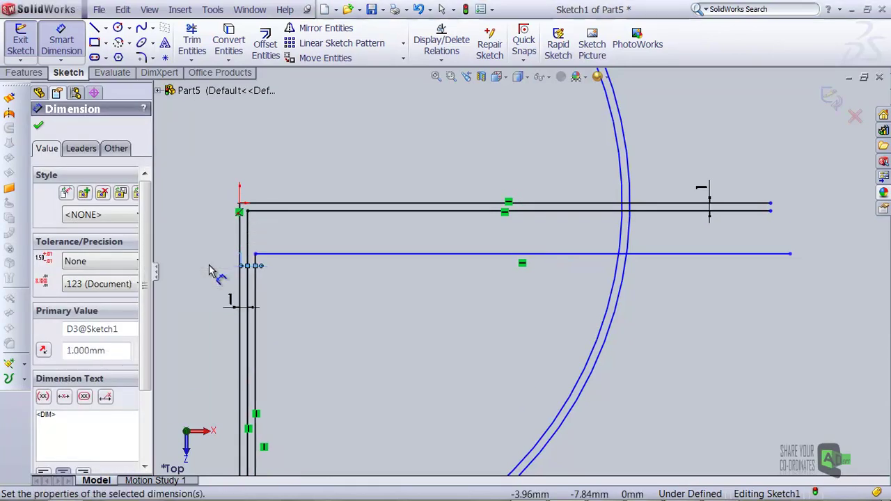
click(401, 212)
click(408, 255)
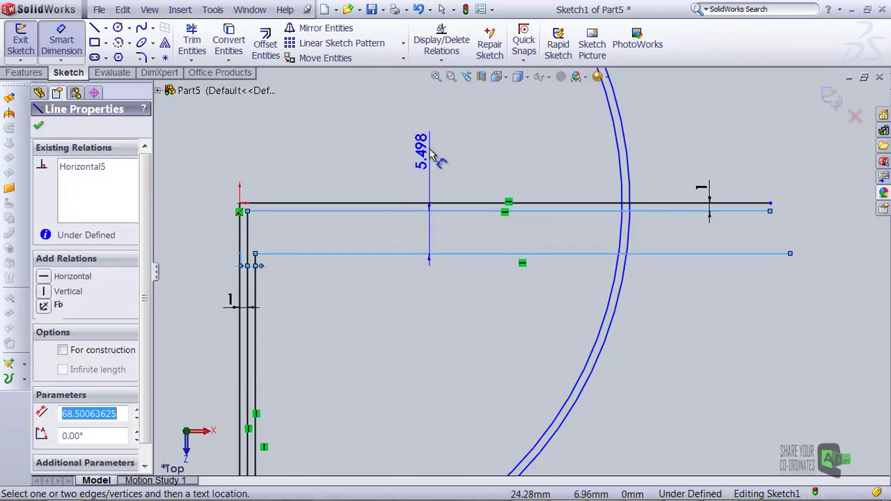
click(433, 155)
text(1)
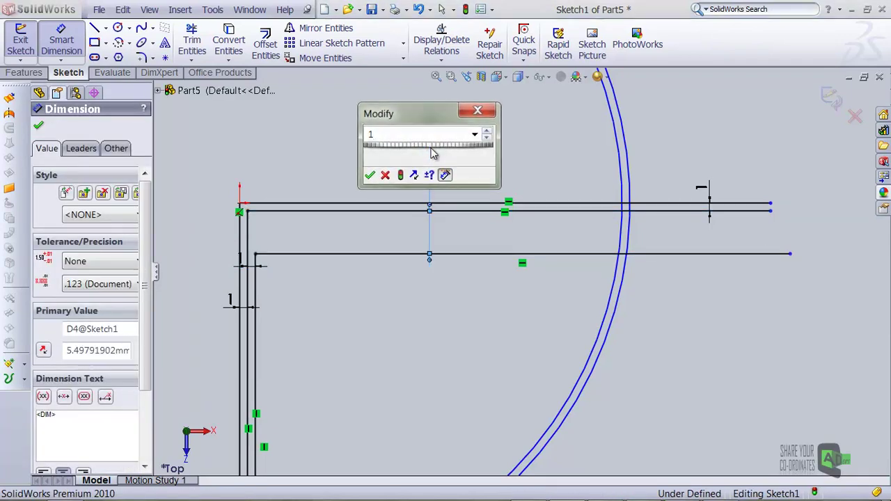
key(Return)
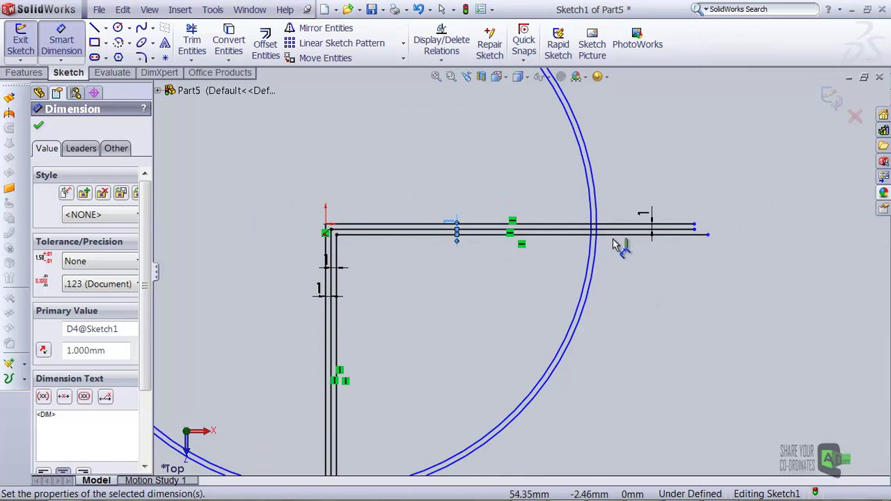
Sketch concentric circles of radius 2 and 3 mm centred where the middle horizontal line crosses the outer circle.
scroll(614, 248, down, 3)
click(118, 27)
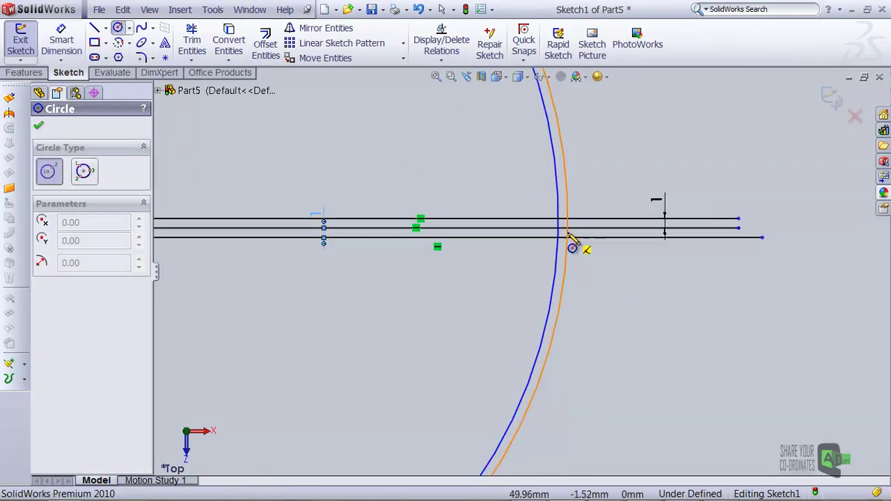
scroll(575, 243, down, 2)
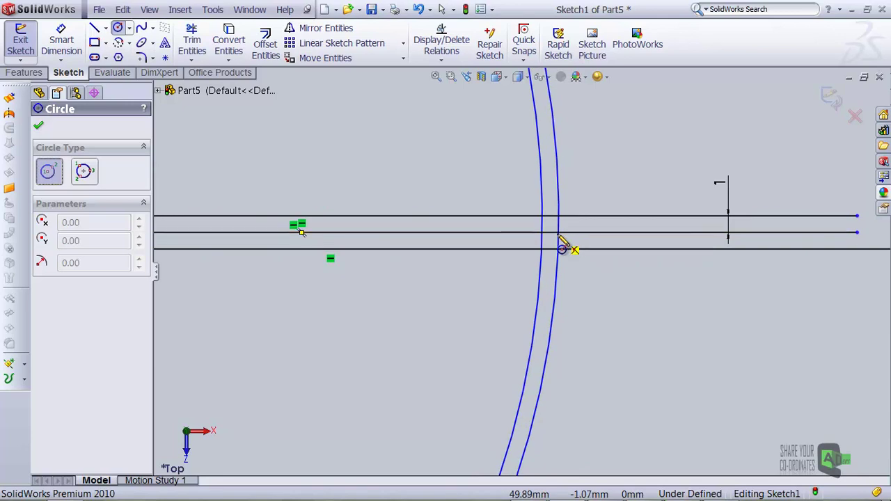
drag(558, 232, 587, 281)
text(2)
key(Return)
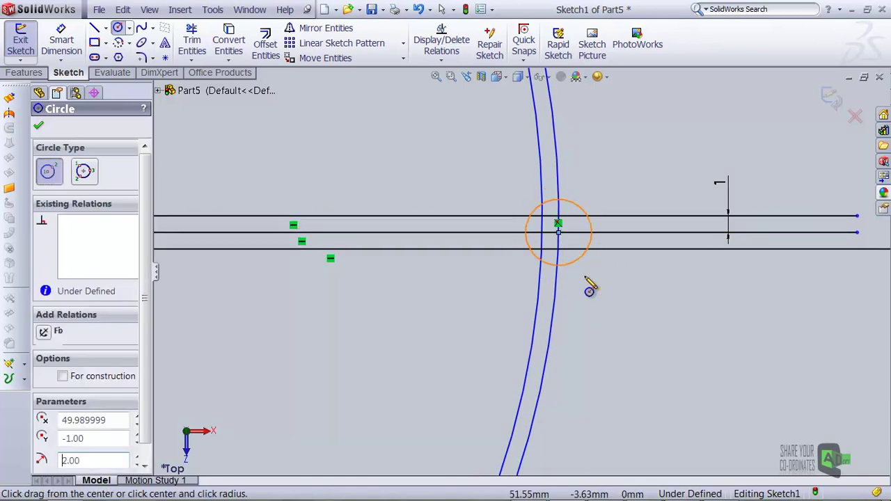
drag(559, 234, 588, 305)
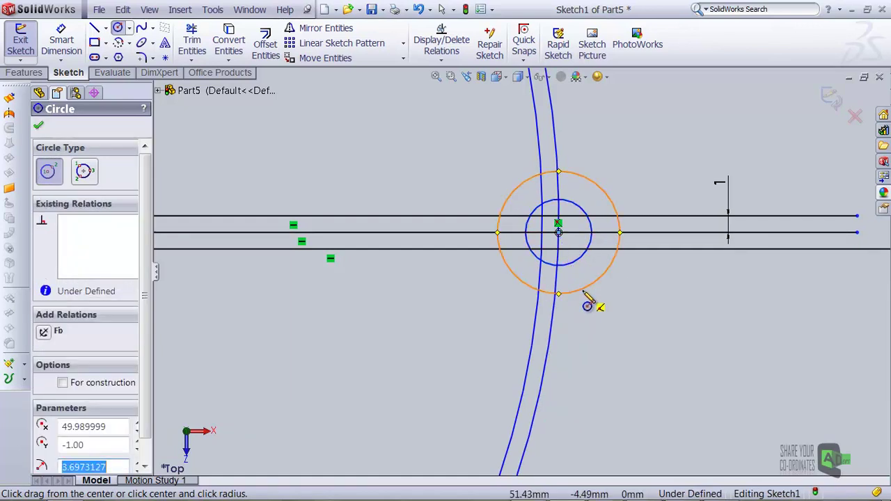
text(3)
key(Return)
Sketch concentric circles of radius 2 and 3 mm centred where the middle vertical line crosses the outer circle.
key(z)
scroll(632, 322, up, 5)
scroll(370, 433, down, 7)
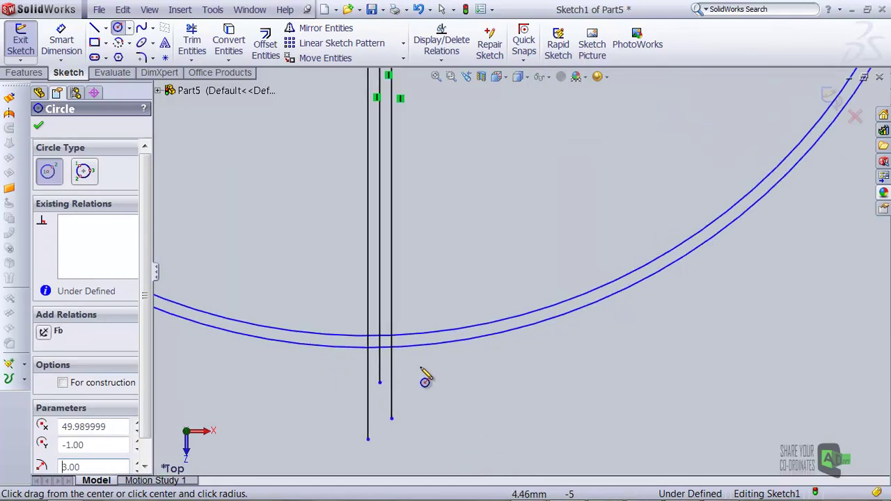
click(379, 381)
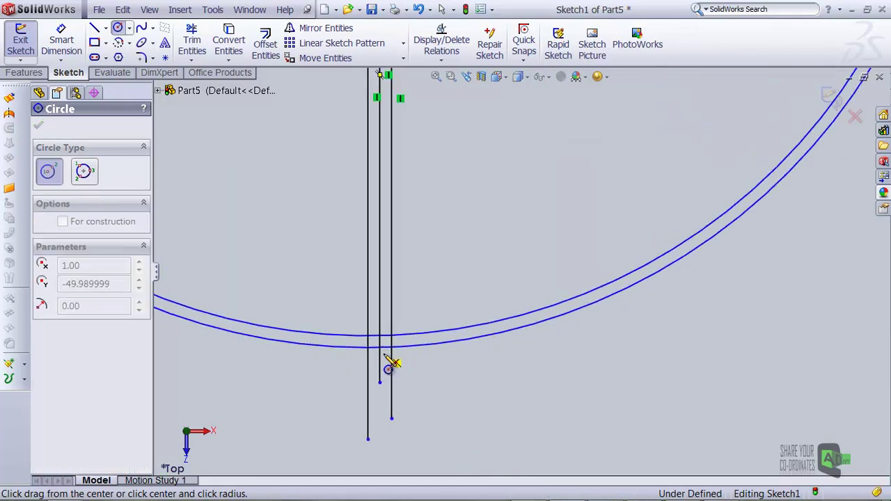
click(435, 398)
key(Return)
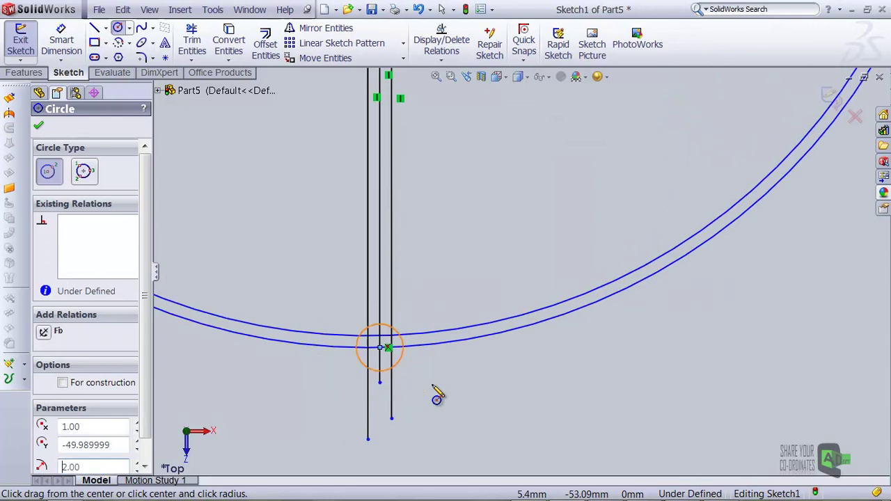
click(380, 347)
click(442, 392)
text(3)
key(Return)
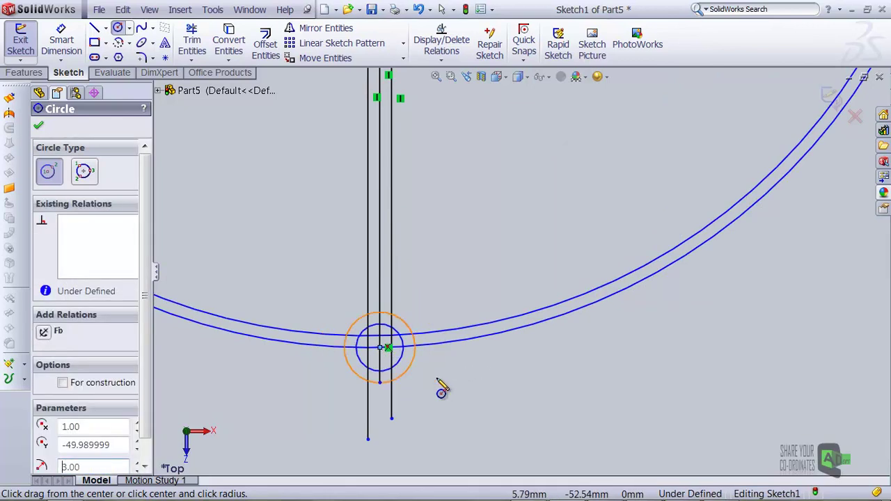
Trim the overlapping line and arc segments at both small-circle junctions to open up the wall profile of the quarter compartment.
click(201, 40)
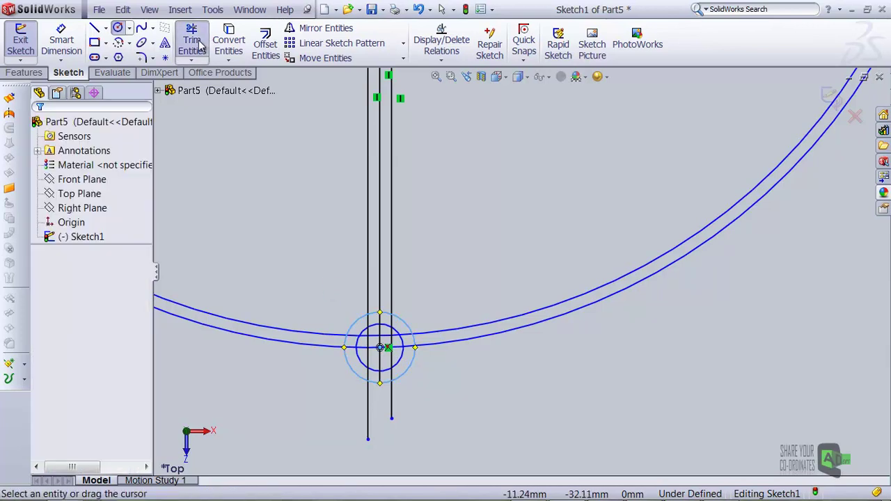
drag(411, 346, 402, 331)
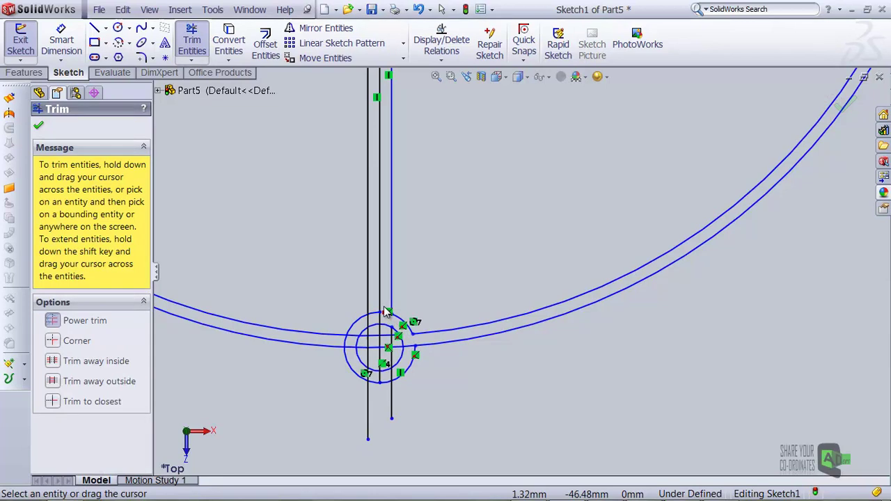
scroll(636, 219, up, 2)
scroll(712, 82, up, 1)
scroll(608, 266, down, 6)
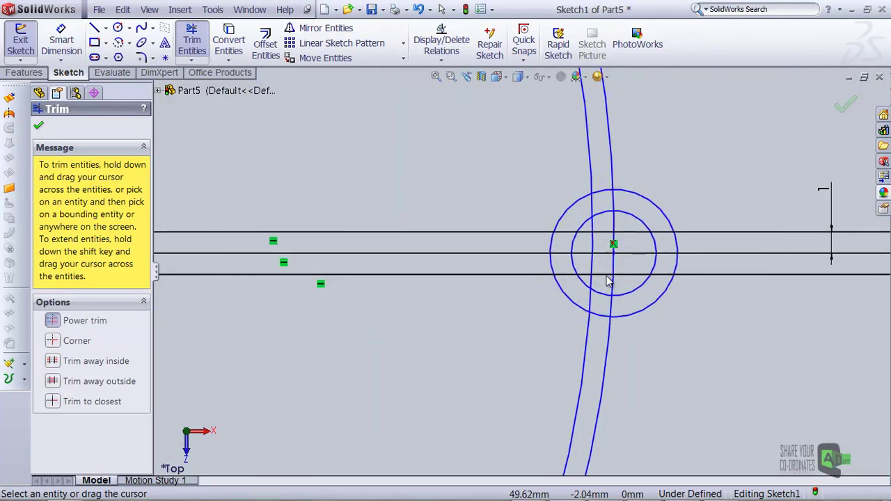
mouse_move(602, 334)
mouse_down()
mouse_move(602, 317)
mouse_move(547, 272)
mouse_up()
scroll(751, 331, up, 10)
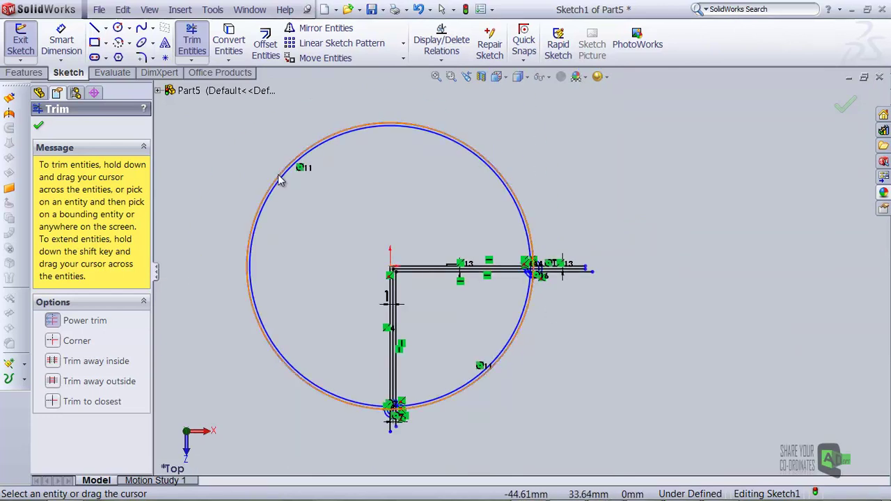
Extrude only the thin quarter-compartment wall region of the sketch as a blind boss 98 mm high.
click(25, 73)
click(29, 45)
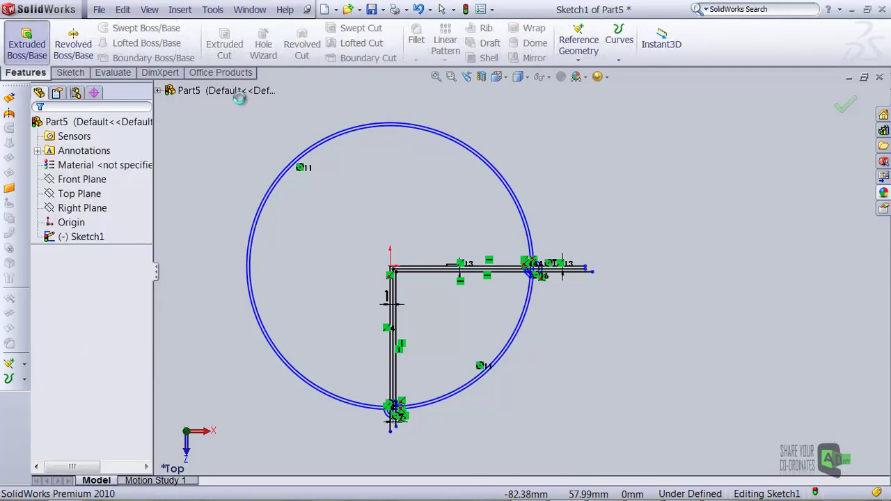
scroll(566, 298, down, 7)
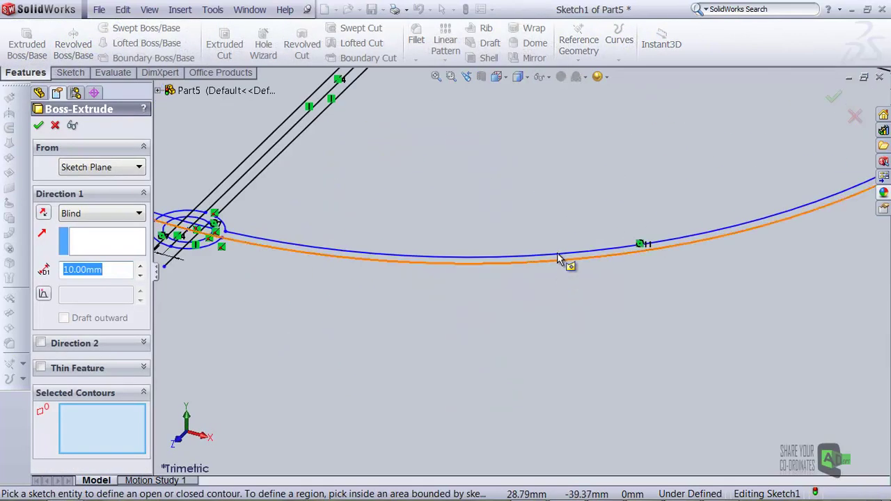
click(563, 260)
scroll(599, 296, up, 4)
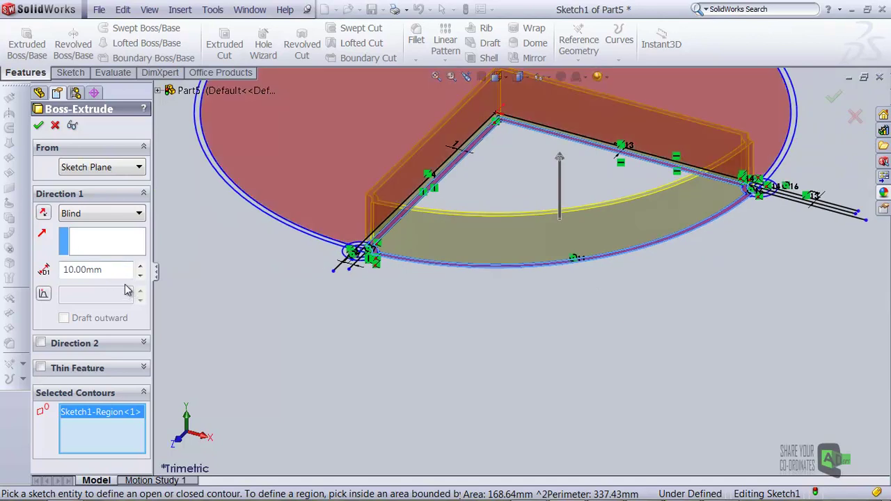
drag(109, 274, 19, 277)
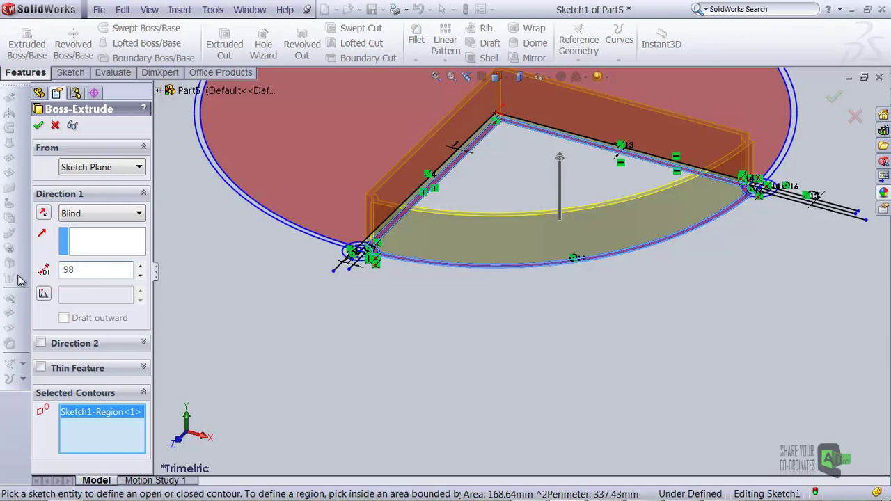
key(Return)
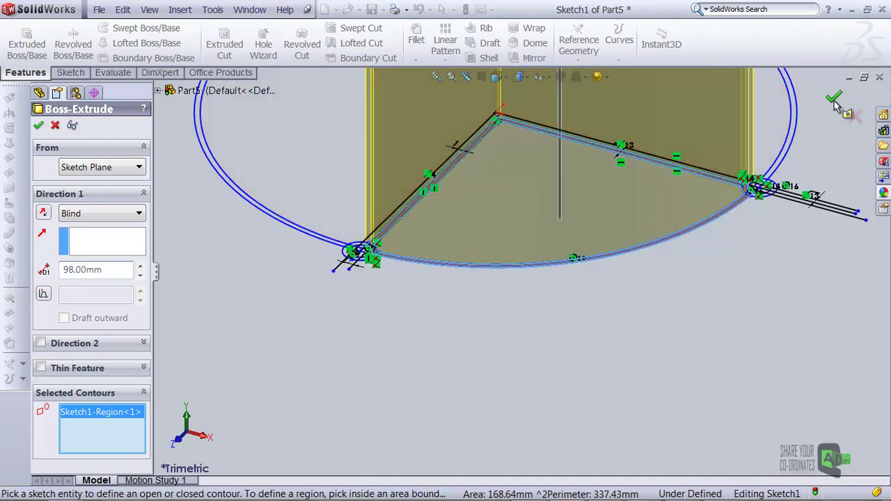
click(834, 96)
scroll(704, 311, up, 9)
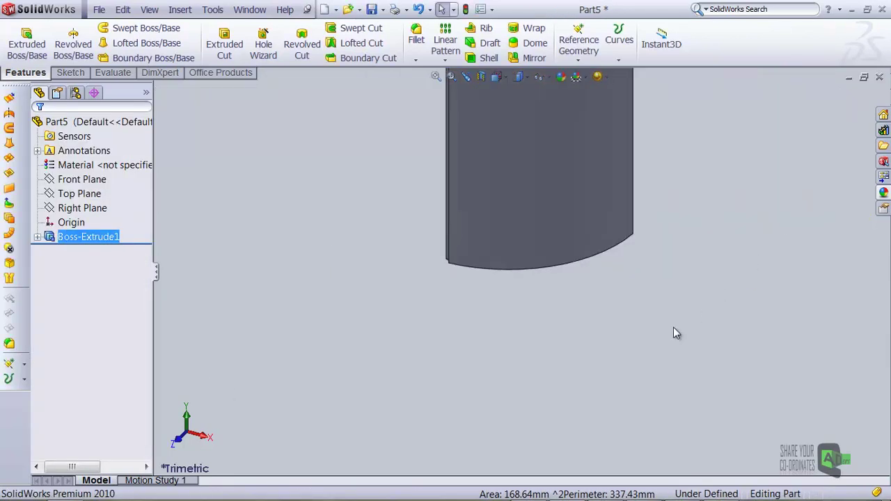
Start a sketch on the quarter compartment's bottom wall face and view it straight on.
scroll(558, 134, down, 2)
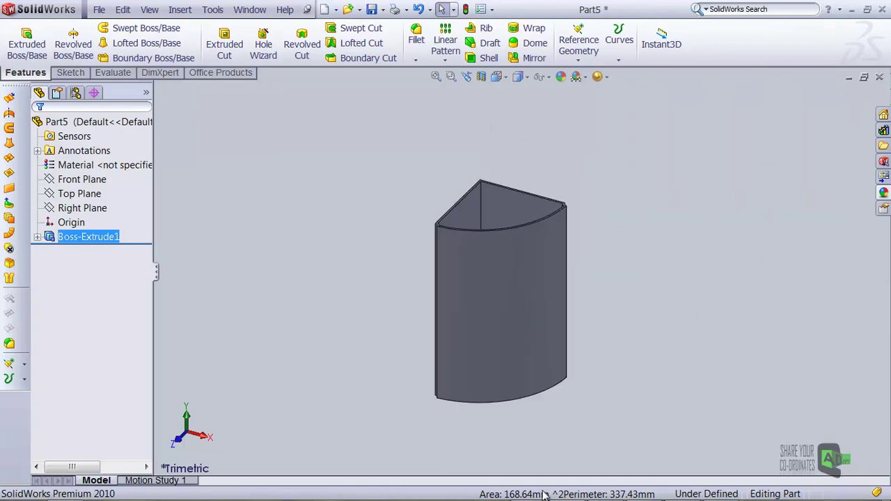
middle_drag(538, 431, 594, 318)
scroll(567, 344, down, 4)
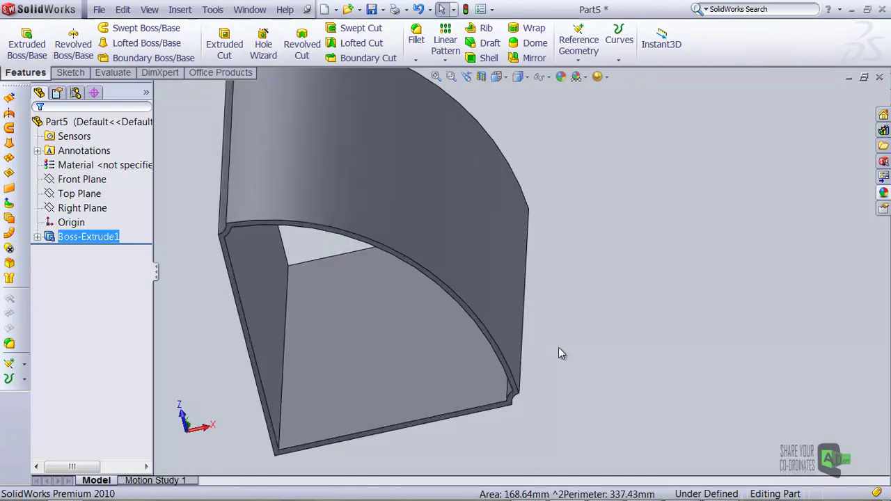
scroll(513, 372, down, 2)
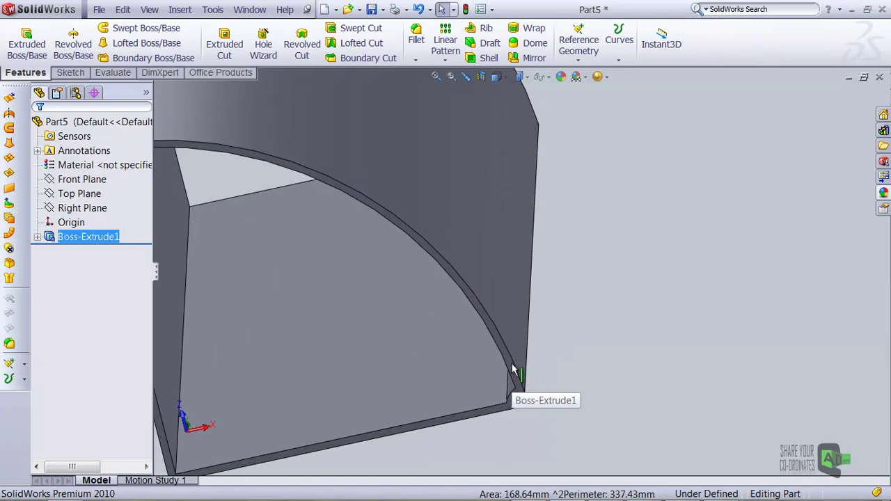
click(513, 370)
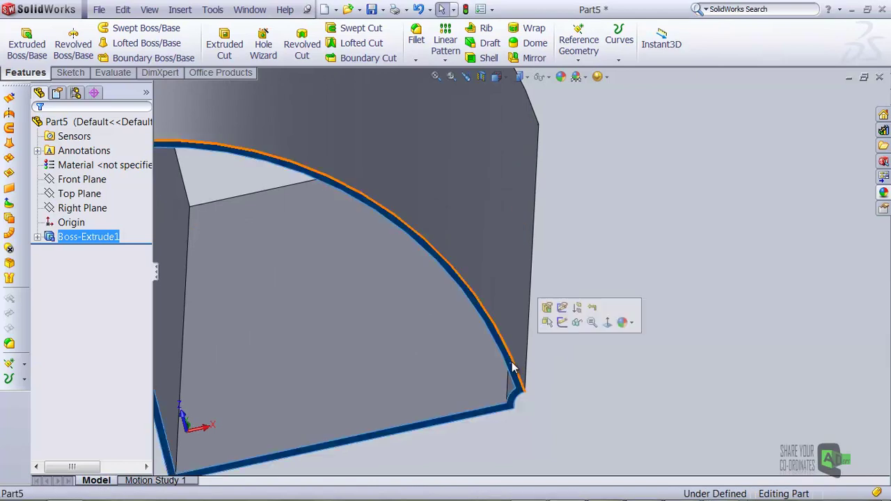
click(560, 323)
click(498, 78)
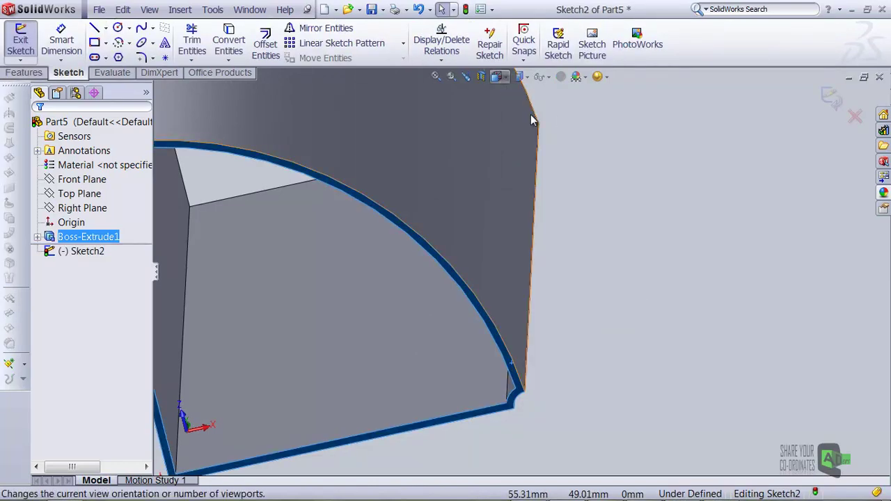
click(561, 129)
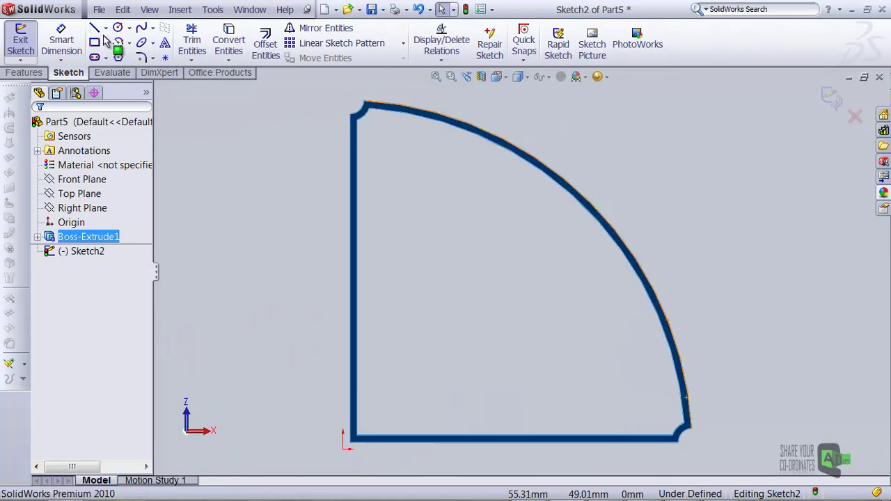
Sketch a circle of radius about 48.6 mm centred on the compartment's outer square corner, following the curved wall.
click(118, 28)
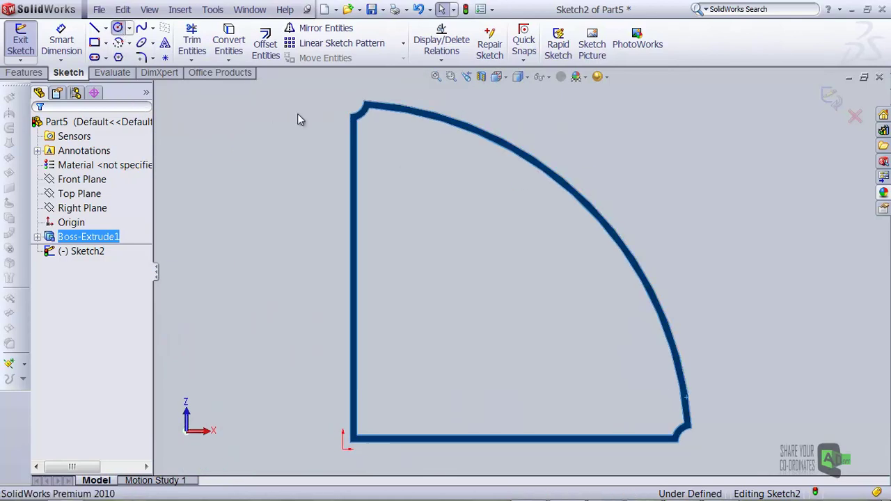
click(349, 440)
click(640, 268)
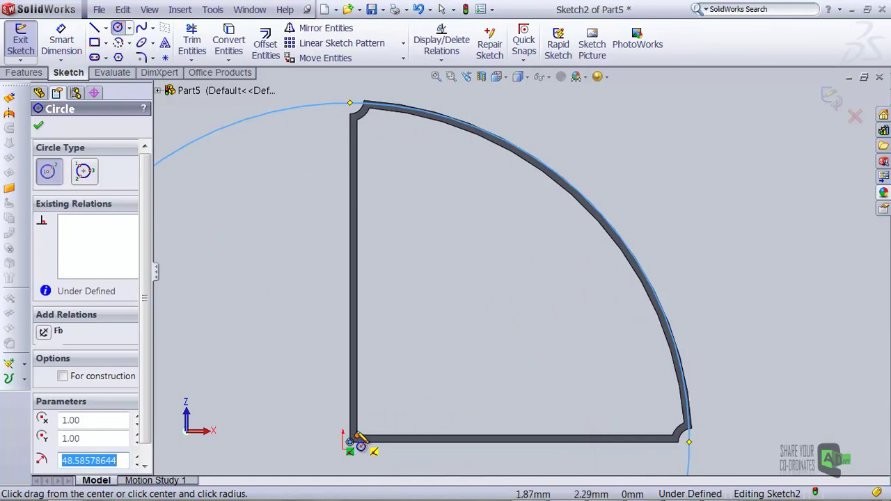
Sketch a horizontal and a vertical line from the circle's centre along the straight walls, extending beyond the circle.
click(93, 29)
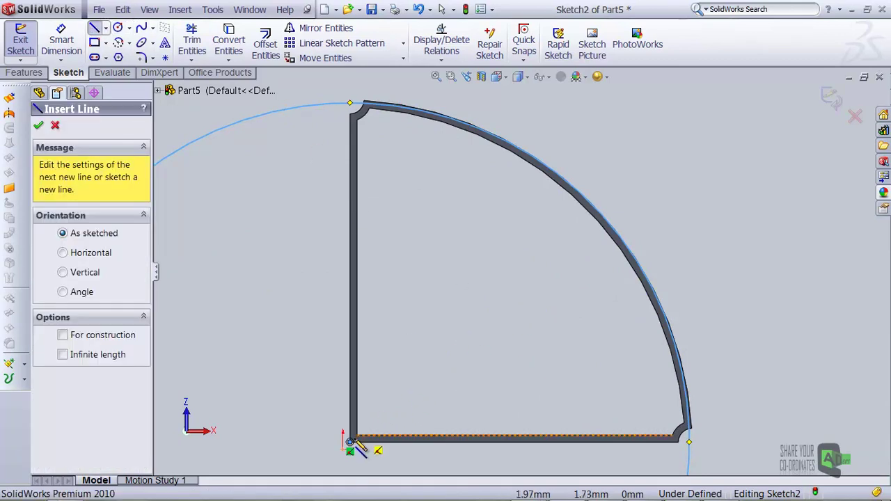
click(350, 443)
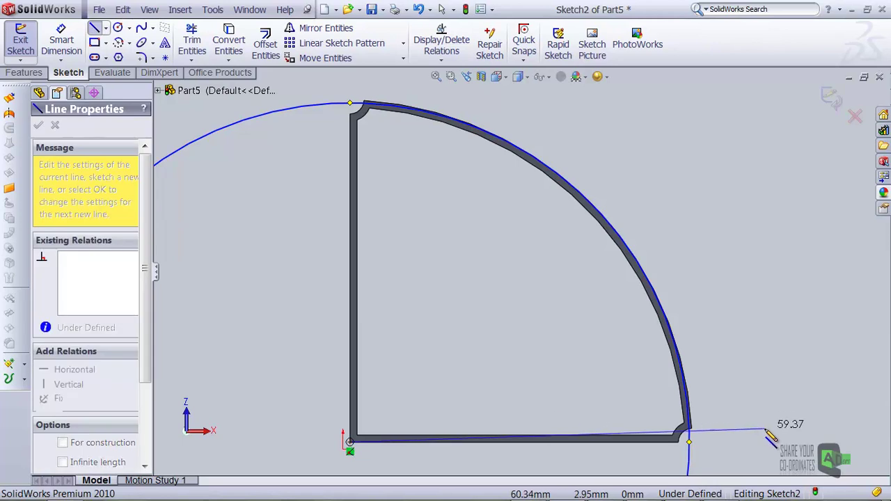
click(774, 443)
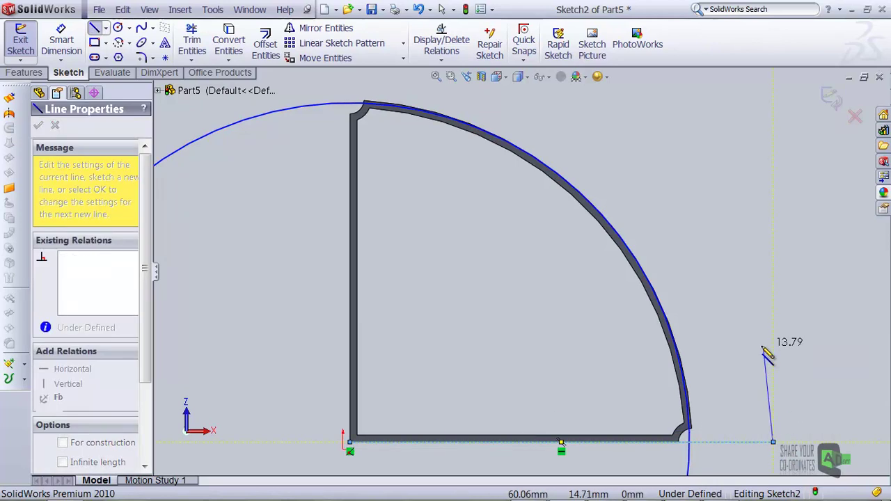
key(Escape)
click(94, 28)
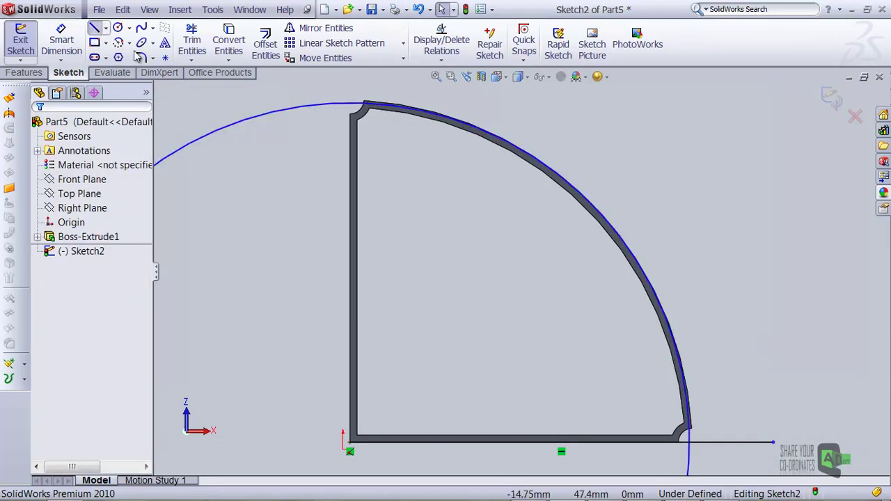
click(350, 443)
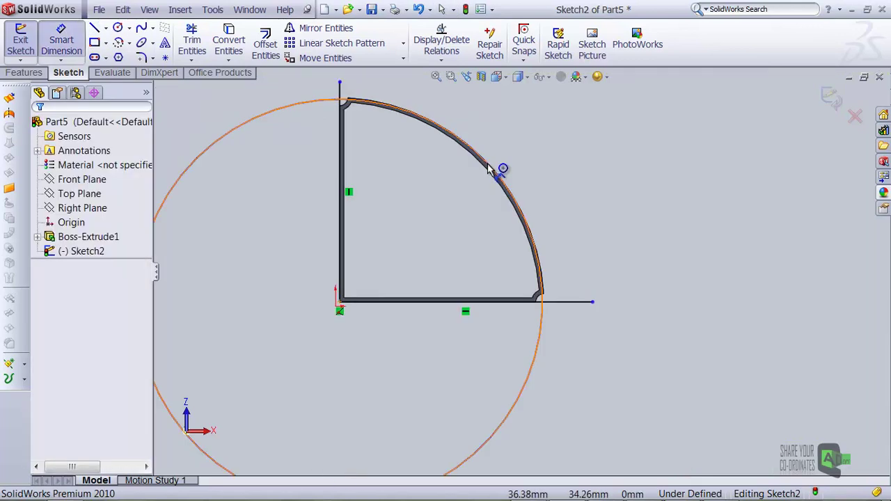
Dimension the large circle's diameter at 100 mm and revise it to 98 mm.
click(489, 164)
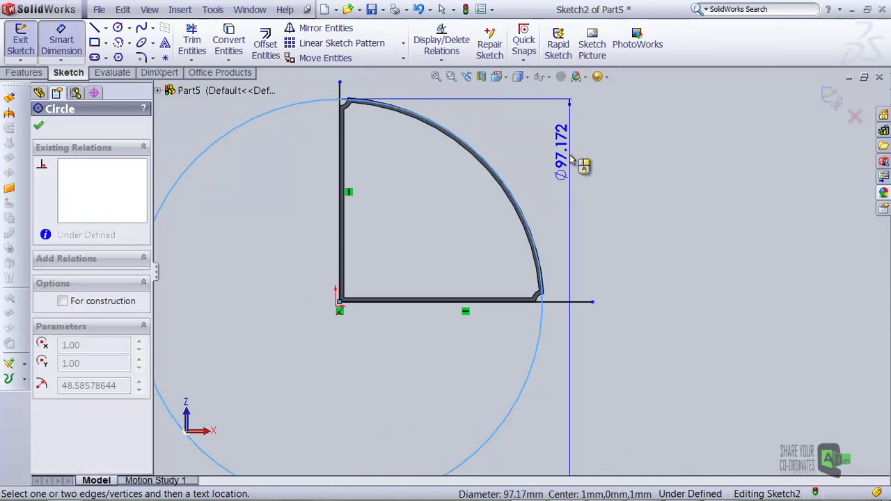
click(571, 160)
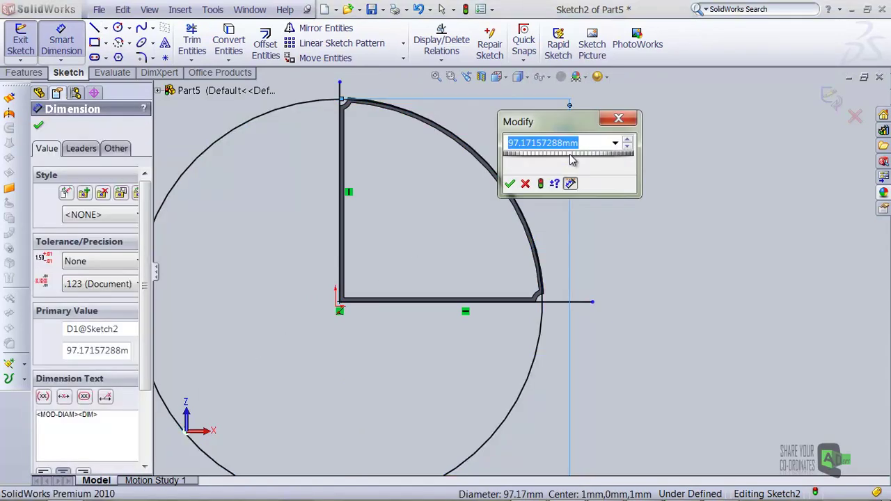
text(100)
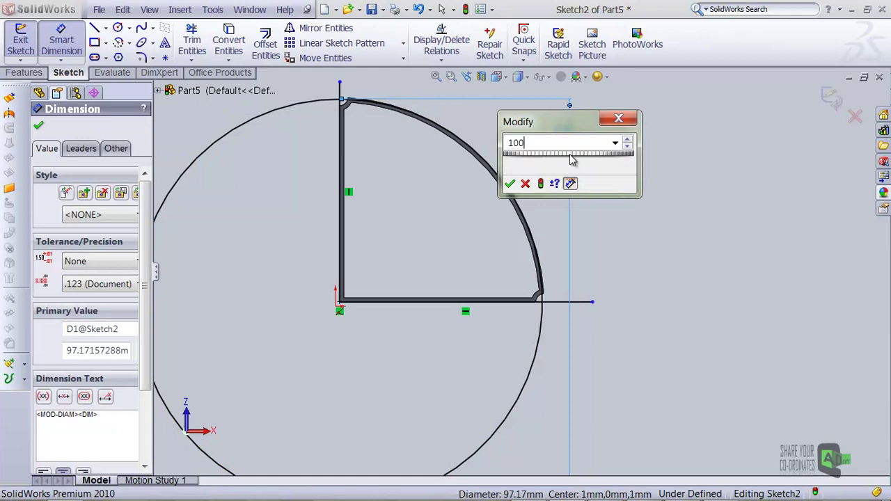
key(Return)
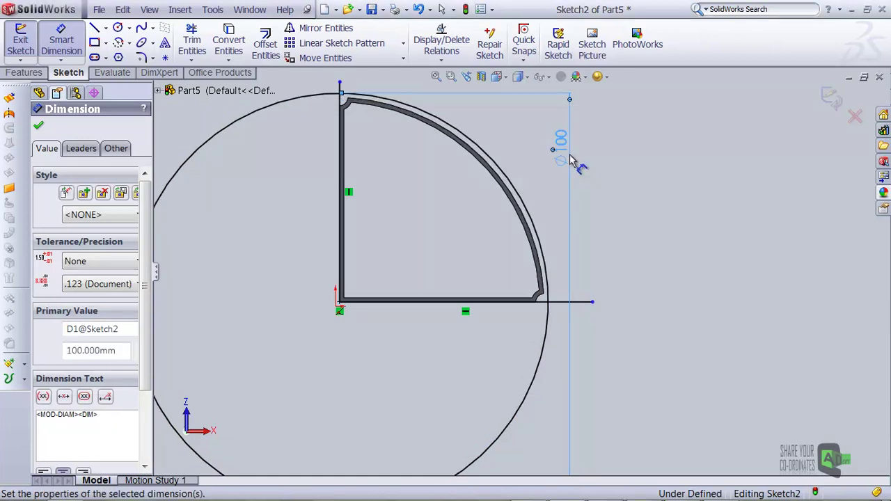
double_click(564, 139)
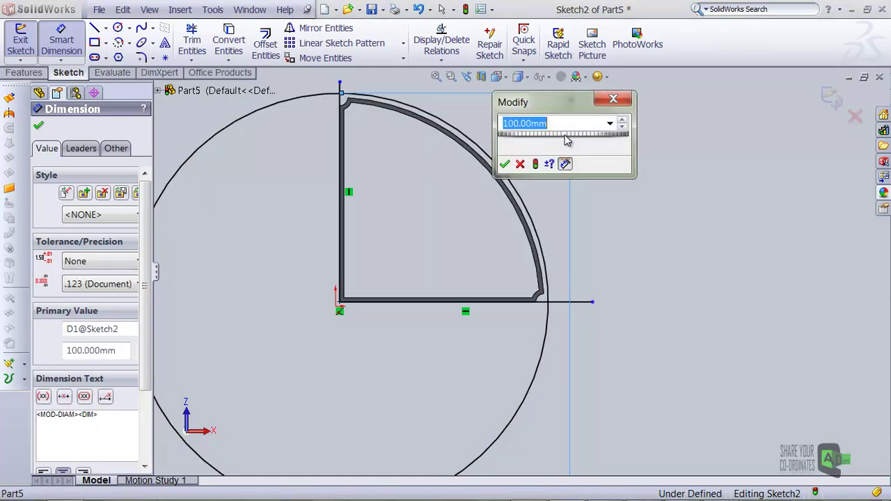
text(98)
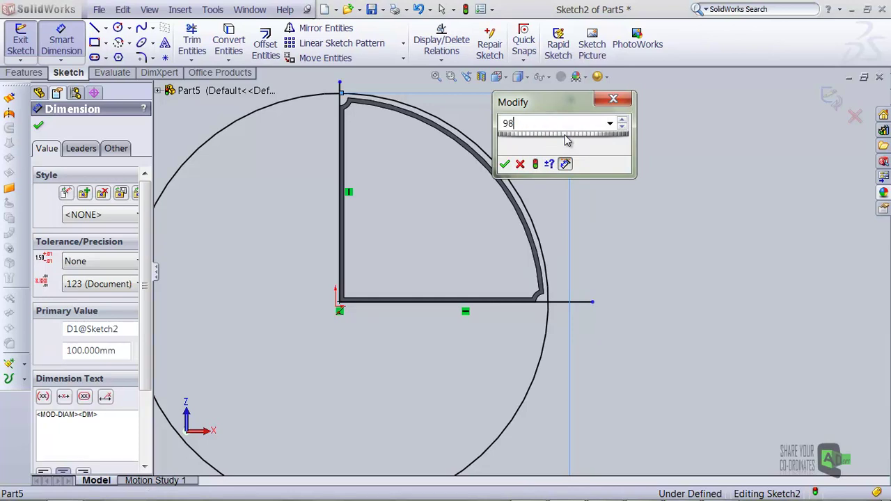
key(Return)
Sketch a circle of radius about 2 mm centred where the vertical line crosses the large circle, matching the corner recess.
scroll(362, 115, down, 3)
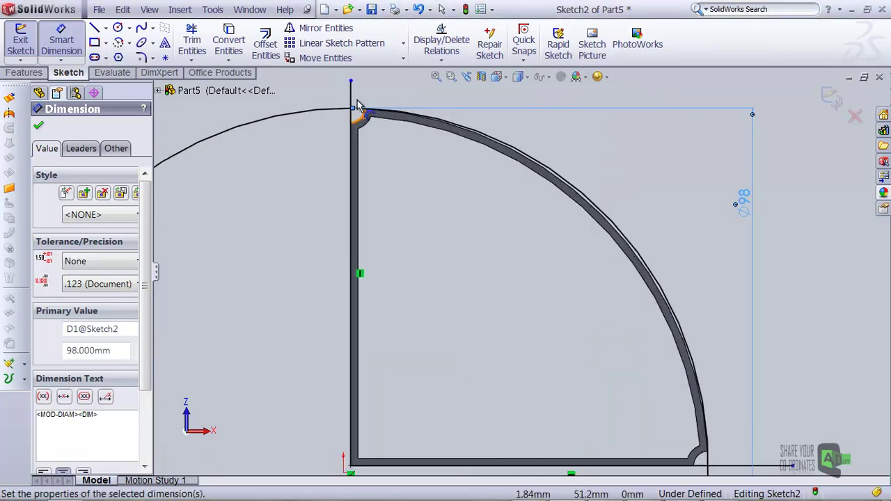
scroll(359, 119, down, 3)
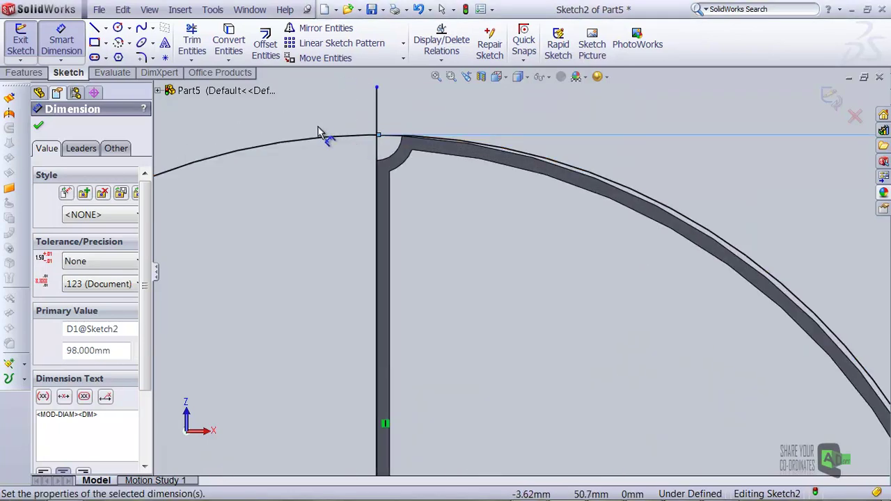
click(117, 28)
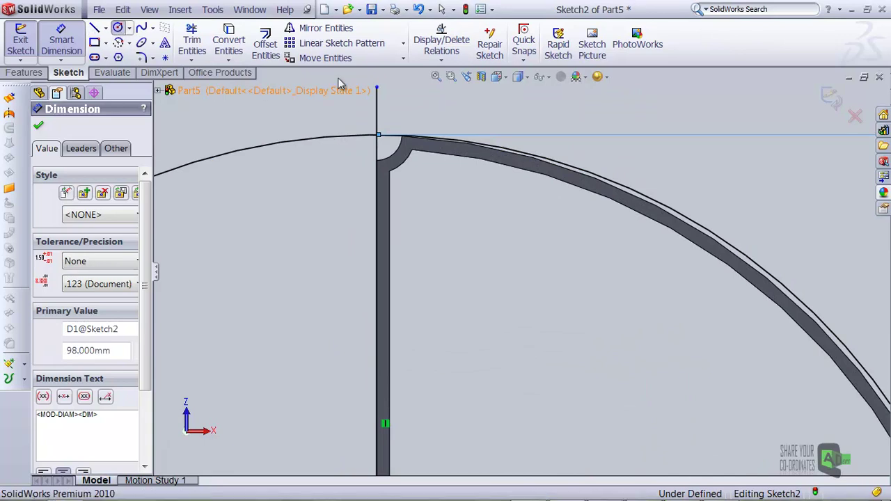
click(379, 139)
click(407, 164)
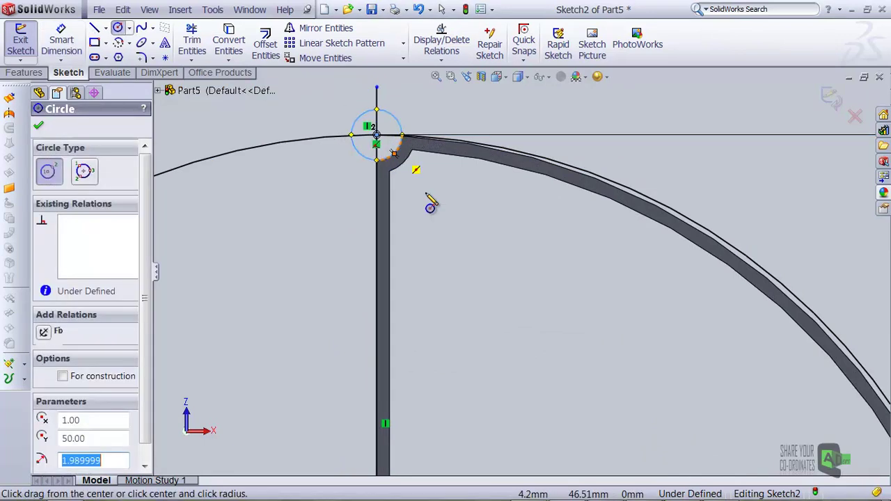
Sketch a circle of radius about 3 mm centred where the horizontal line crosses the large circle.
scroll(449, 227, up, 4)
scroll(613, 373, down, 5)
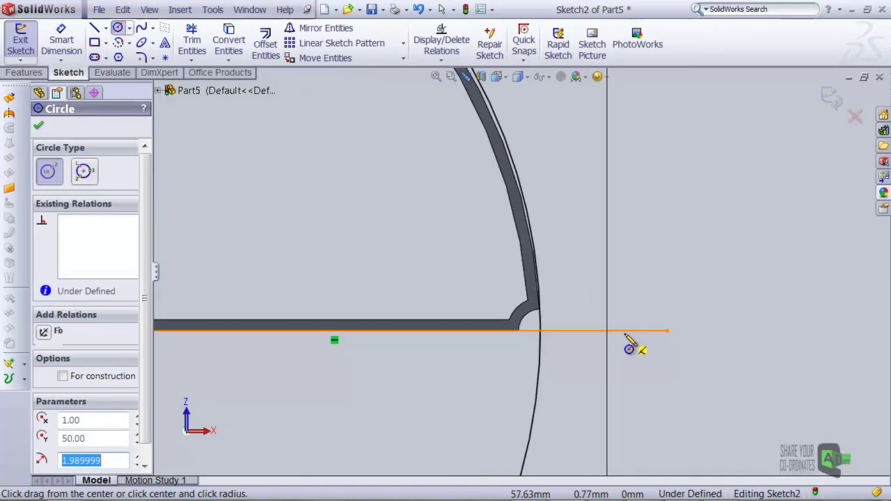
click(540, 331)
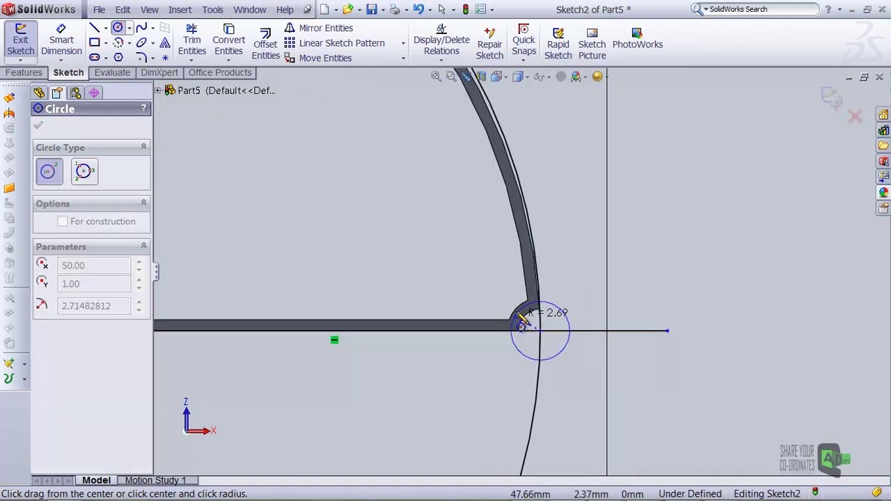
click(569, 307)
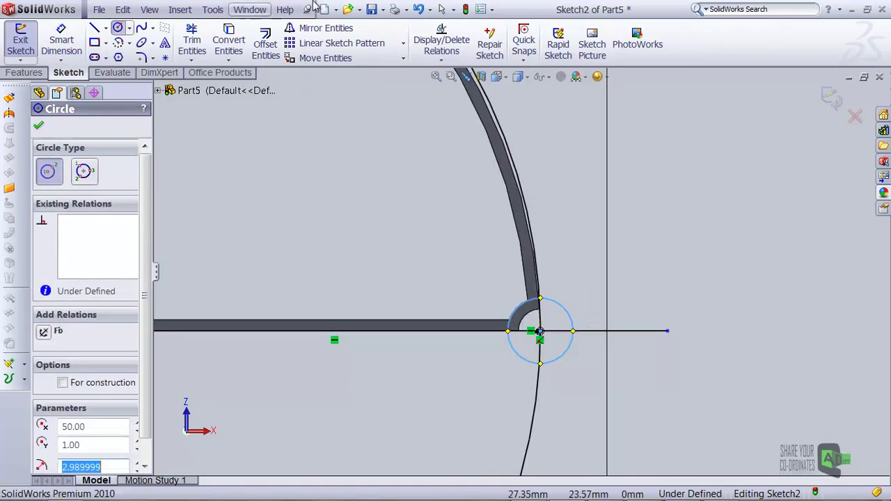
Trim the 3 mm radius circle's arc at the horizontal line's corner recess and delete the rest of that circle.
click(191, 42)
scroll(561, 341, down, 4)
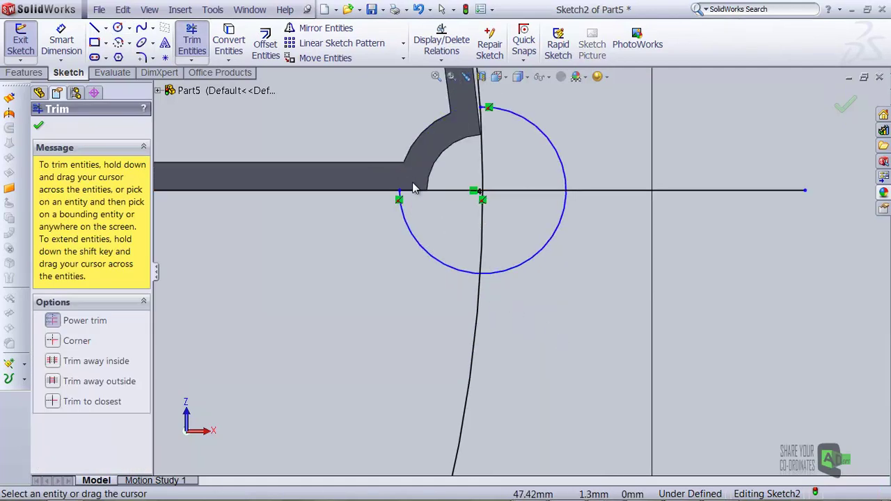
scroll(406, 174, up, 10)
scroll(387, 111, down, 6)
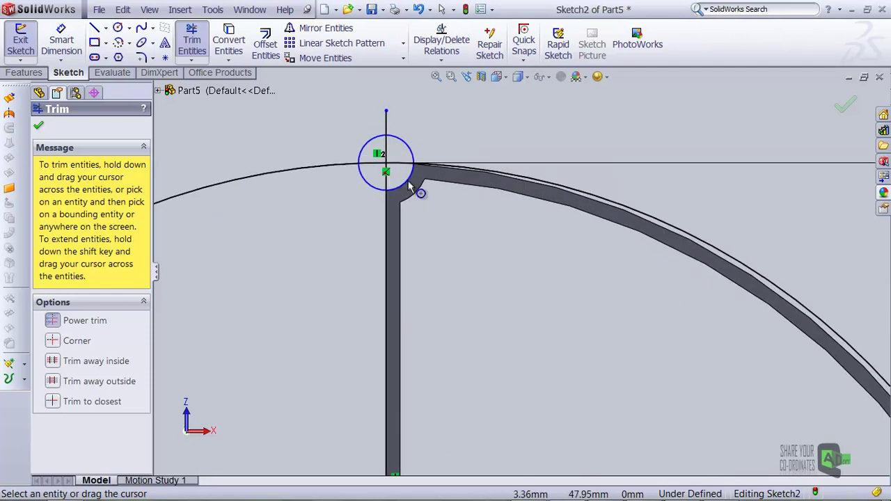
scroll(513, 238, up, 4)
scroll(628, 433, down, 2)
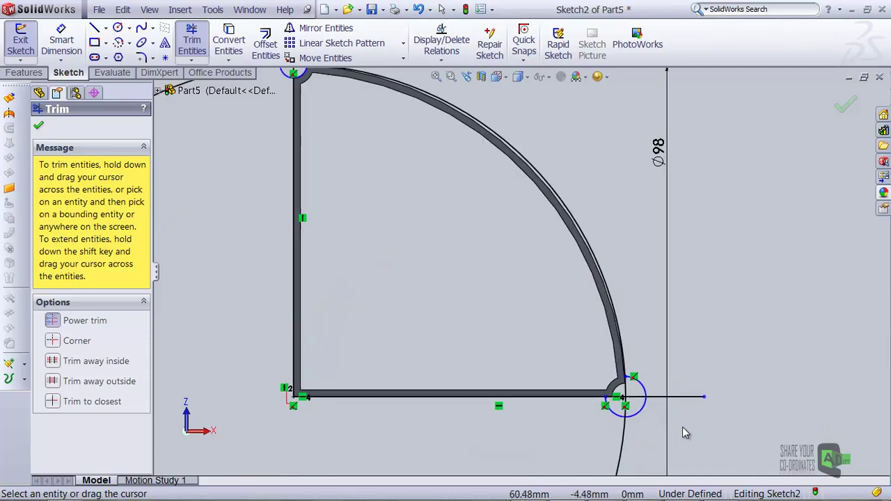
click(619, 395)
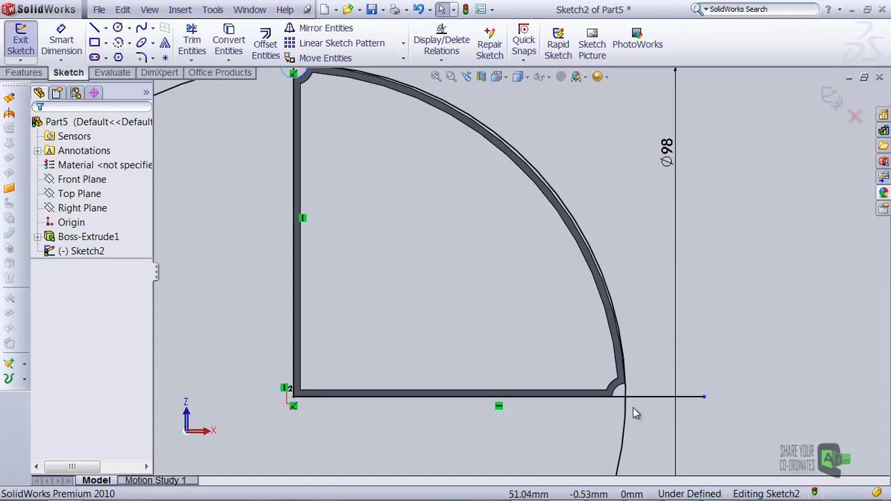
click(631, 410)
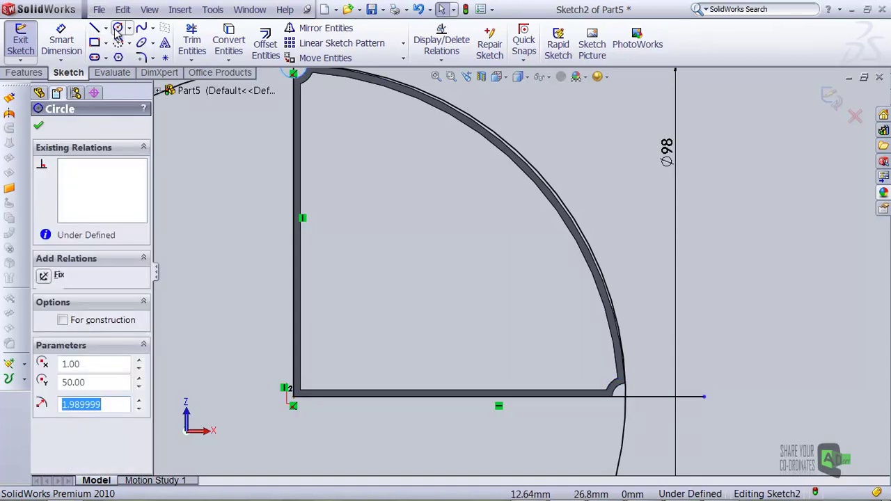
Sketch a circle of radius about 2 mm centred where the horizontal line crosses the large circle, matching the corner recess.
click(117, 30)
click(623, 396)
click(616, 391)
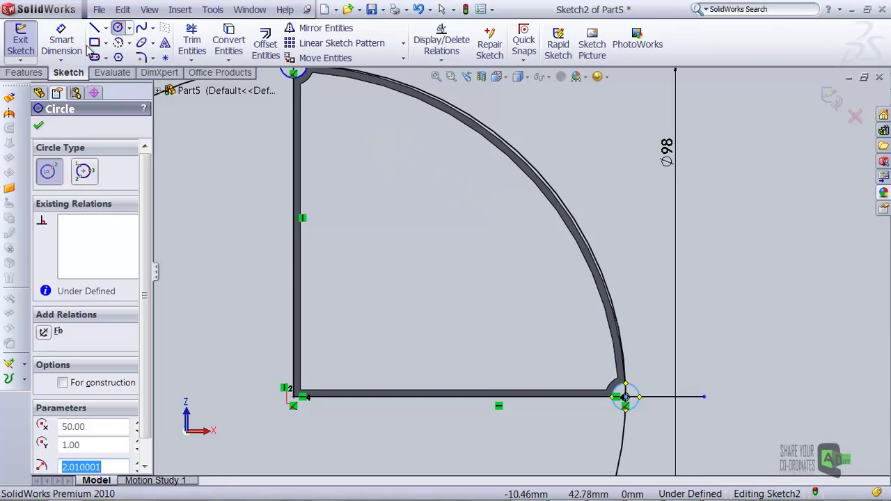
click(25, 72)
click(225, 43)
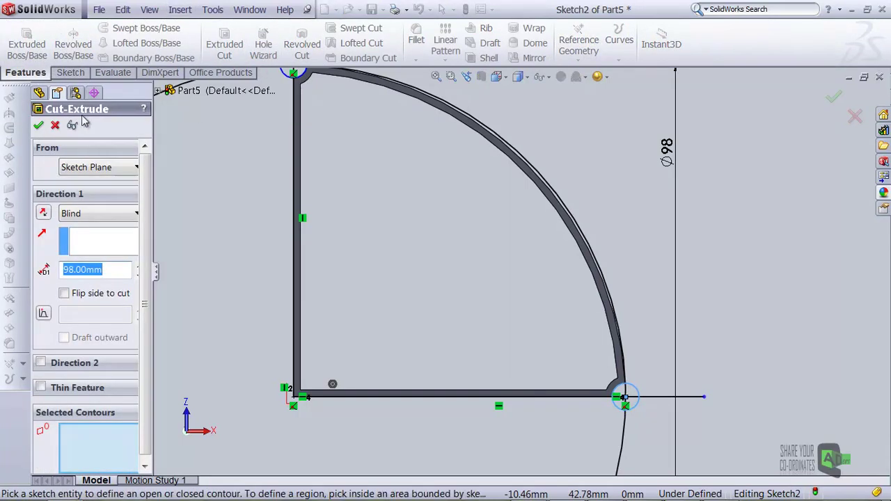
click(55, 126)
Extrude the inner quarter-circle region and its surrounding wall region as a 2 mm floor, reversed to run into the compartment.
click(35, 47)
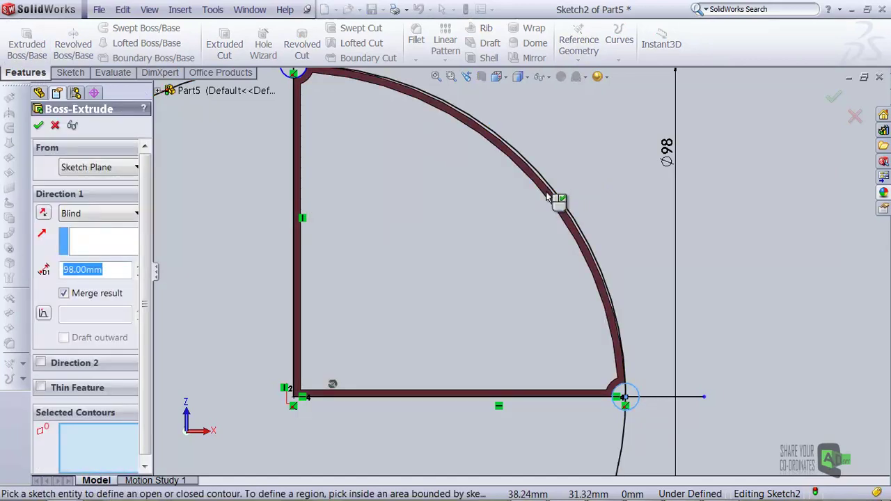
click(485, 196)
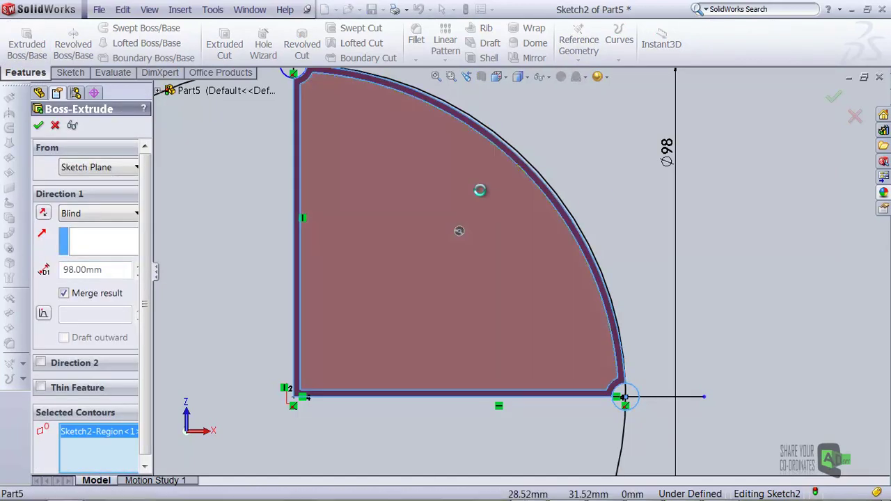
click(584, 173)
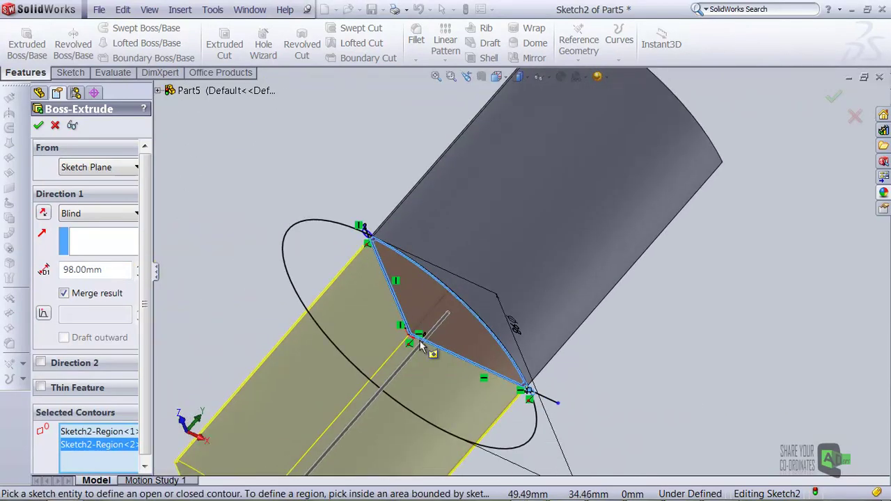
drag(322, 483, 475, 317)
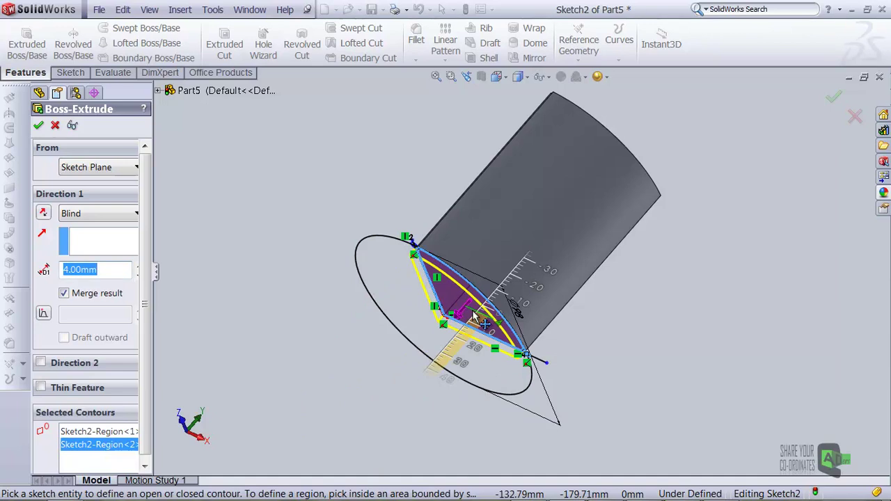
drag(472, 311, 474, 313)
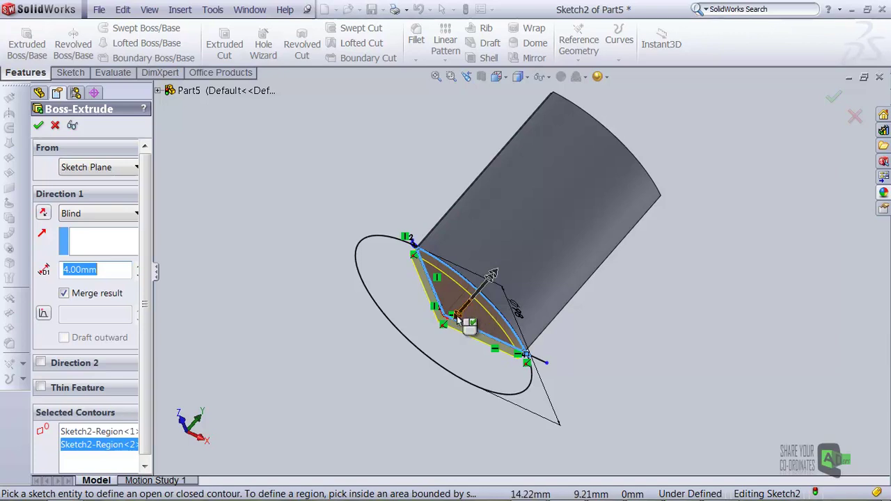
click(493, 276)
drag(457, 318, 523, 266)
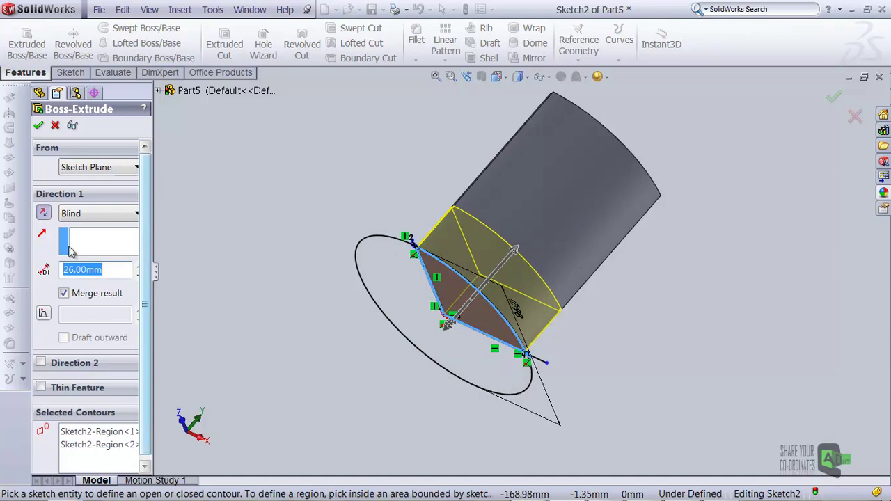
text(1)
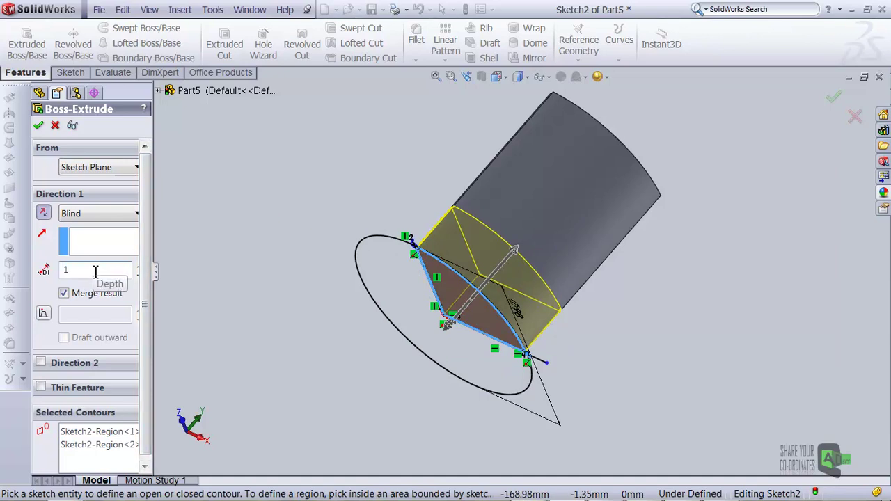
key(Return)
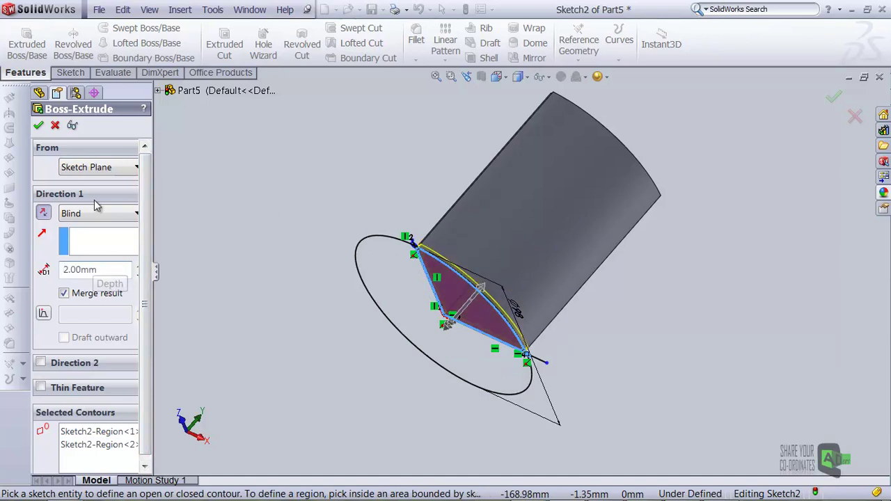
click(38, 125)
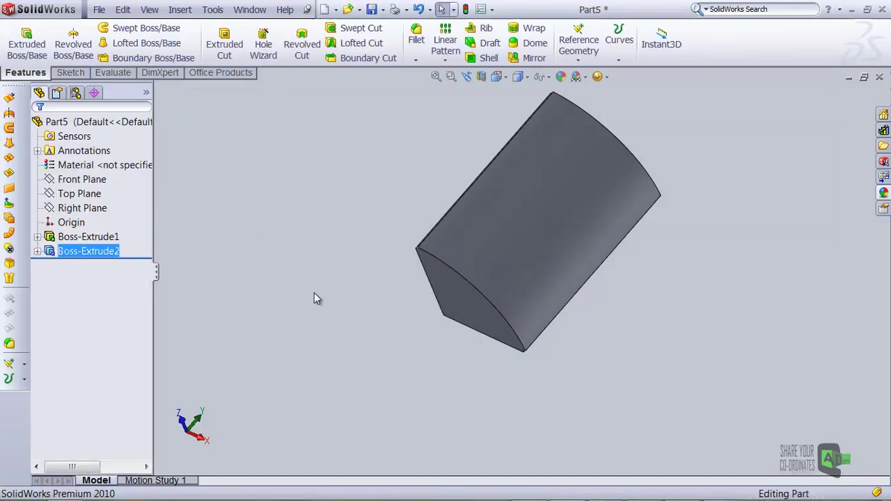
Save the finished compartment as Part5.SLDPRT in the New folder directory.
middle_drag(316, 292, 433, 427)
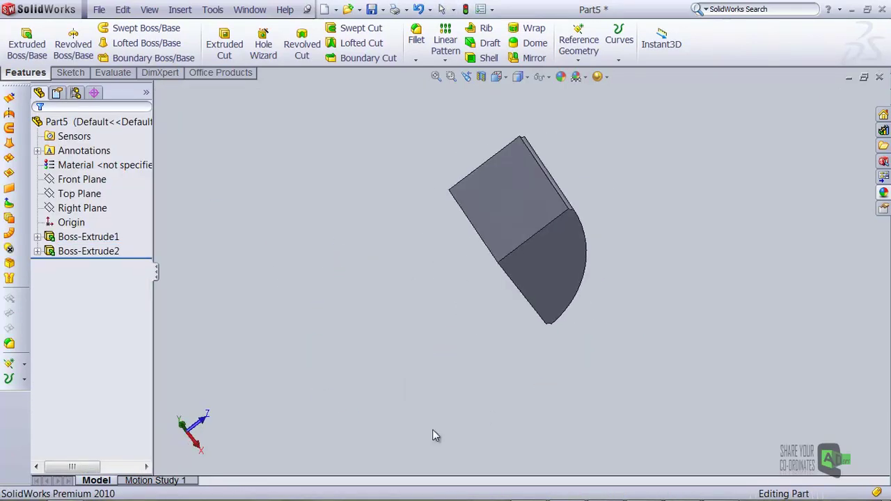
middle_drag(679, 209, 499, 342)
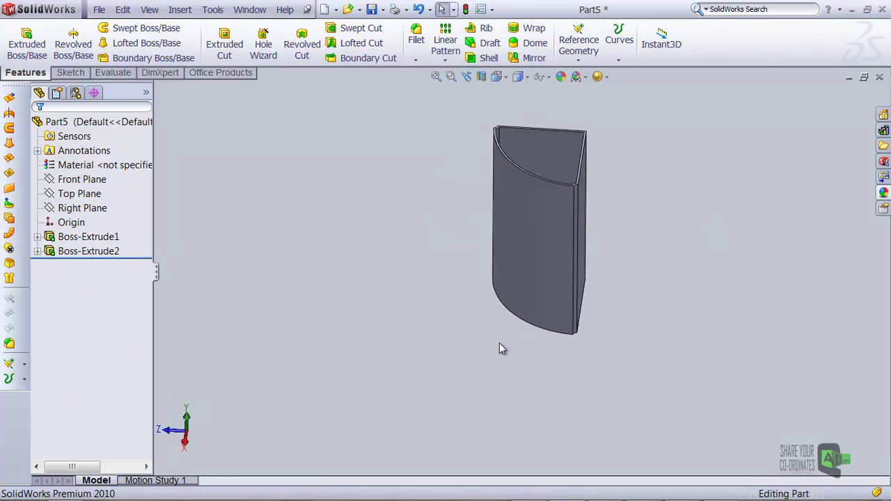
key(ctrl+s)
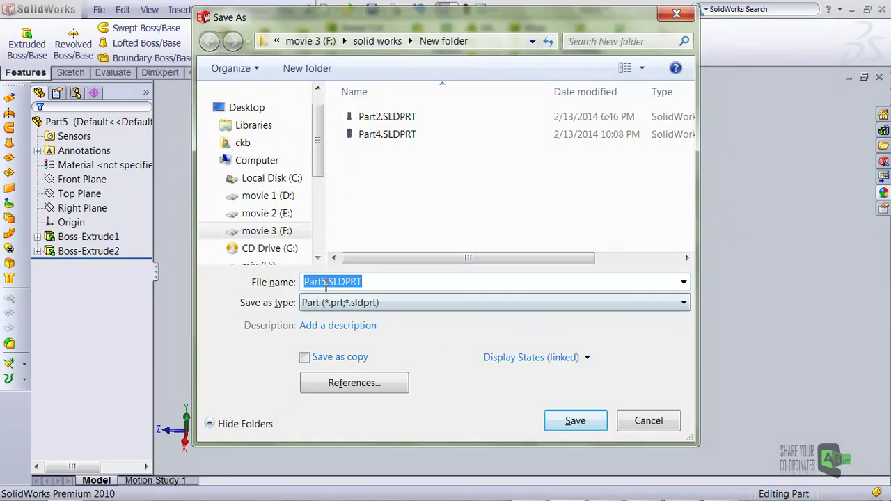
click(571, 422)
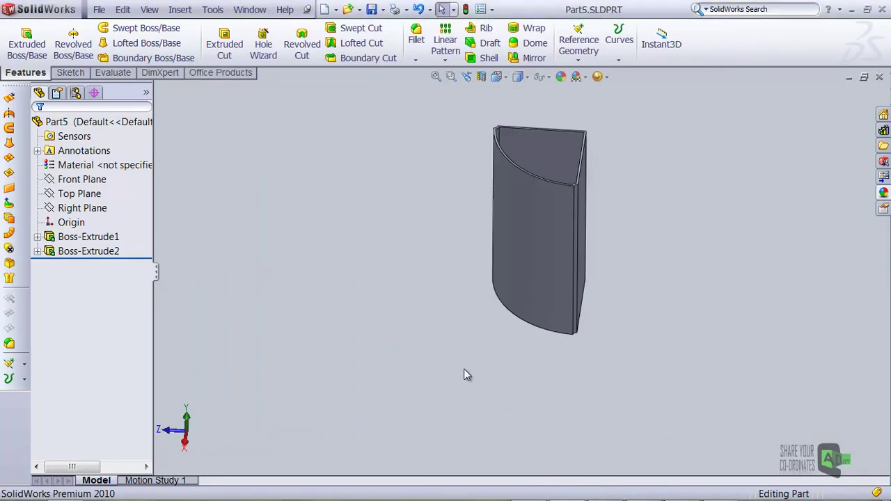
Switch to the file manager, open New folder inside solid works, and show its files as large icons.
mouse_move(159, 487)
click(64, 487)
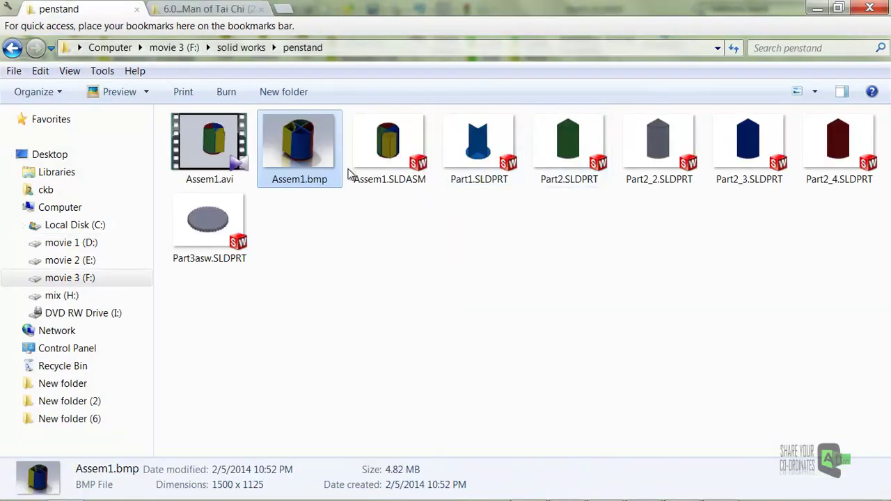
click(240, 47)
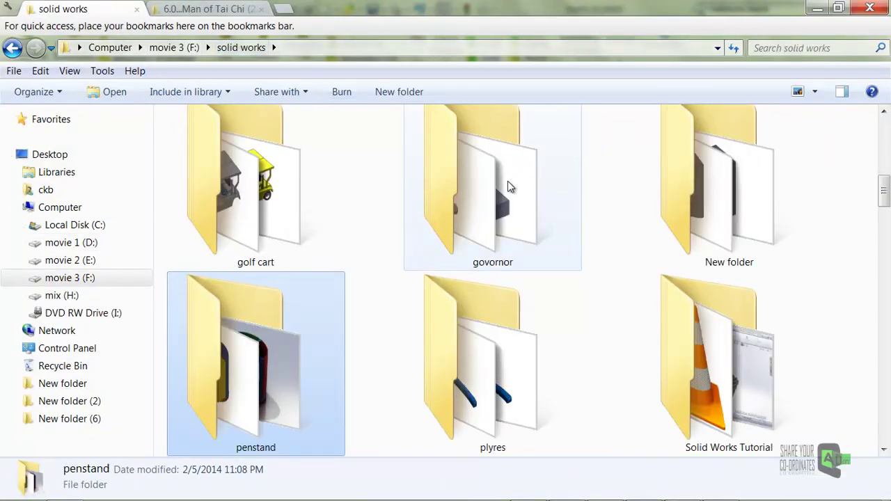
double_click(703, 196)
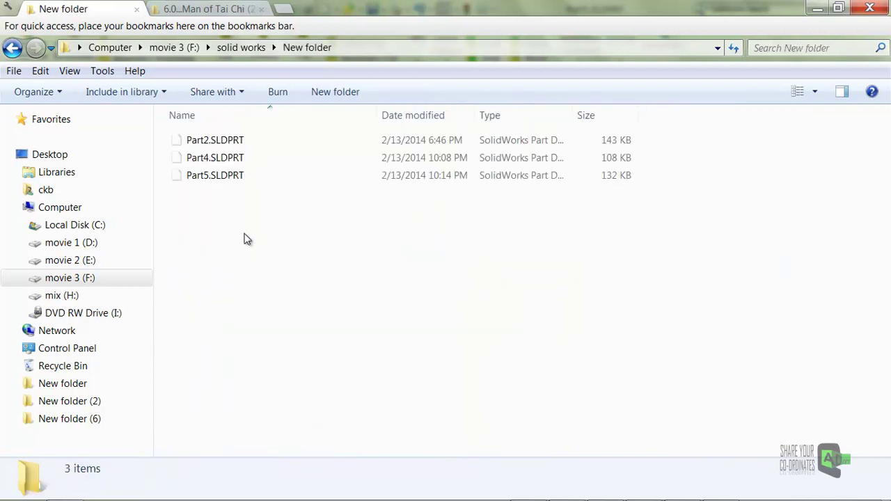
click(815, 91)
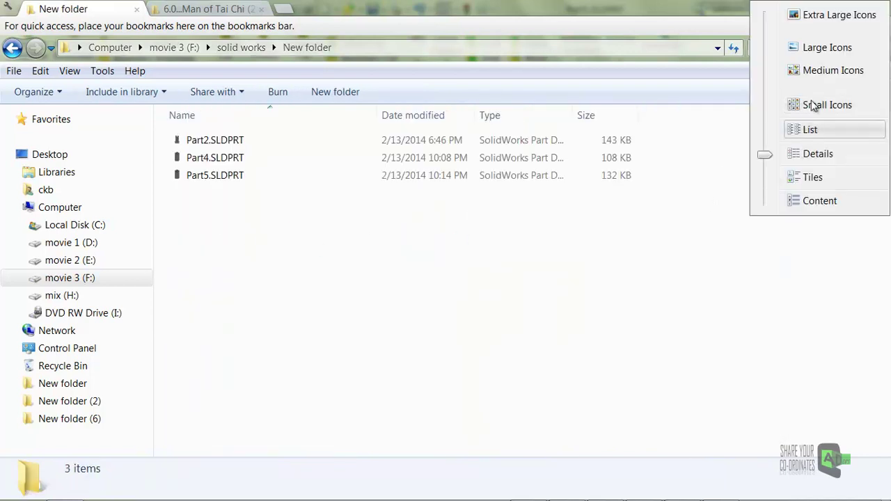
click(818, 45)
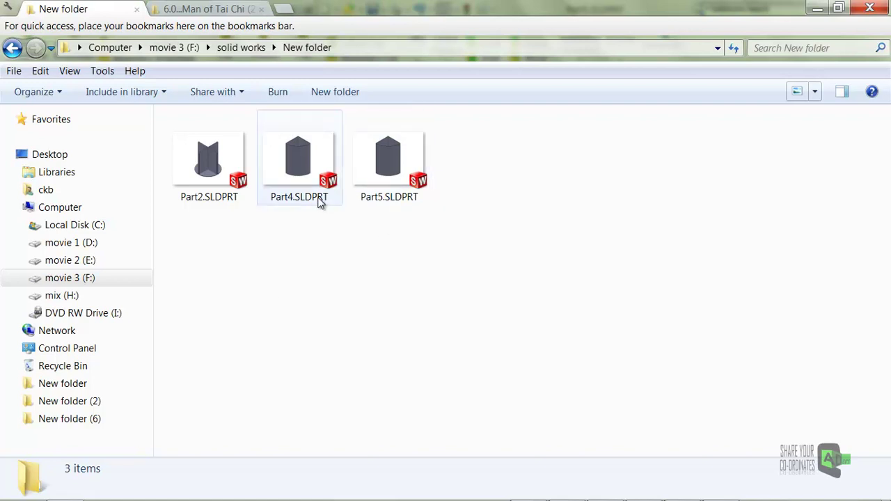
Duplicate Part5.SLDPRT in the same folder as Part5_2, Part5_3 and Part5_4, closing the open part in SolidWorks to release the file.
double_click(397, 186)
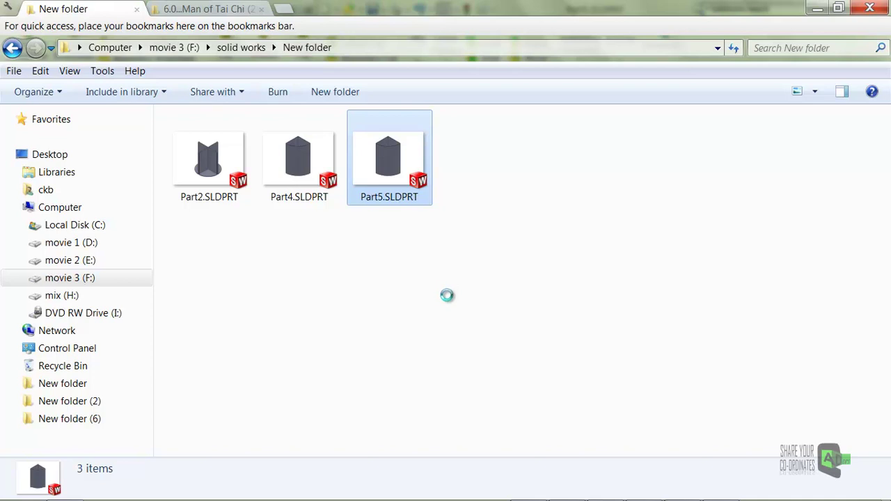
click(481, 220)
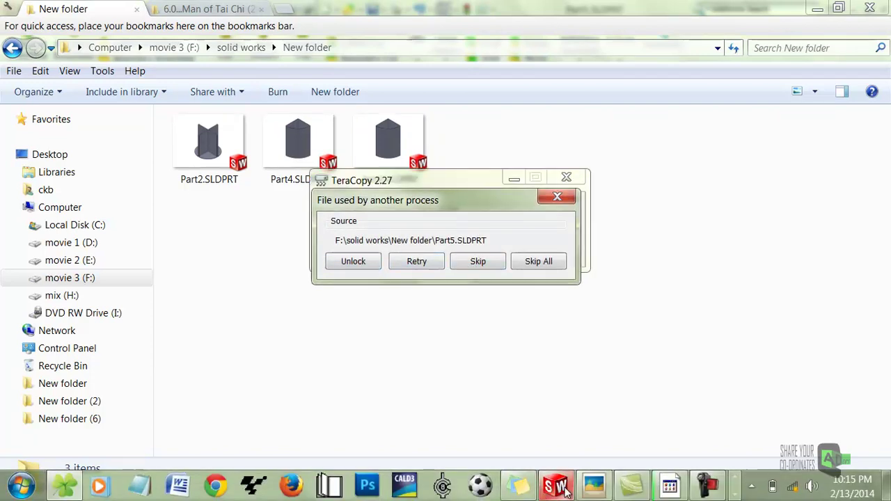
mouse_move(565, 491)
click(645, 356)
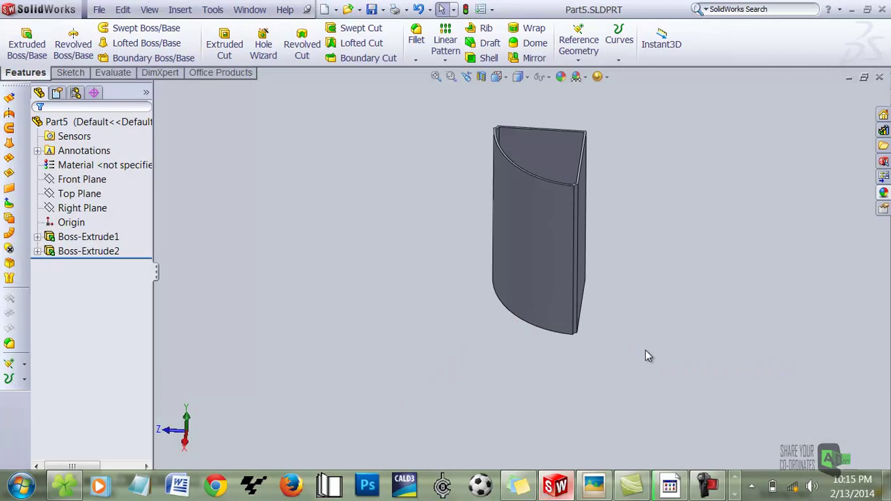
click(879, 77)
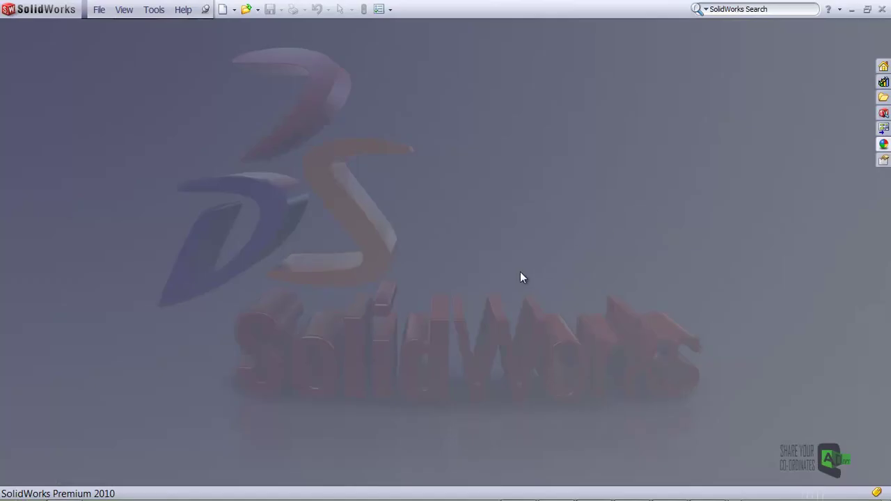
click(852, 10)
click(411, 261)
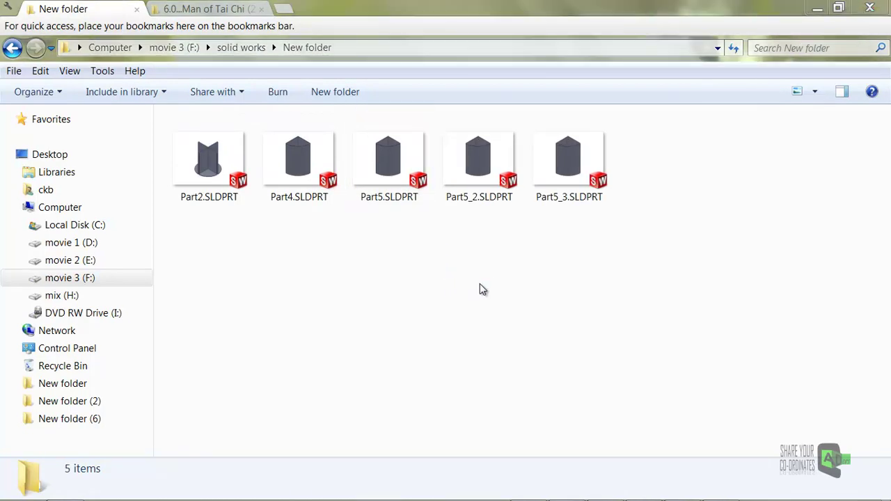
Open Part5.SLDPRT and its copies Part5_2, Part5_3 and Part5_4 together in SolidWorks.
drag(685, 236, 396, 169)
double_click(396, 169)
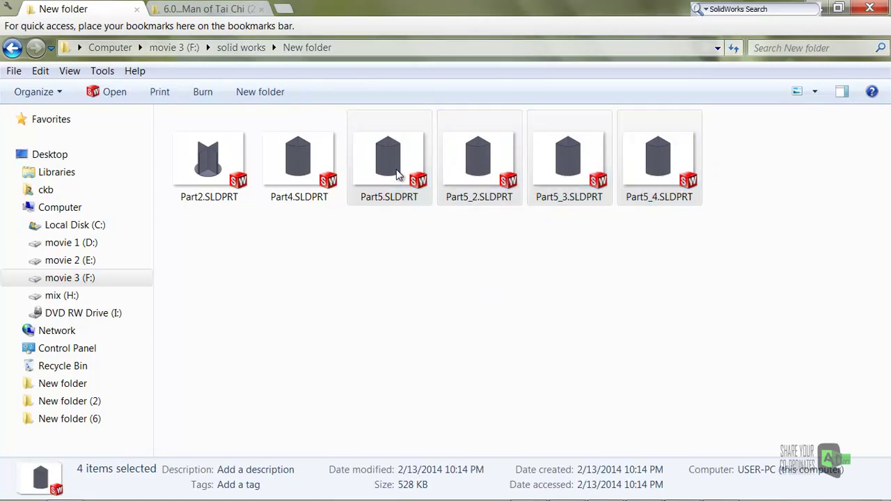
click(458, 292)
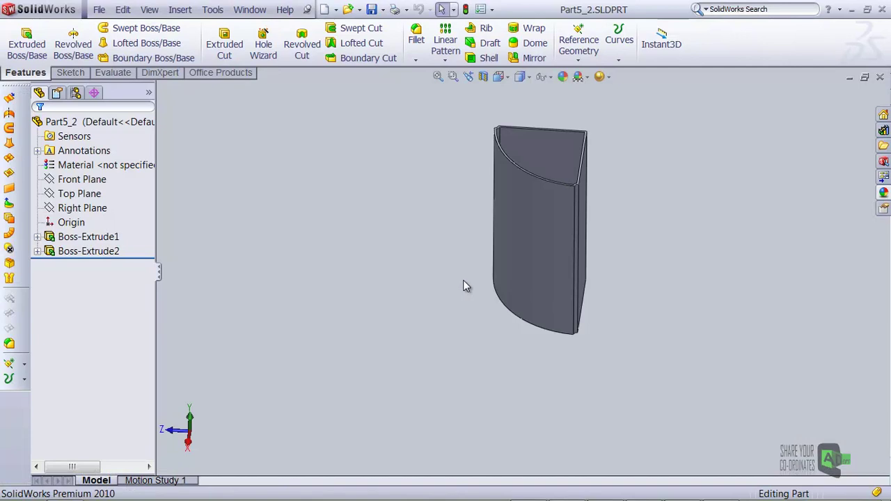
Apply the blue high gloss plastic appearance to the whole Part5_4 part, and close it with its changes saved.
click(884, 193)
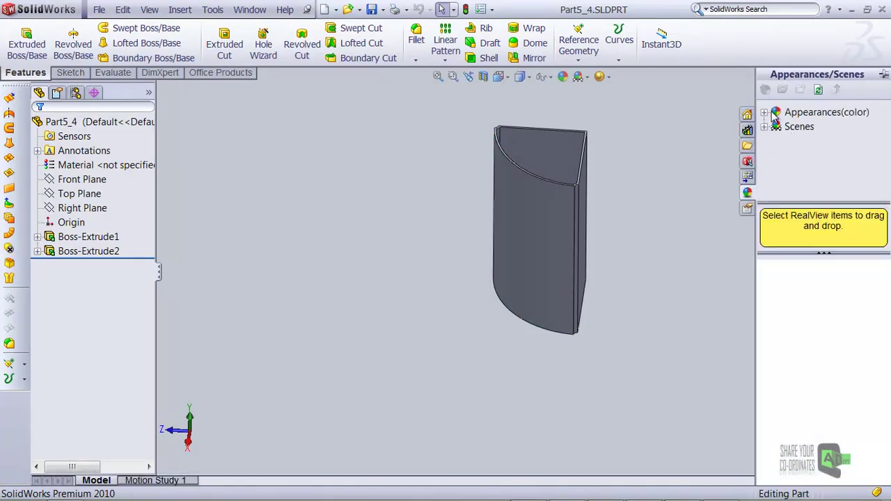
click(767, 114)
click(777, 127)
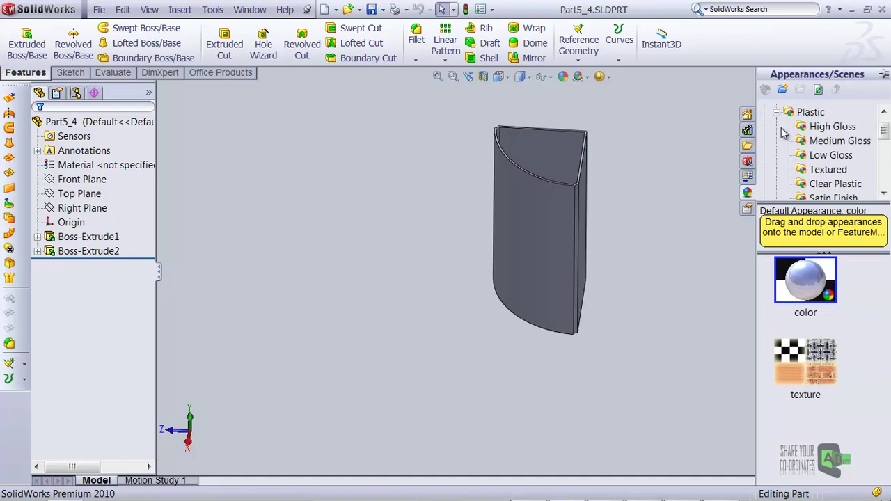
click(835, 127)
drag(885, 292, 886, 386)
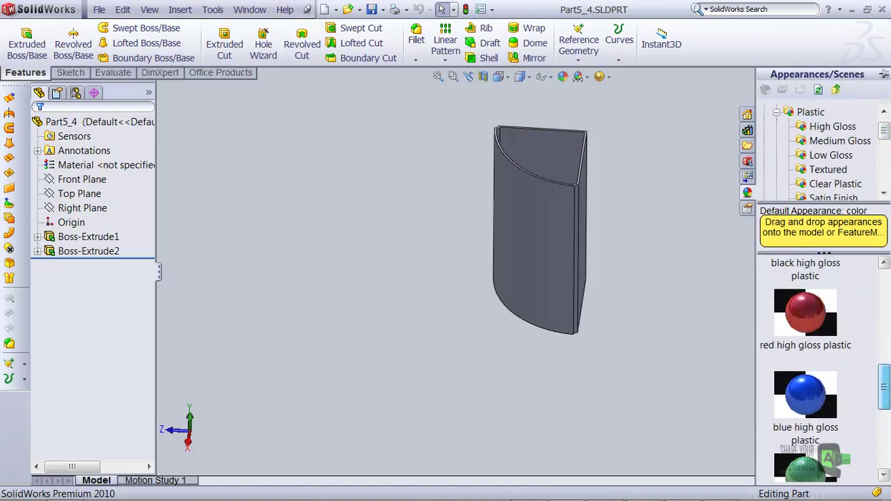
drag(806, 397, 538, 240)
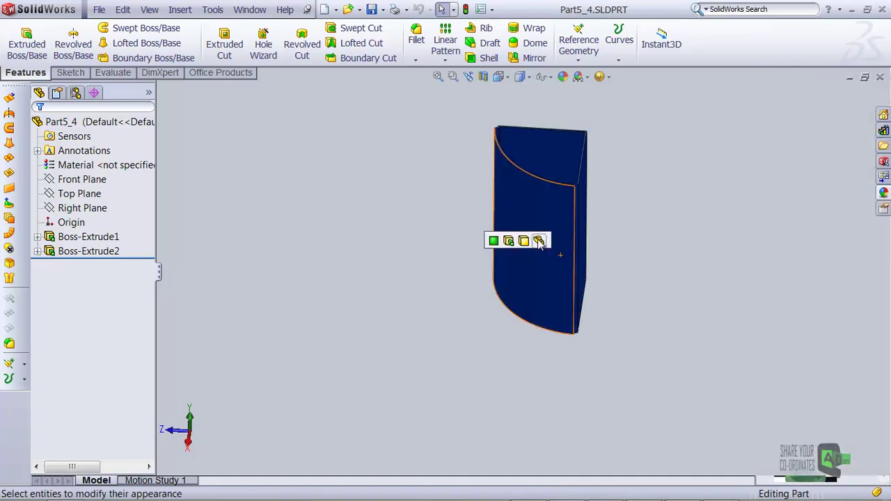
click(880, 77)
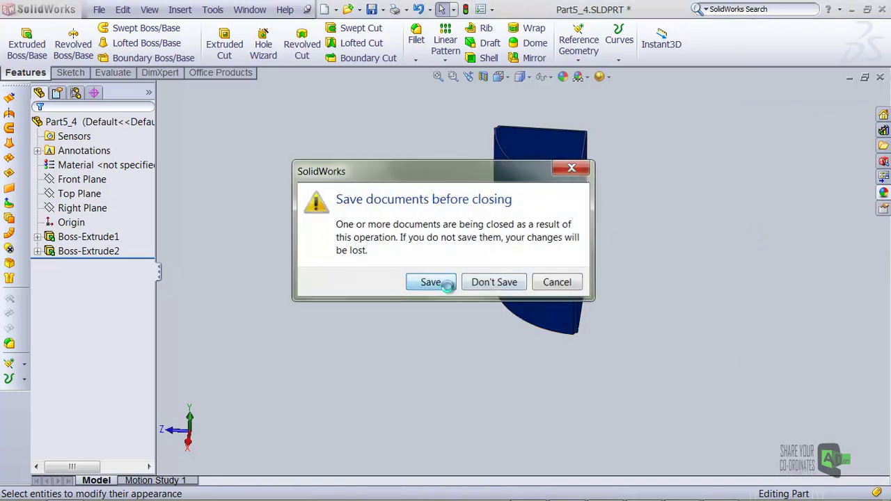
click(428, 280)
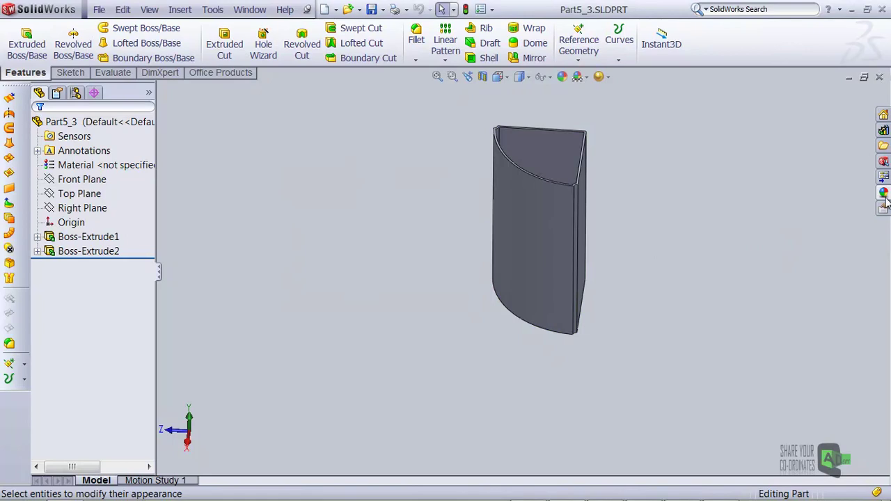
Apply the green high gloss plastic appearance to the whole Part5_3 part and close the document.
click(883, 194)
drag(805, 456, 569, 238)
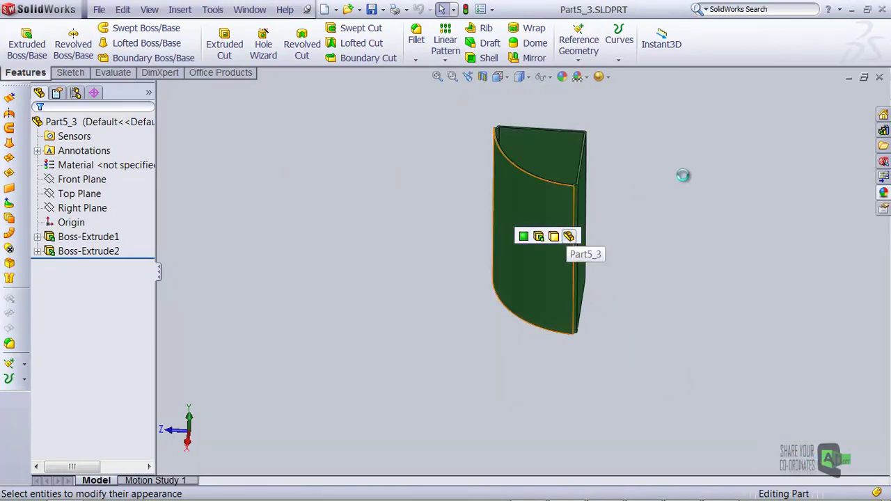
click(879, 77)
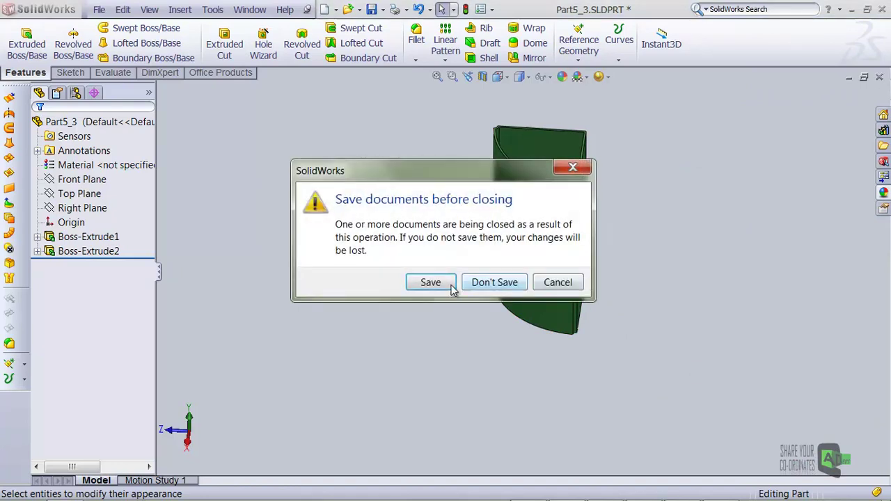
click(494, 282)
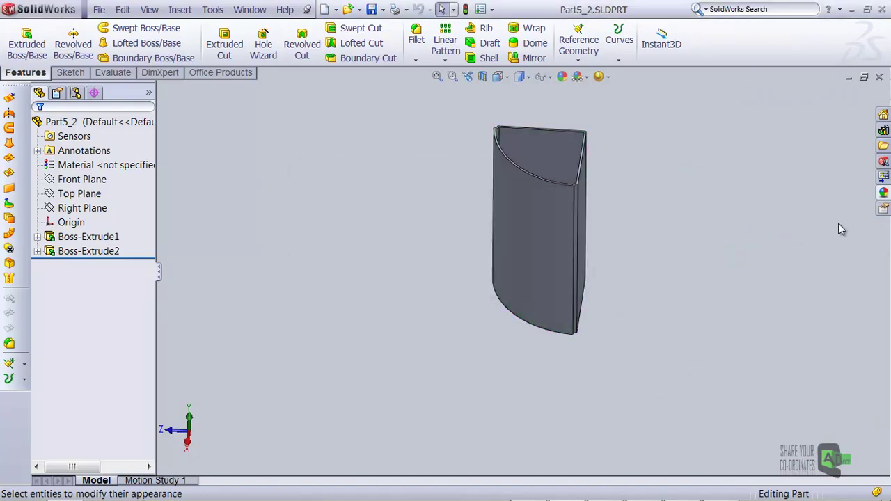
Apply the yellow high gloss plastic appearance to the whole Part5_2 part and close the document.
click(884, 193)
scroll(811, 299, down, 3)
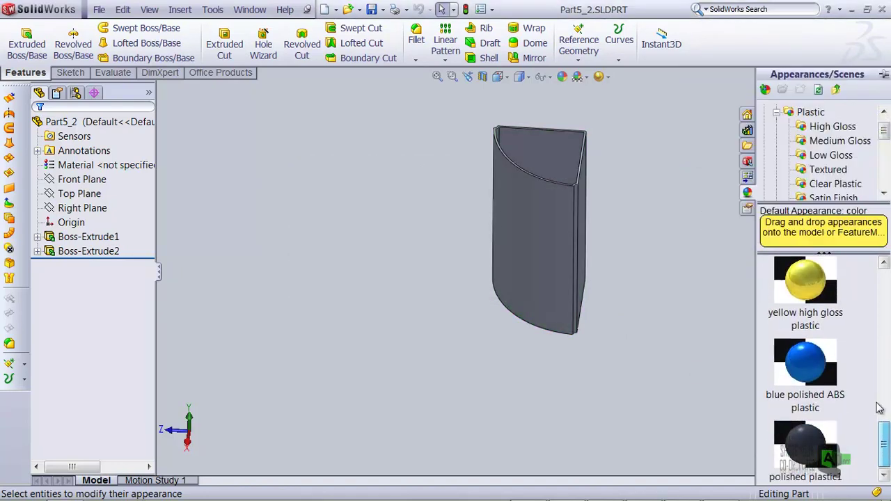
drag(811, 300, 519, 257)
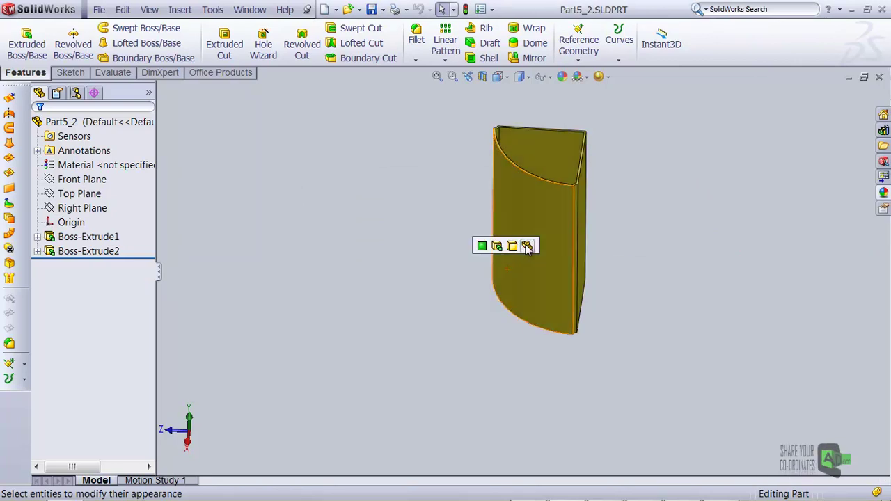
click(879, 77)
click(494, 282)
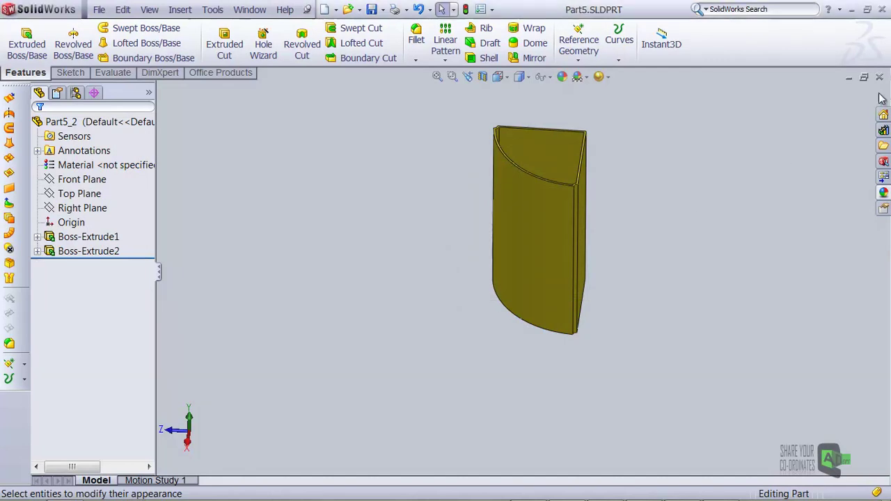
Apply a blue plastic appearance to the whole Part5 part, and close it with its changes saved.
click(883, 193)
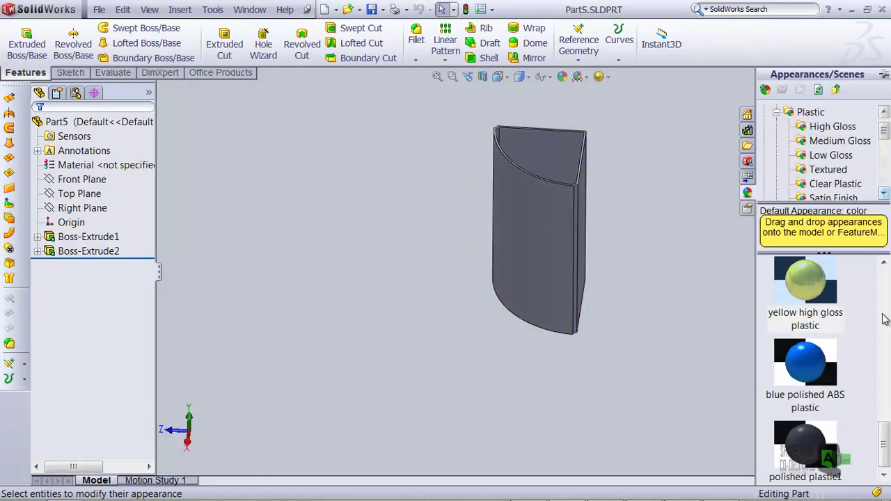
drag(816, 366, 533, 236)
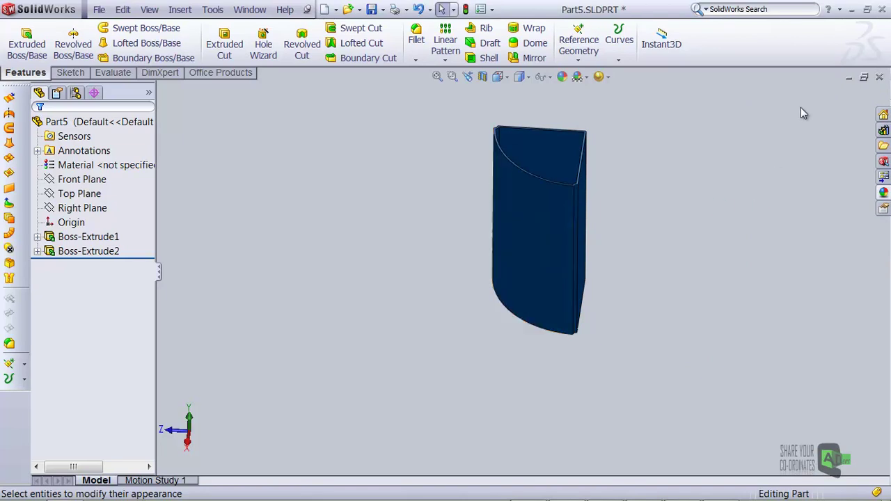
click(880, 78)
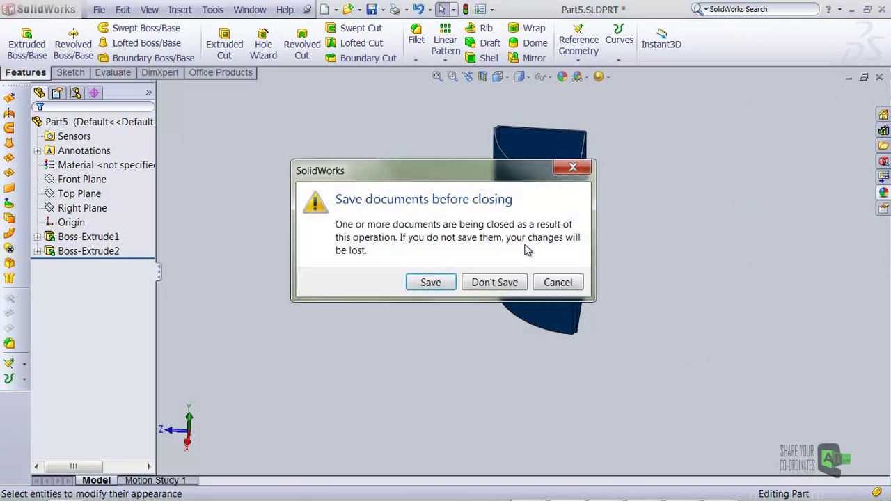
click(429, 281)
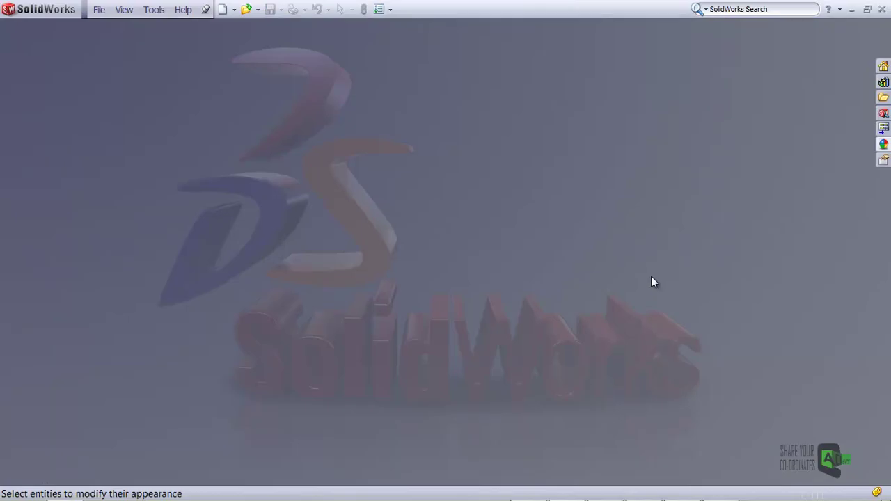
click(720, 494)
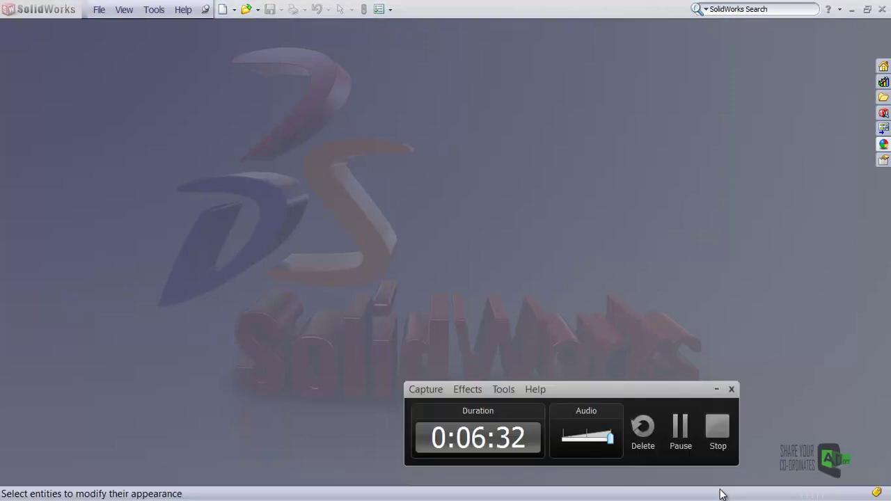
click(717, 427)
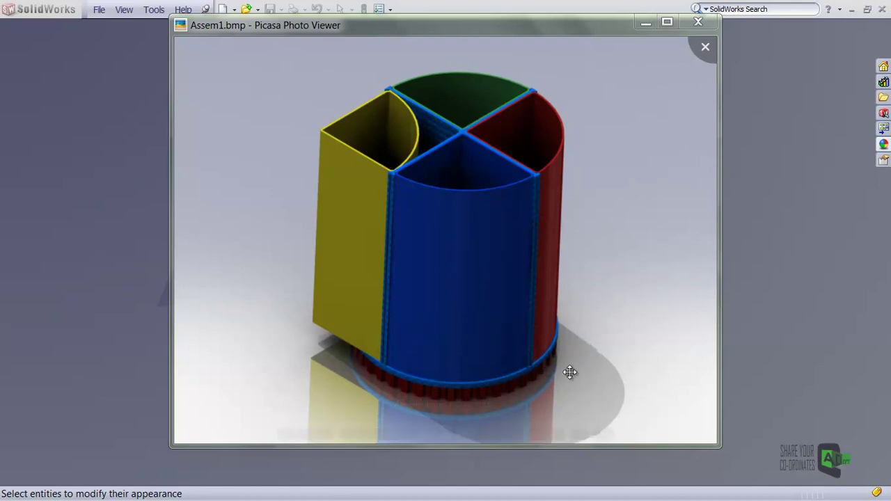
click(587, 3)
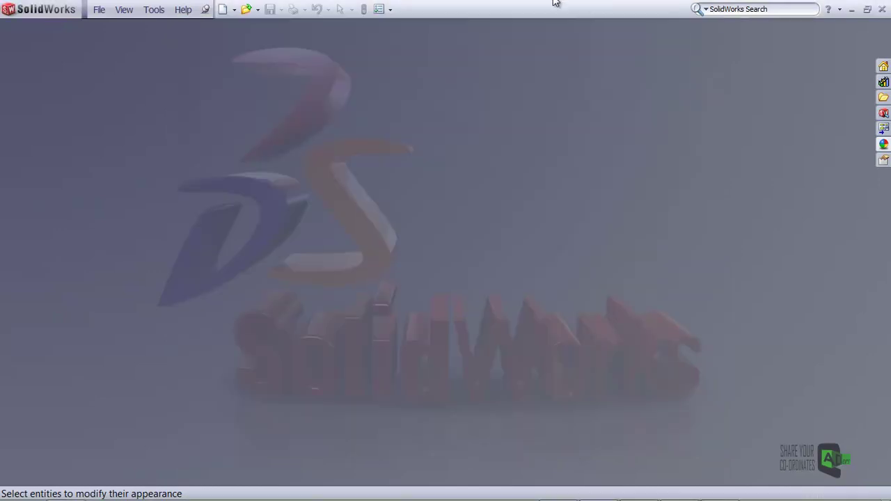
Create a new part and sketch a circle of 52 mm radius centred on the origin on the Top Plane.
click(223, 10)
click(485, 386)
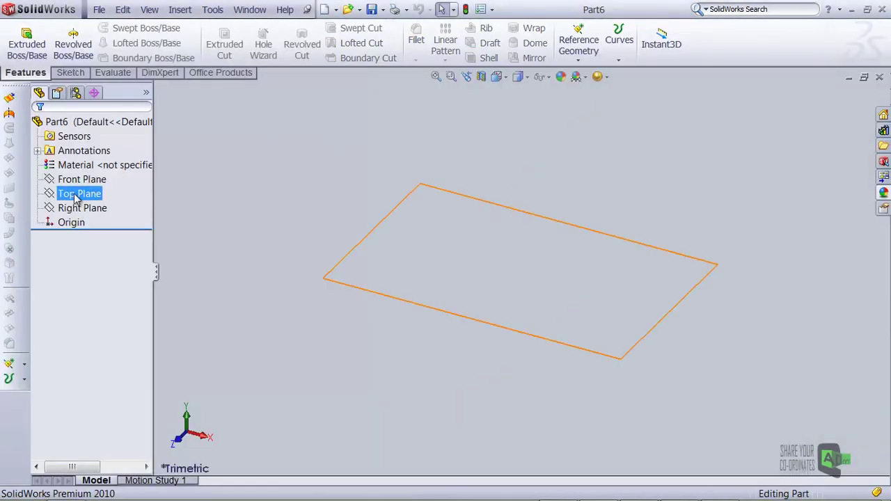
click(79, 193)
click(82, 176)
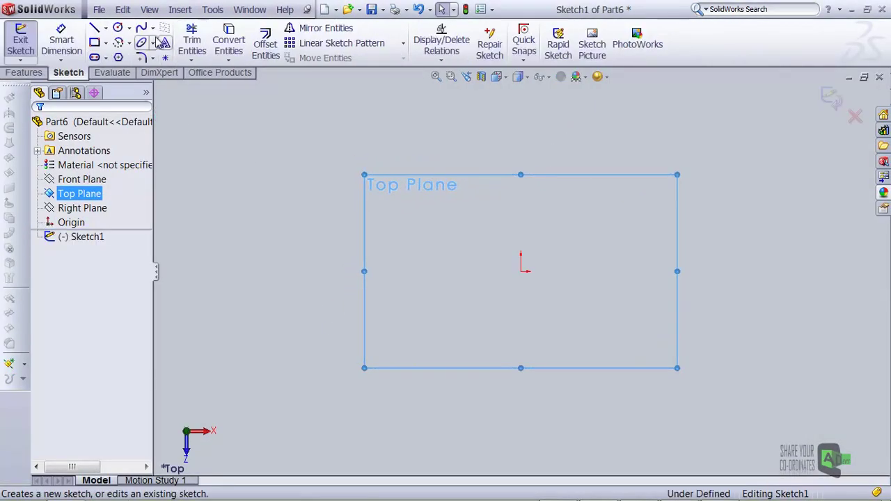
click(118, 28)
click(521, 271)
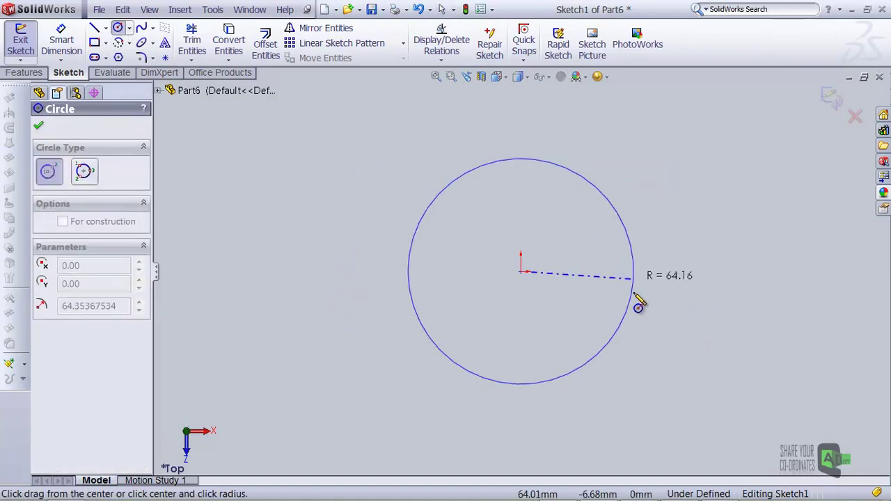
click(632, 315)
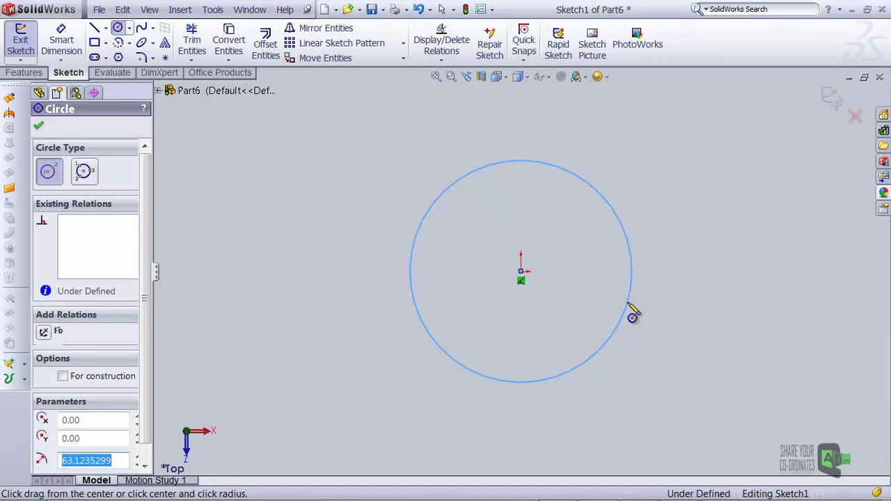
text(52)
key(Return)
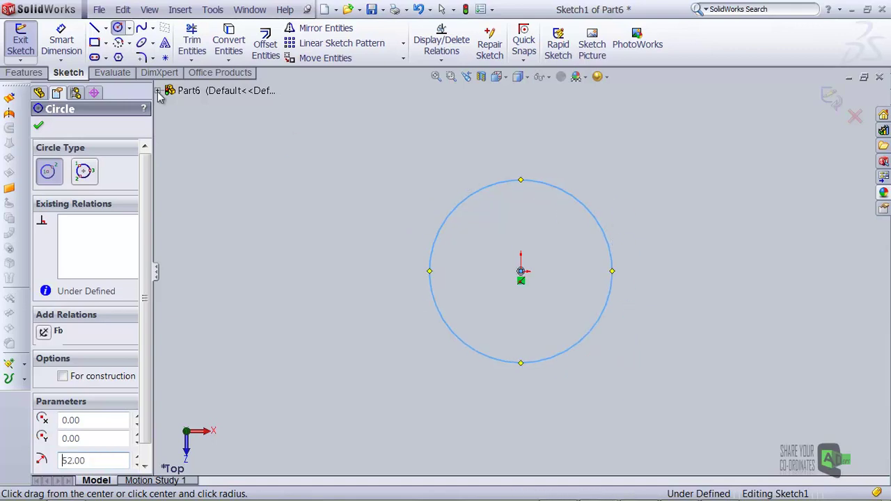
Extrude the circle 8 mm upward into a solid disc.
click(23, 72)
click(26, 44)
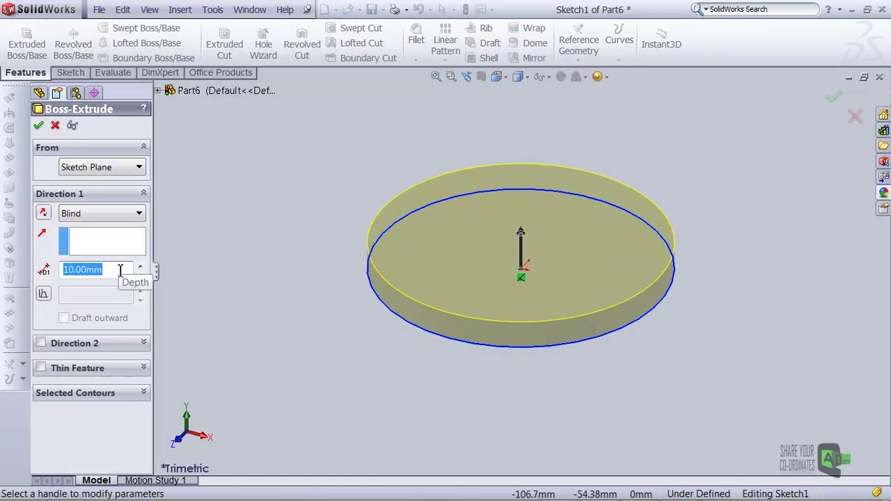
text(8)
key(Return)
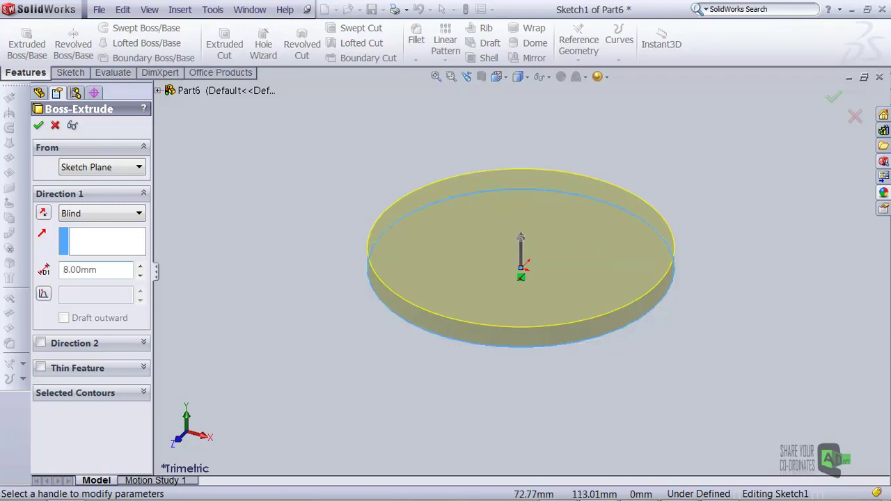
click(833, 97)
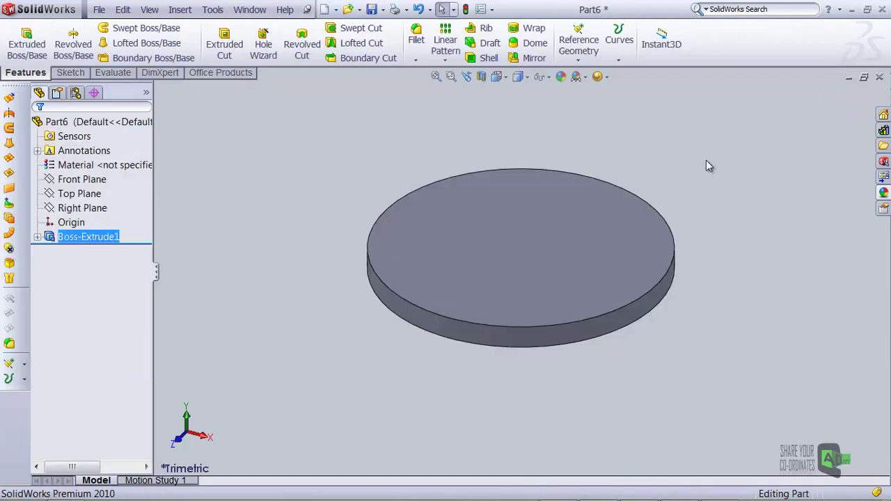
Sketch a circle of 2 mm radius on the disc's top face, centred on the rim at X 0, Y -52.
right_click(595, 268)
click(603, 160)
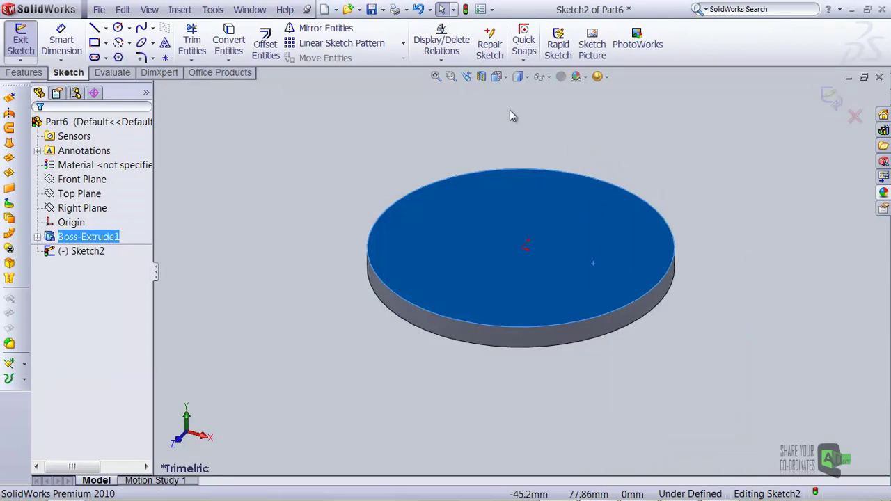
click(497, 77)
click(564, 124)
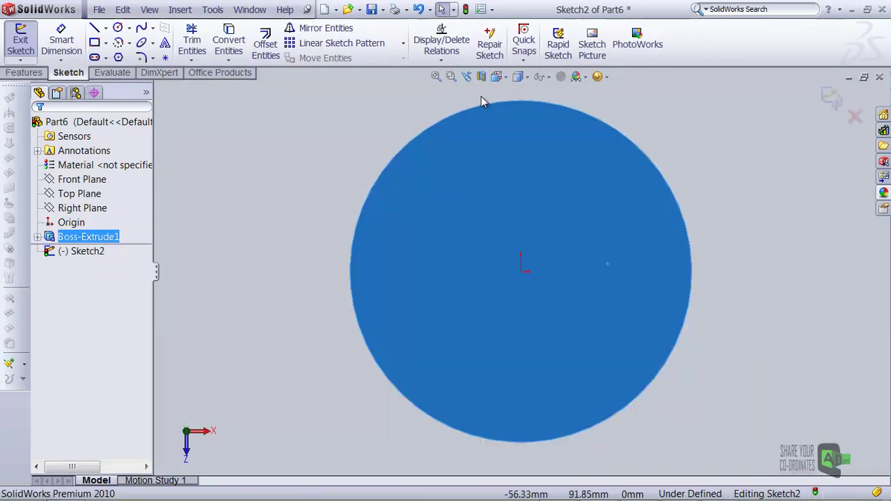
click(118, 29)
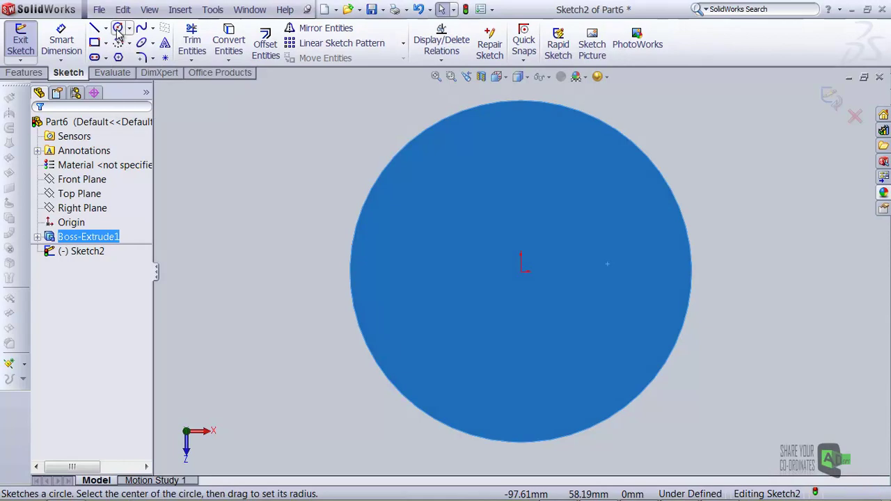
click(521, 442)
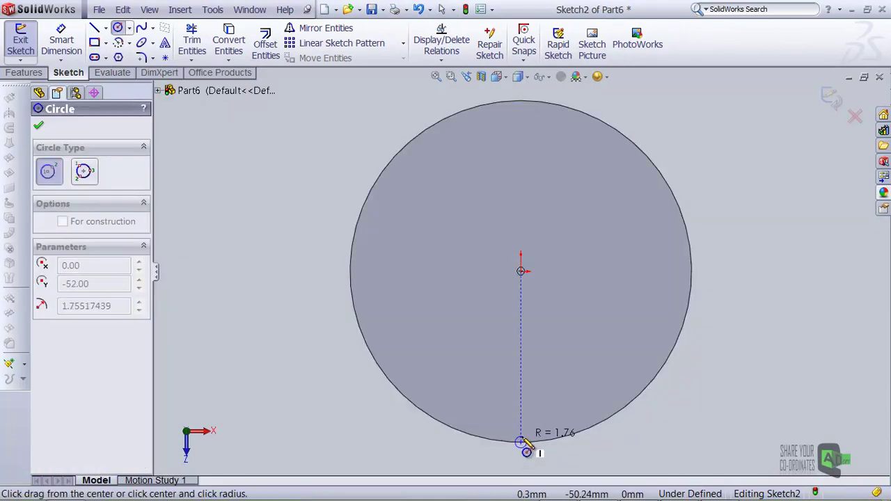
click(526, 443)
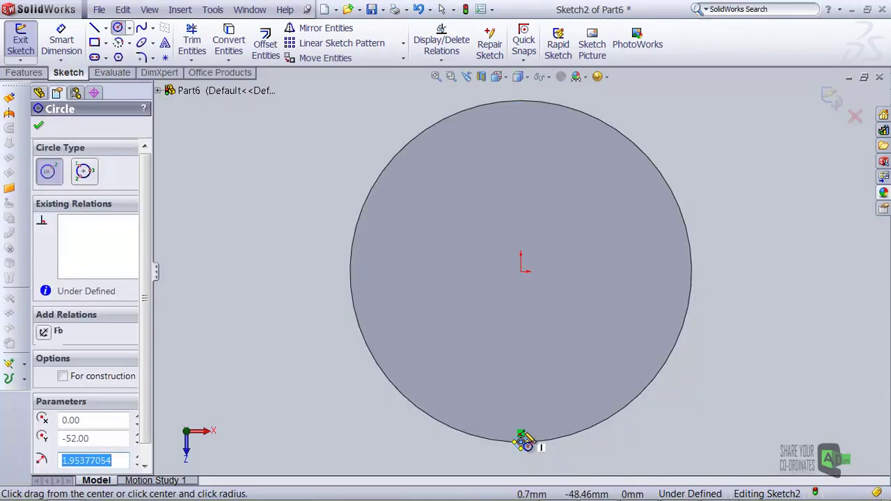
text(2)
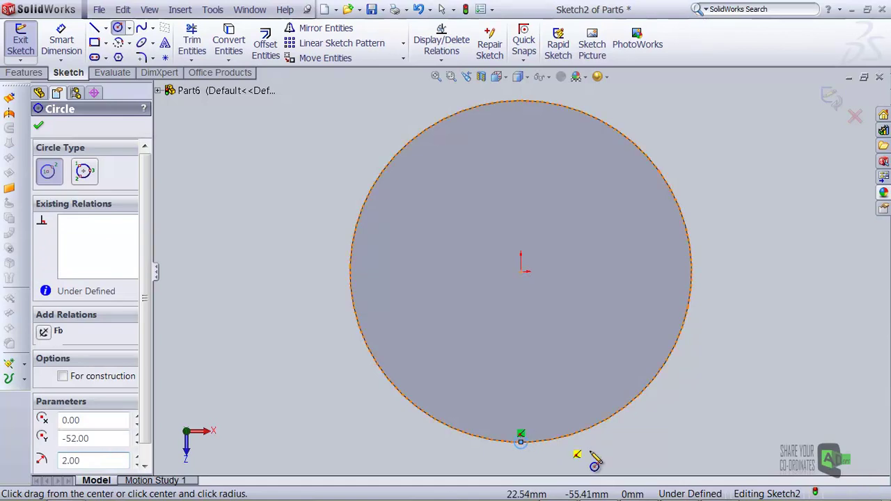
Cut the small rim circle through the disc with a blind Extruded Cut 21 mm deep.
click(24, 75)
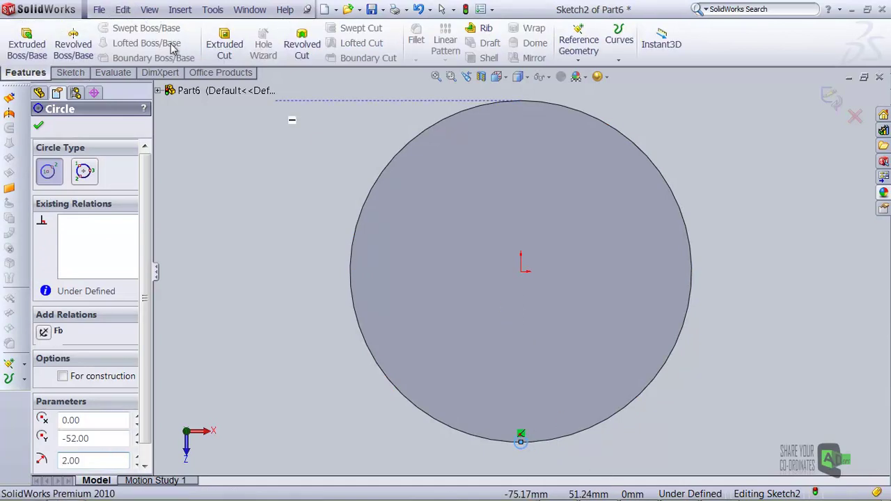
click(224, 43)
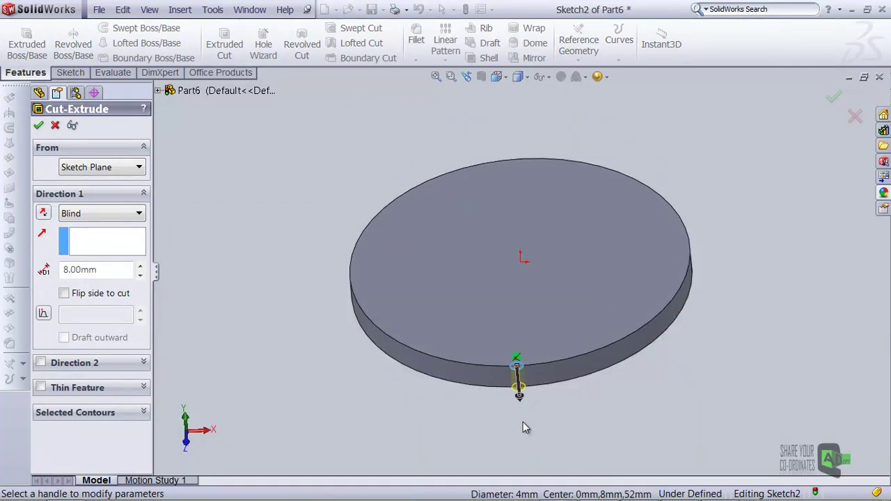
drag(532, 405, 522, 428)
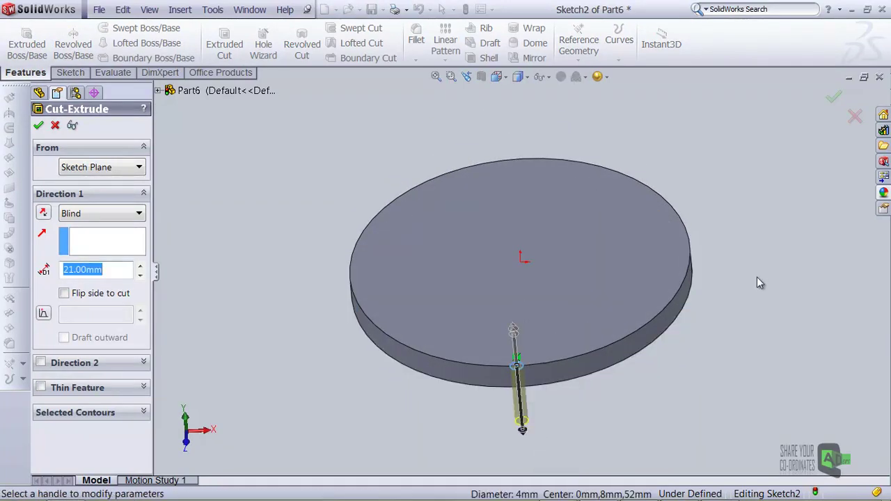
click(833, 97)
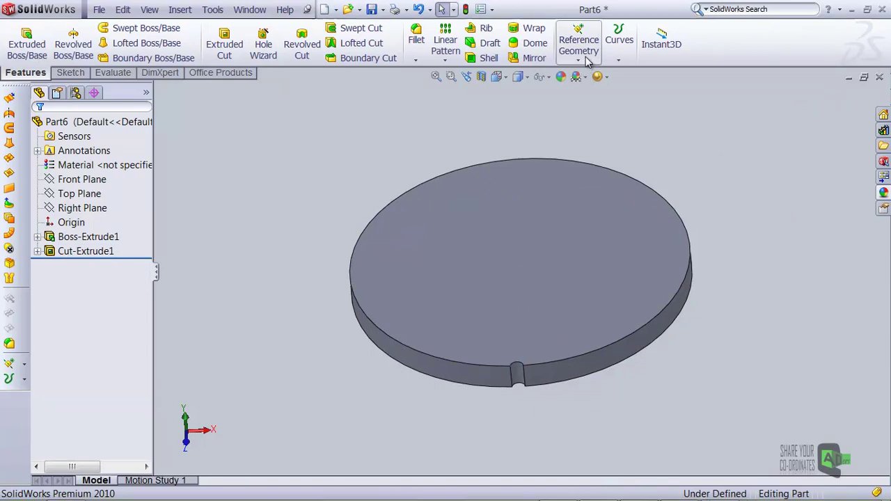
Pattern the notch cut circularly about the disc's top edge with 50 equally spaced instances over 360 degrees.
click(445, 60)
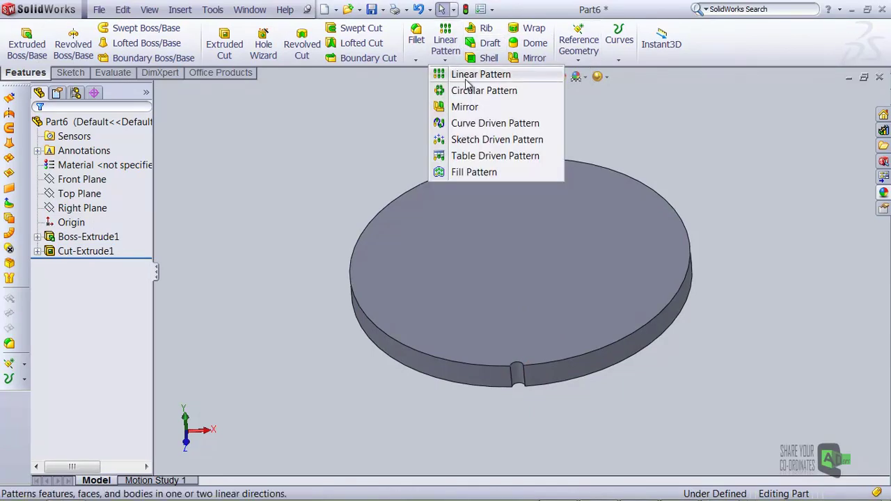
click(453, 89)
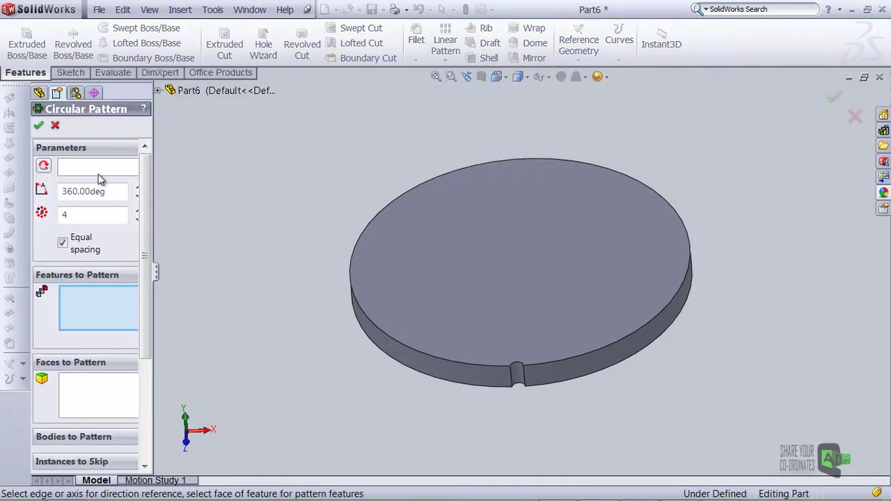
click(99, 171)
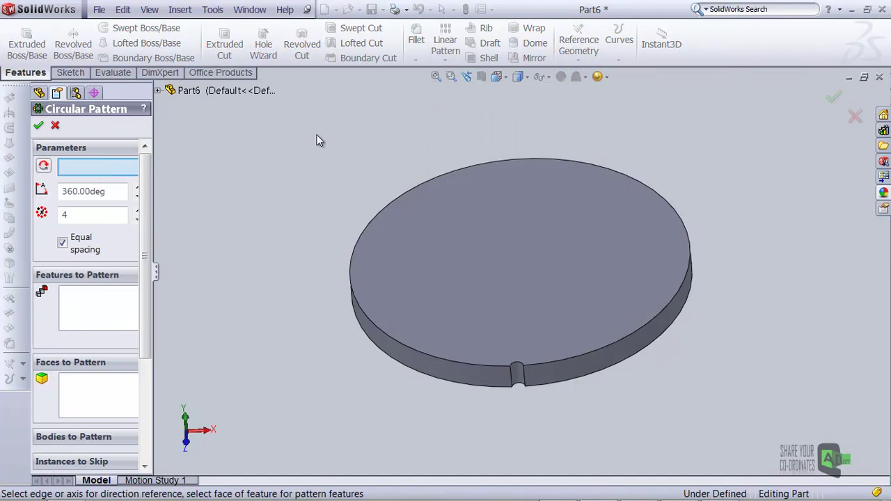
click(674, 303)
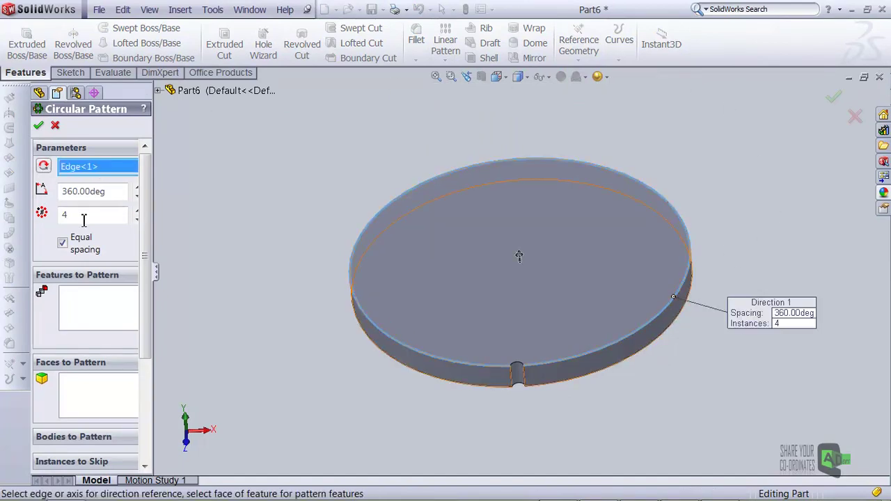
text(20)
click(128, 307)
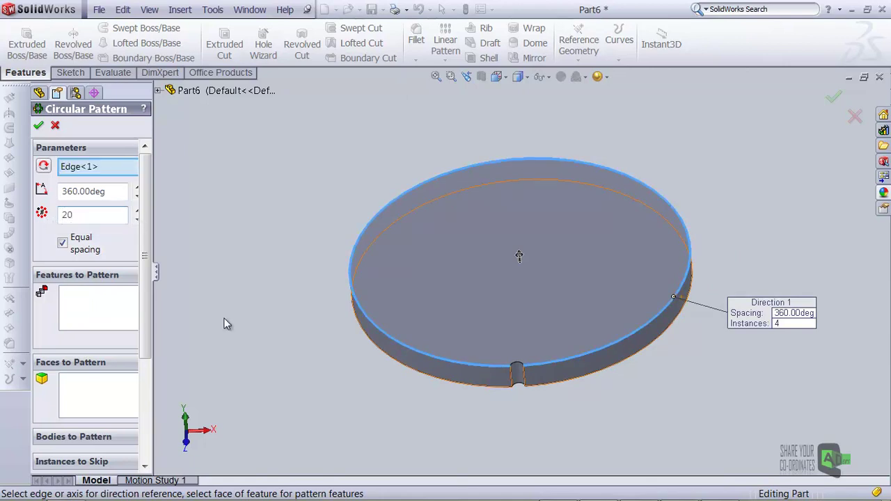
click(88, 315)
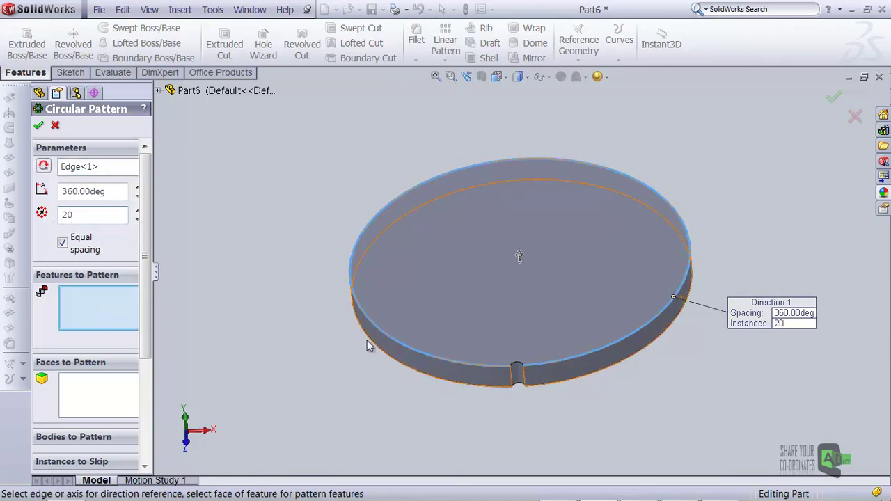
click(516, 370)
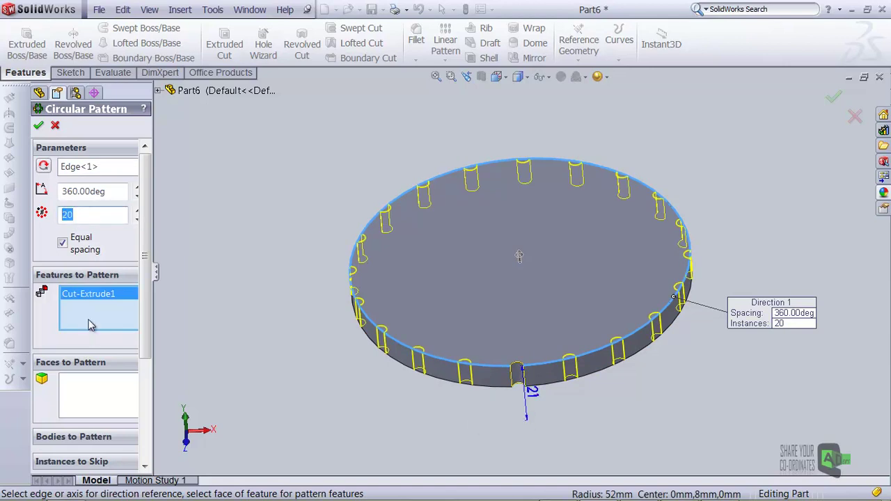
text(50)
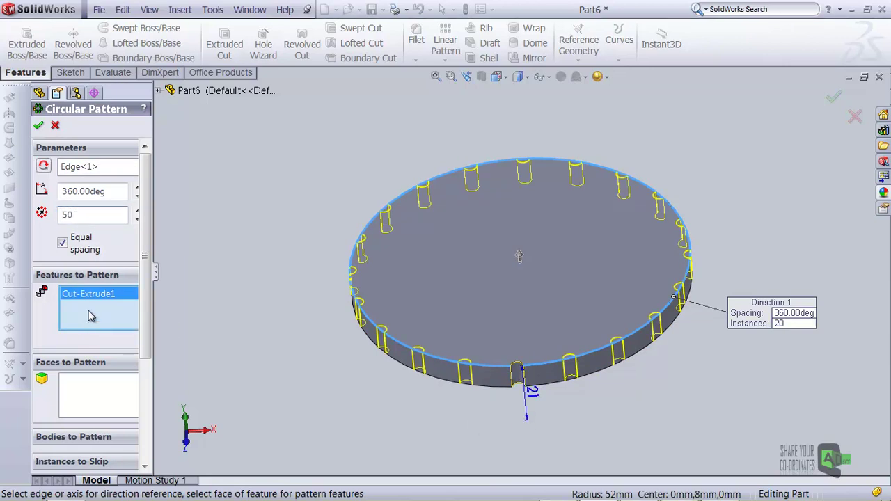
click(119, 196)
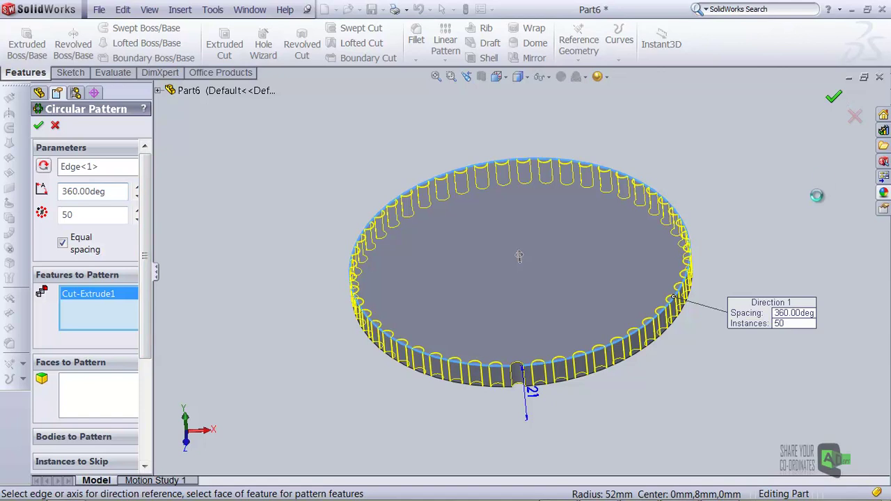
click(752, 295)
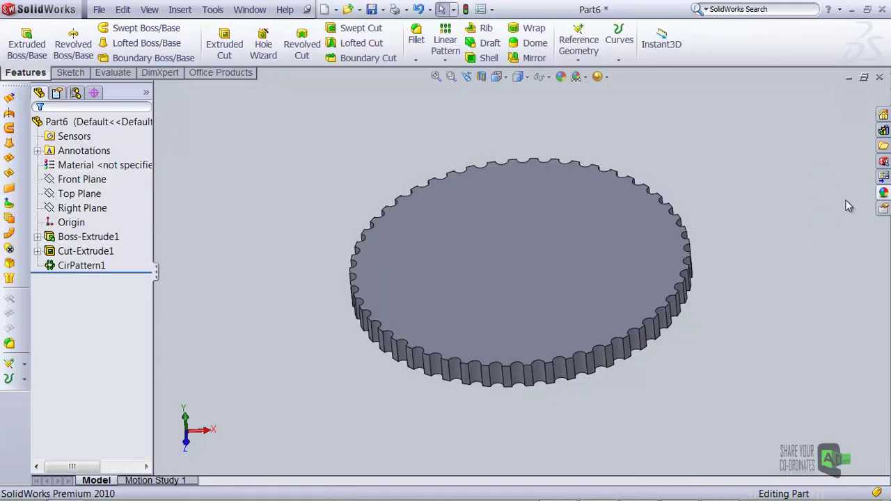
Apply the yellow low gloss plastic appearance to the notched disc and save the part as Part6.SLDPRT.
click(883, 194)
drag(886, 435, 886, 416)
click(832, 155)
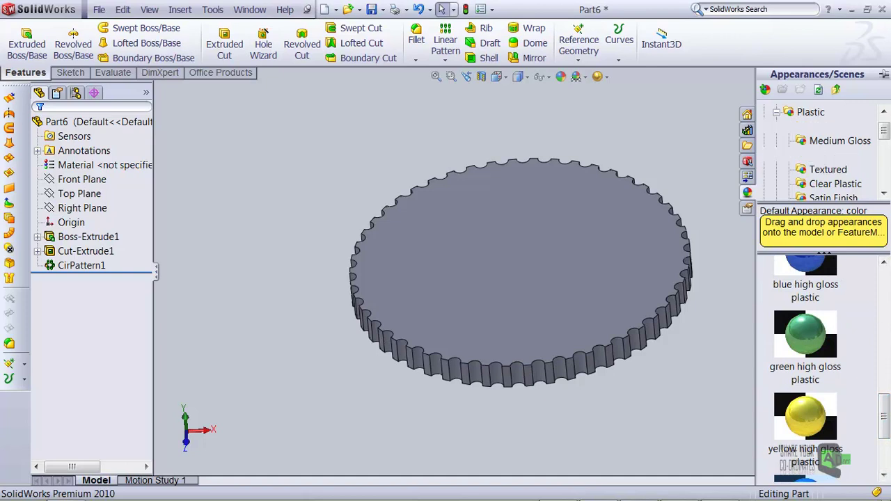
click(889, 393)
drag(889, 394, 886, 449)
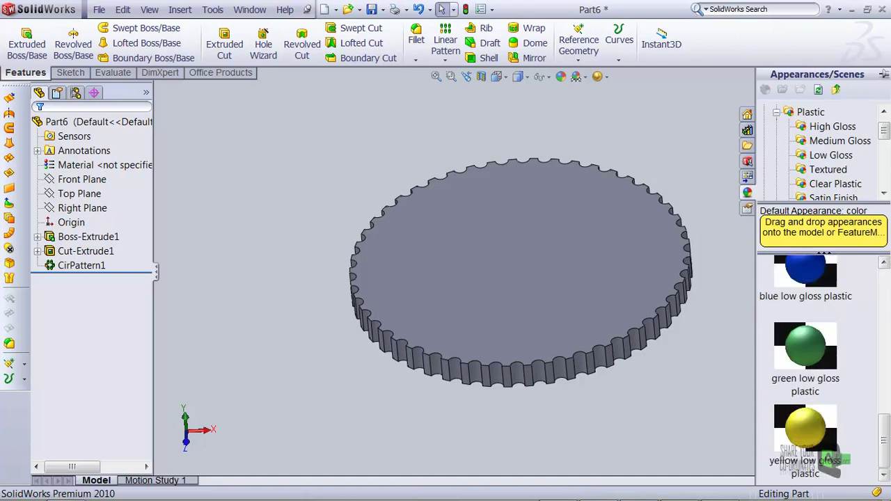
click(888, 354)
click(889, 354)
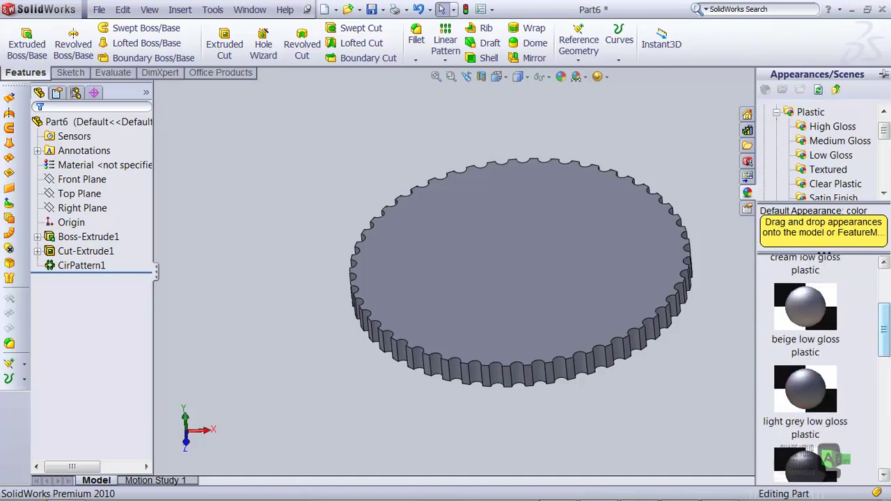
scroll(813, 447, down, 6)
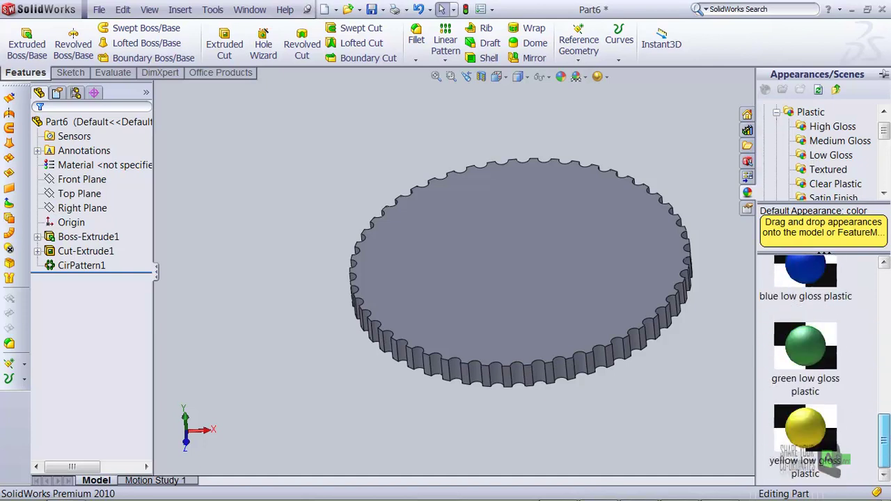
drag(811, 445, 551, 320)
click(555, 323)
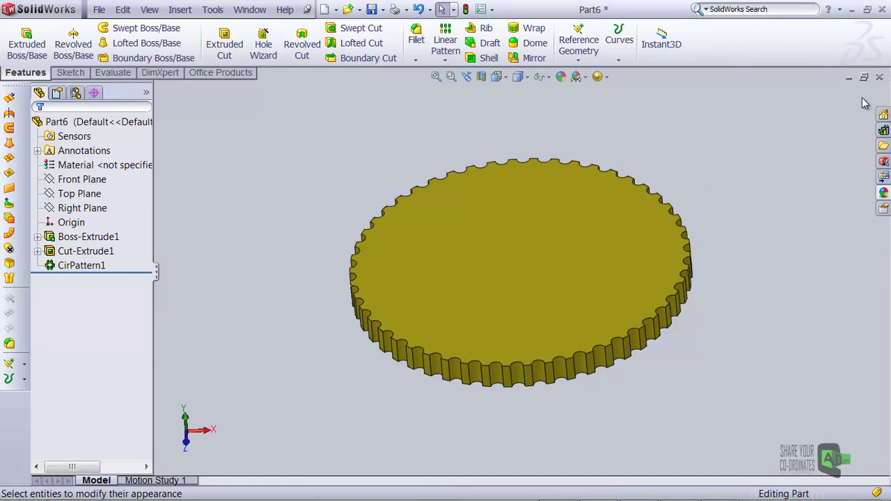
key(ctrl+s)
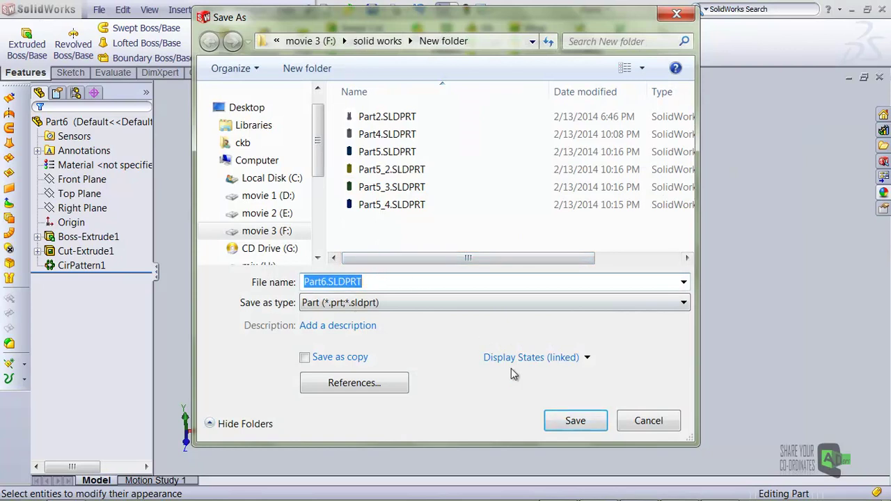
click(576, 421)
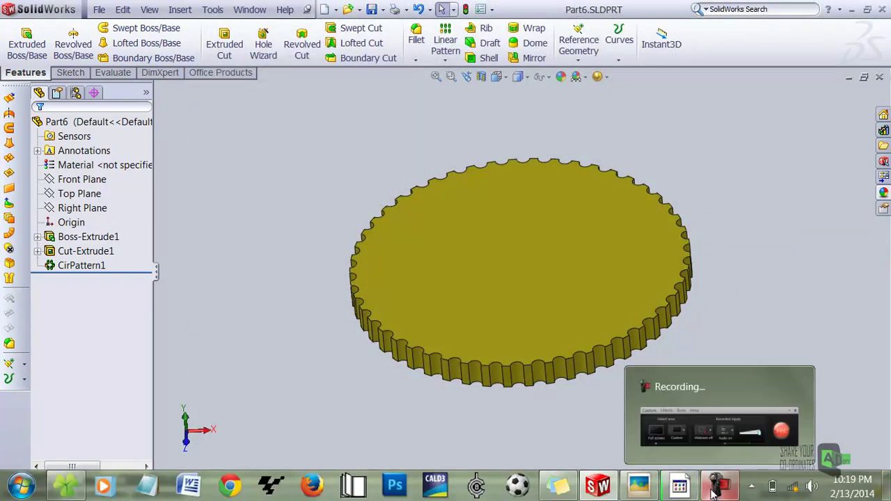
click(714, 491)
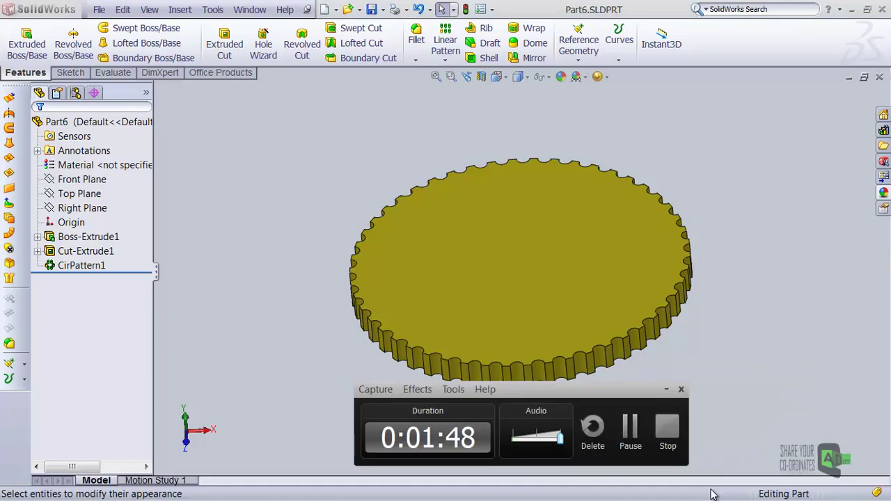
click(668, 428)
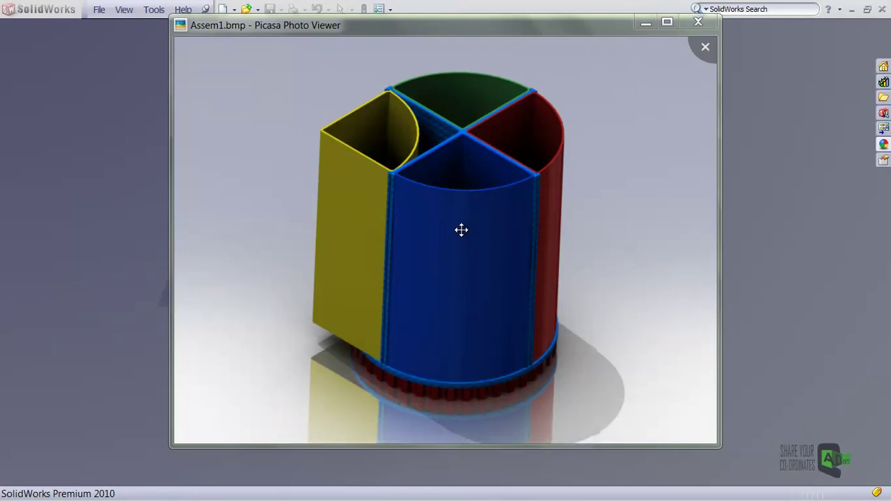
key(Escape)
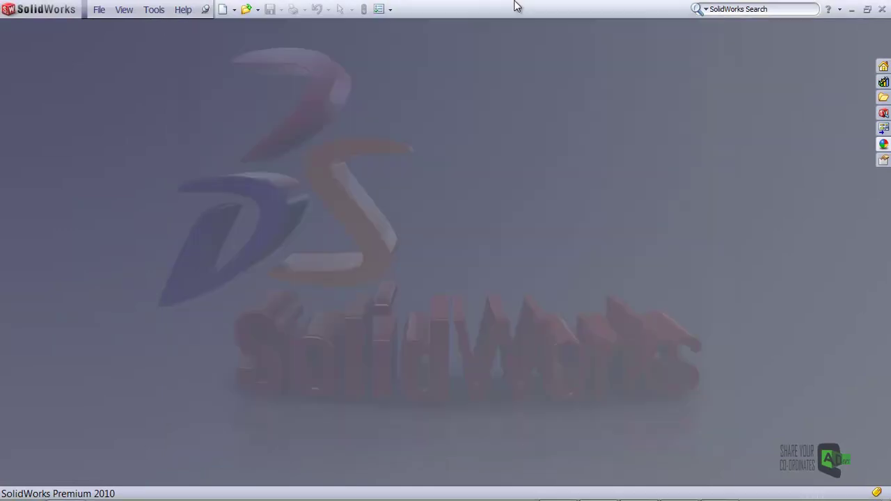
Create a new assembly and place the notched disc, Part6.SLDPRT, in it as the first component.
click(223, 10)
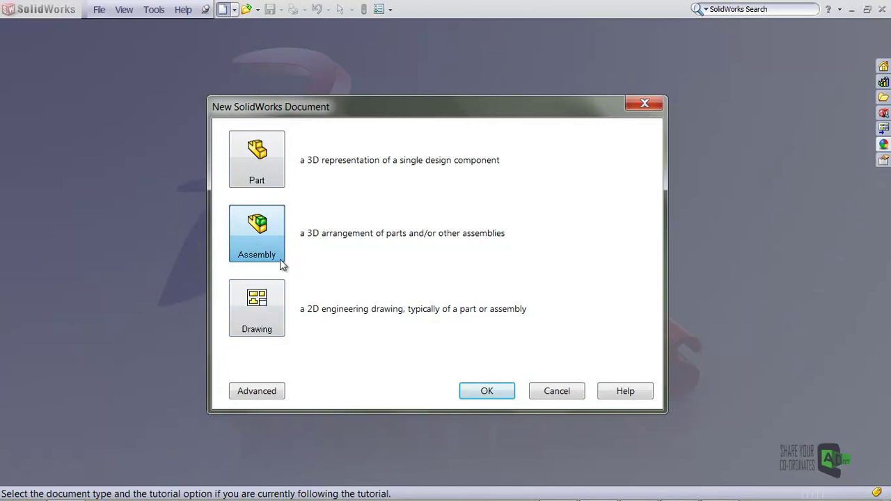
click(487, 391)
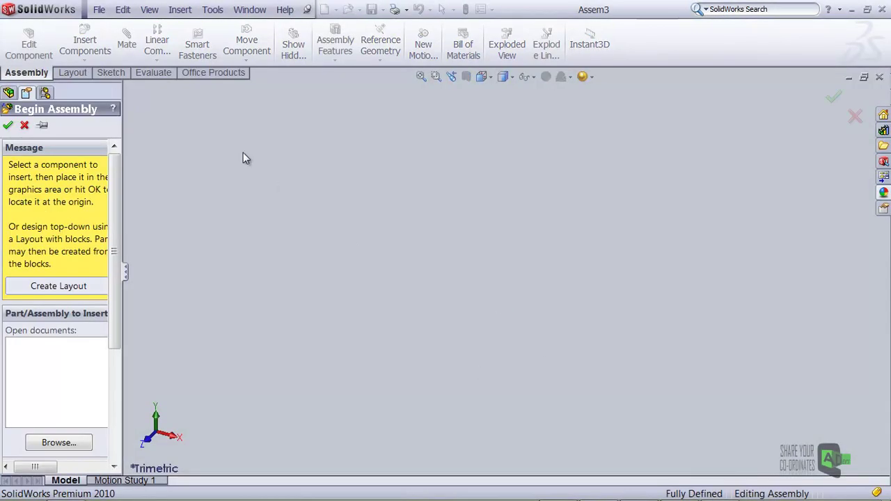
click(59, 443)
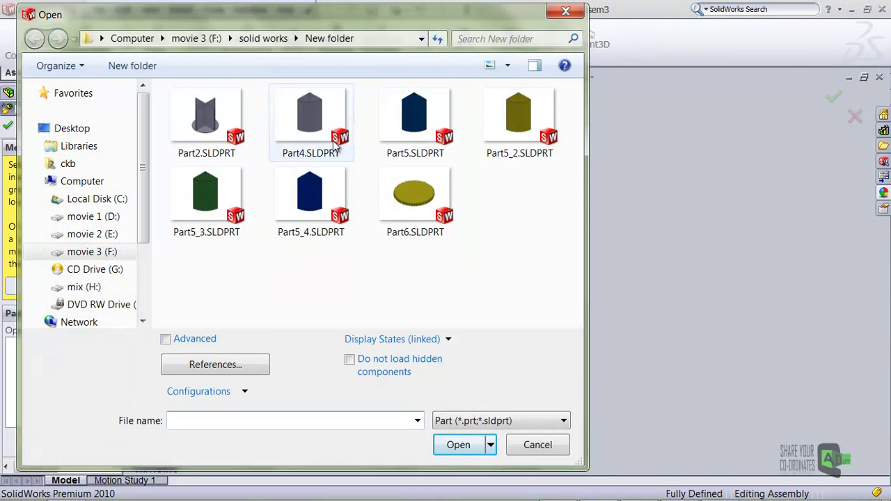
click(198, 128)
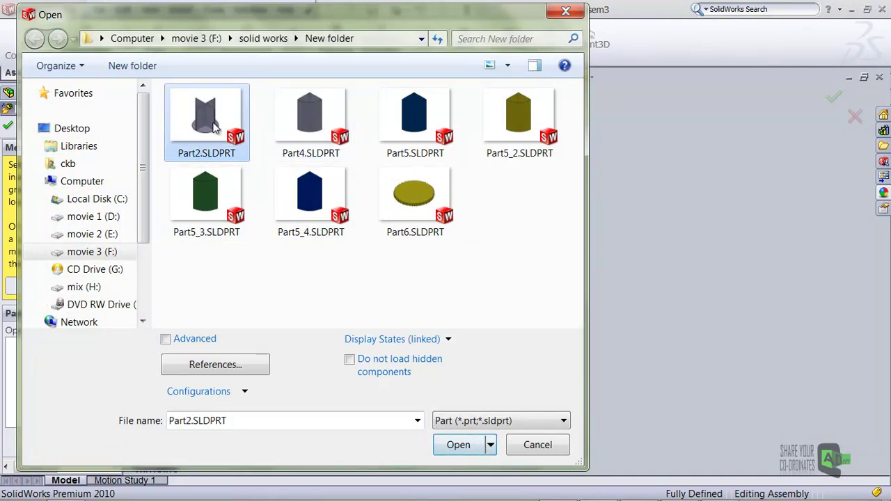
click(402, 202)
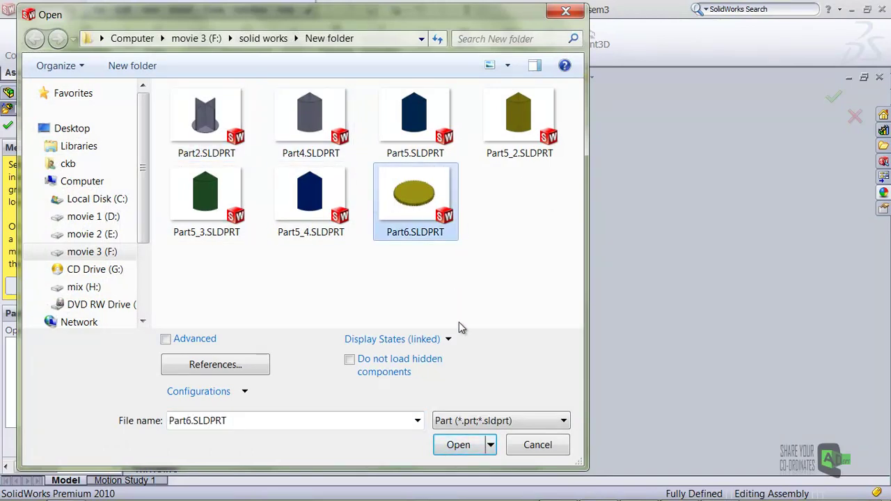
click(459, 444)
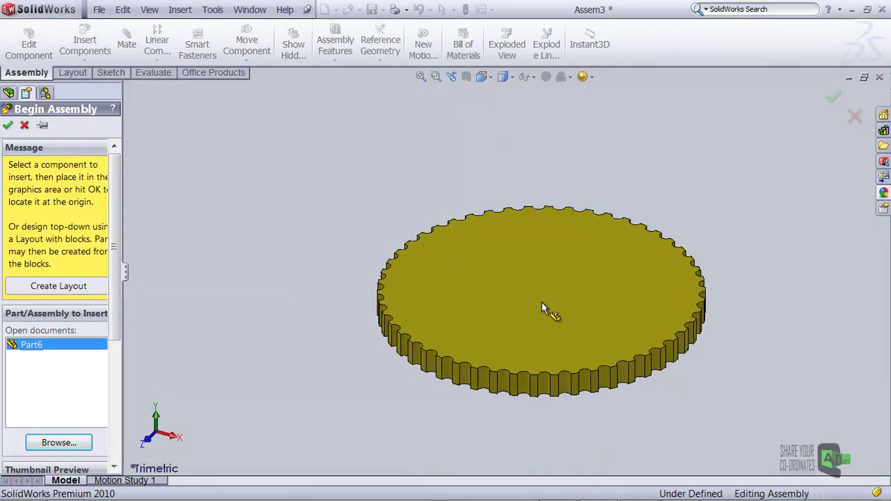
click(562, 299)
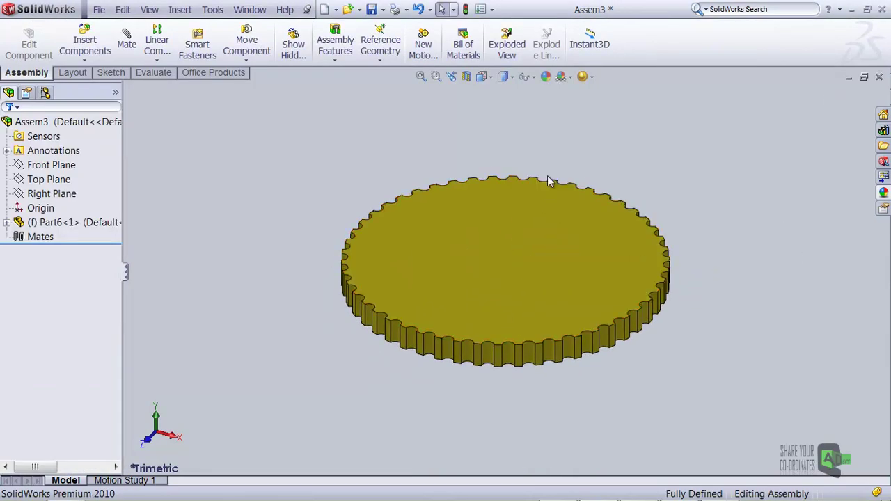
Insert the divider part, Part2.SLDPRT, into the assembly and place it beside the notched disc without overlapping it.
click(85, 45)
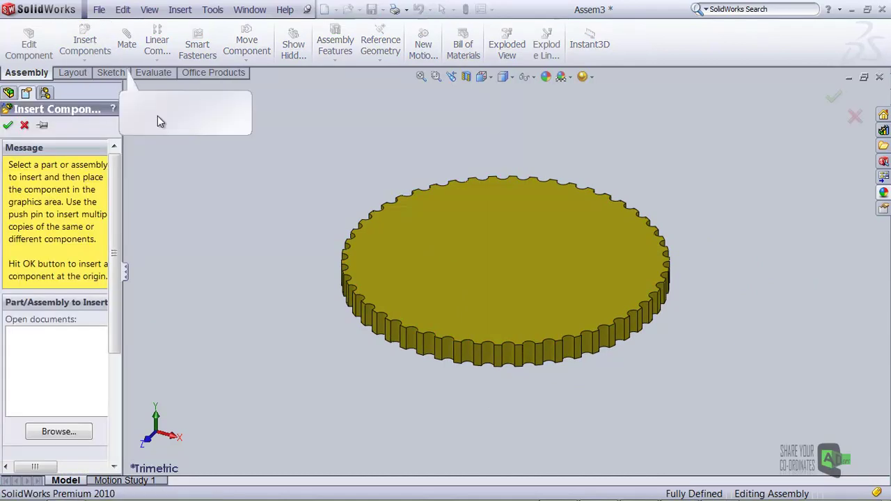
click(59, 432)
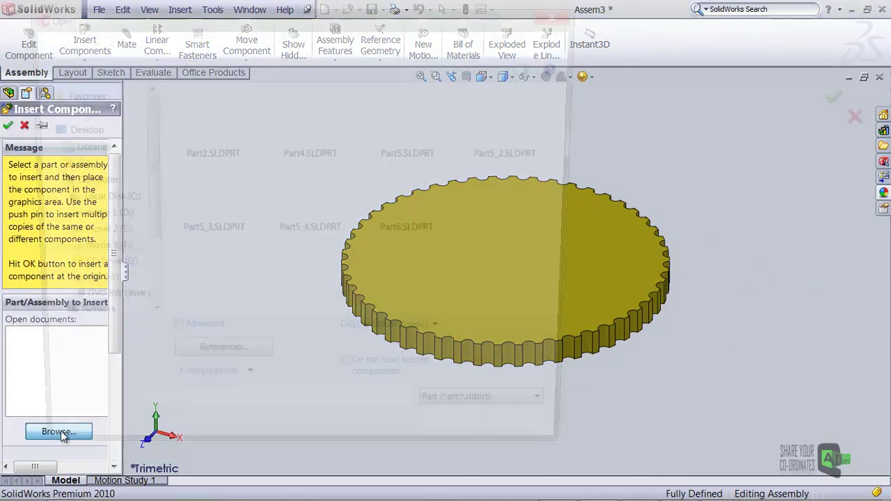
click(208, 156)
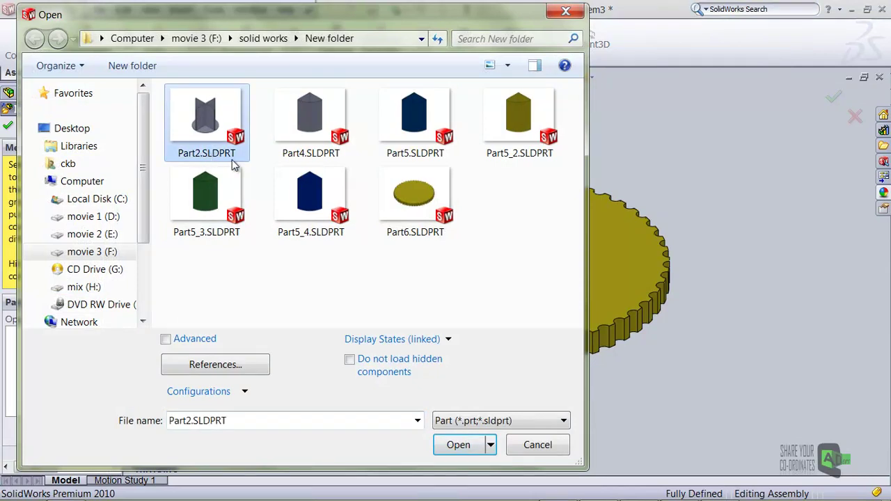
click(458, 446)
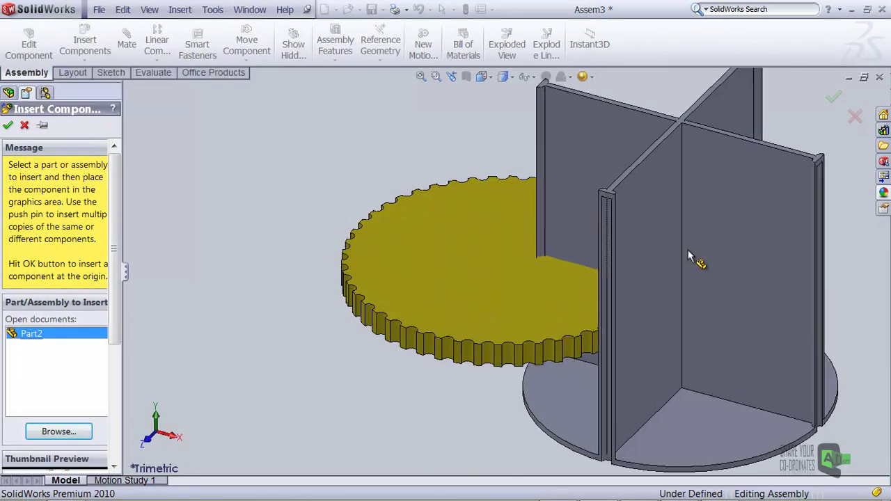
scroll(709, 229, up, 5)
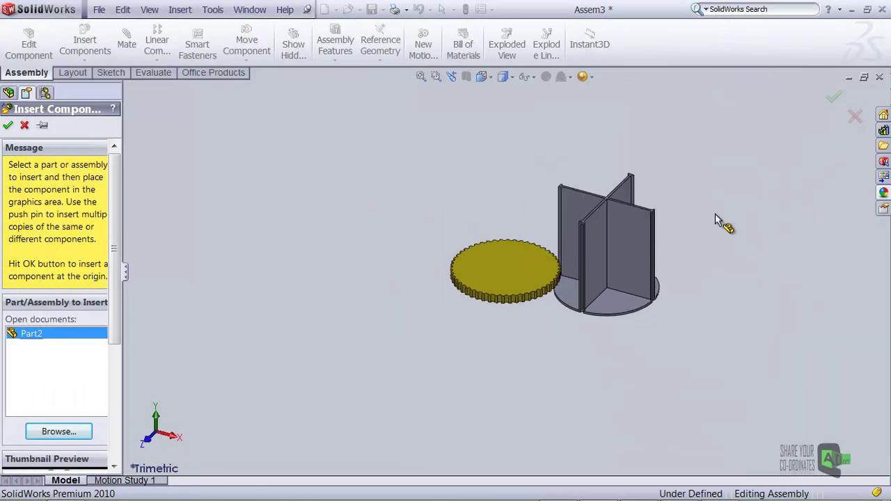
click(643, 199)
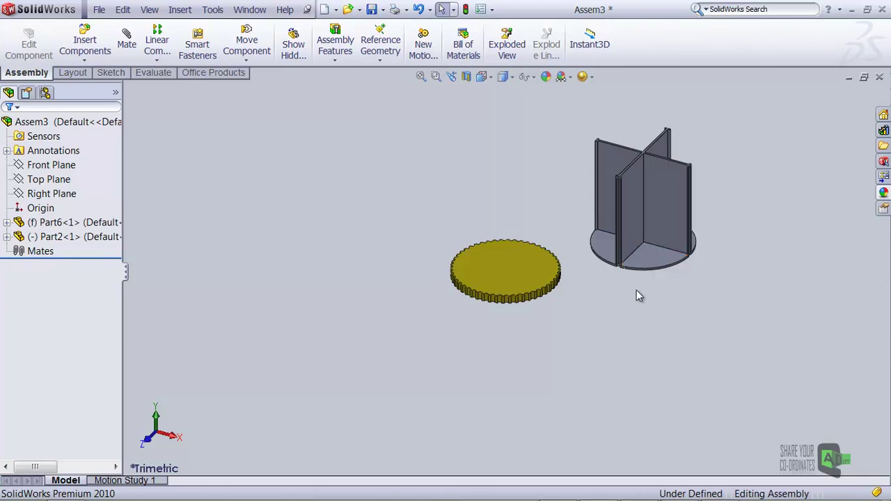
Add a coincident mate between the underside of the divider's base and the top face of the notched disc.
click(514, 275)
scroll(648, 334, up, 3)
middle_drag(640, 328, 605, 210)
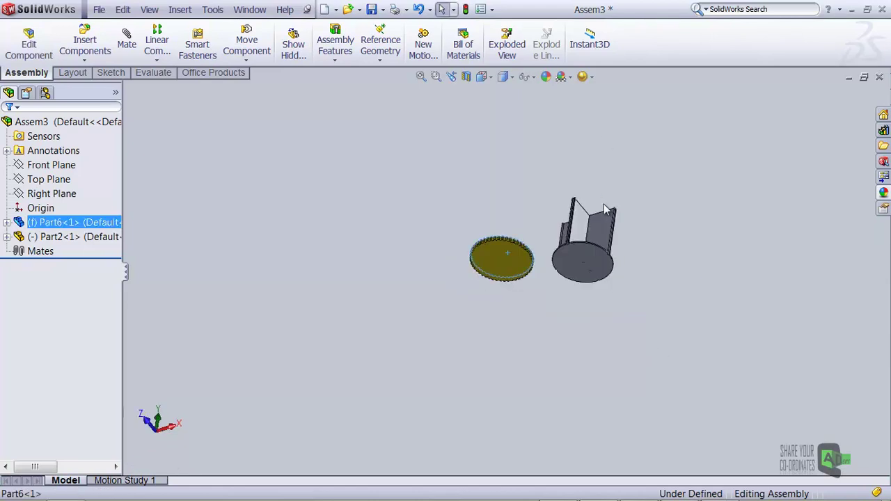
click(583, 289)
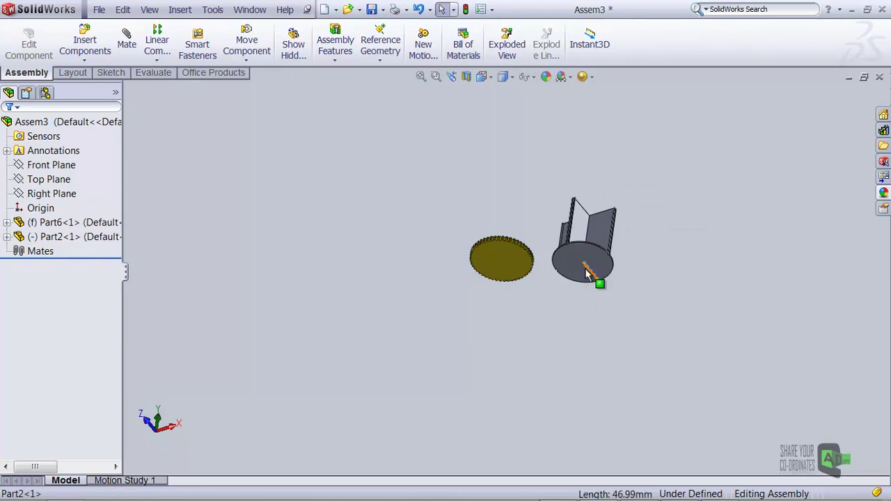
click(579, 268)
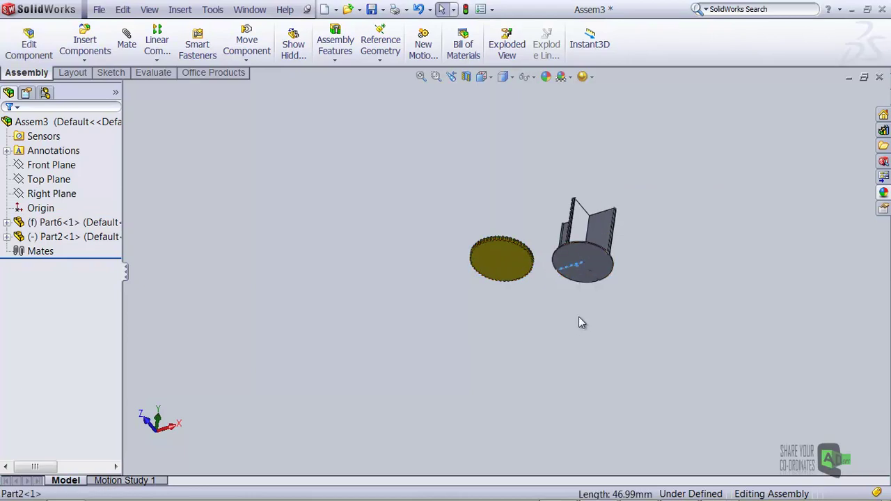
click(580, 276)
middle_drag(581, 278, 532, 365)
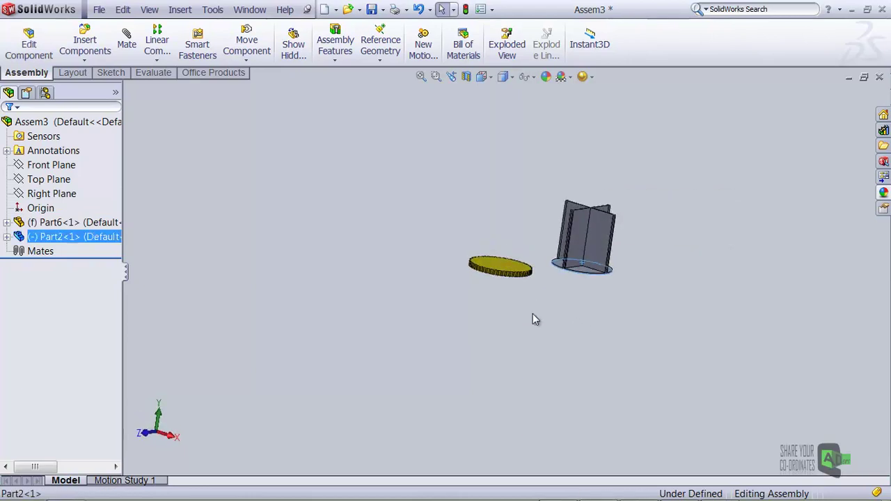
ctrl+click(510, 274)
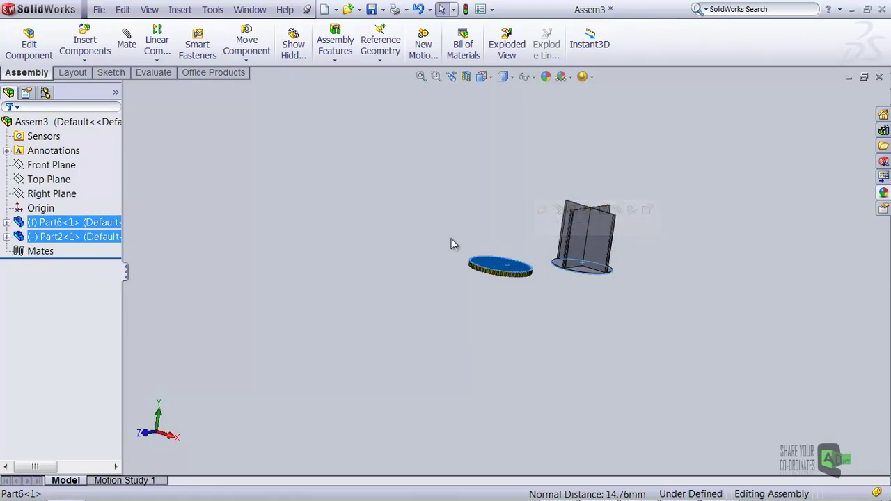
click(126, 45)
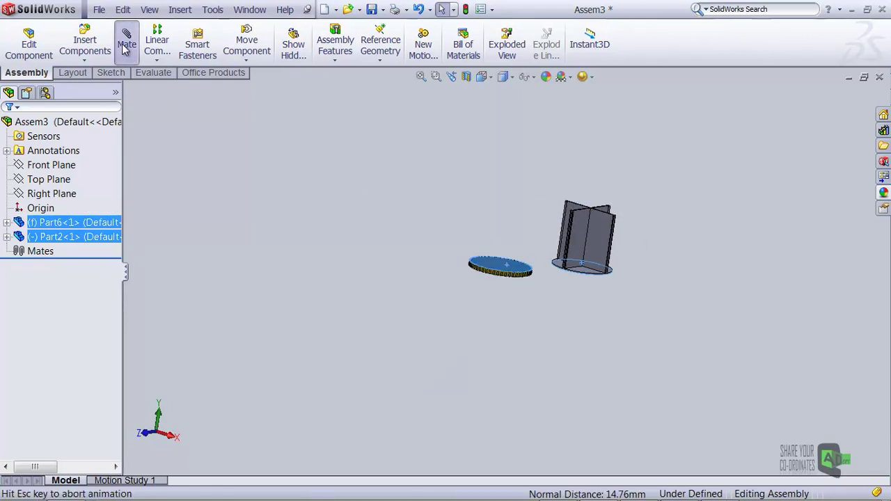
middle_drag(485, 311, 459, 349)
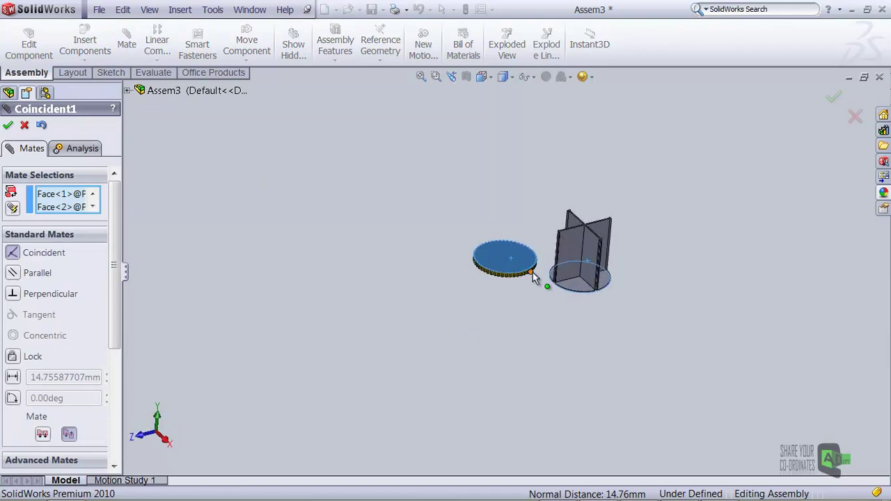
click(832, 97)
Mate the rim of the divider's base concentric with the notched disc's outer edge face, and finish mating.
scroll(487, 278, down, 10)
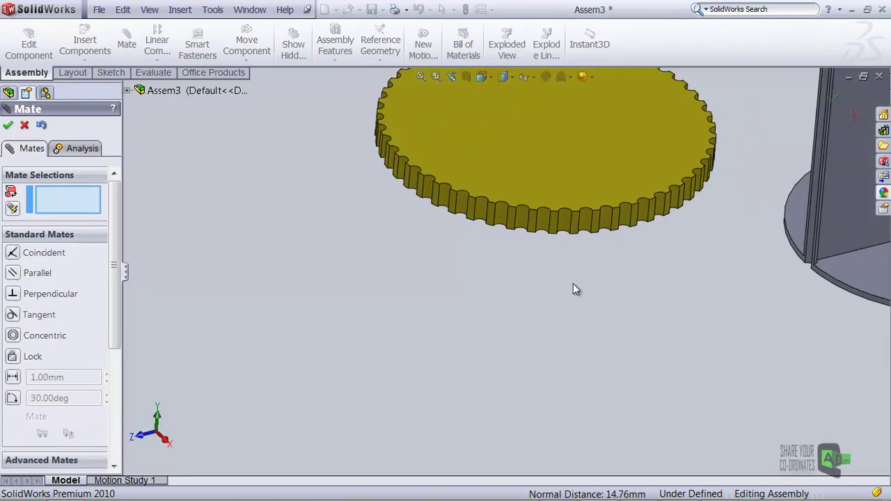
click(531, 220)
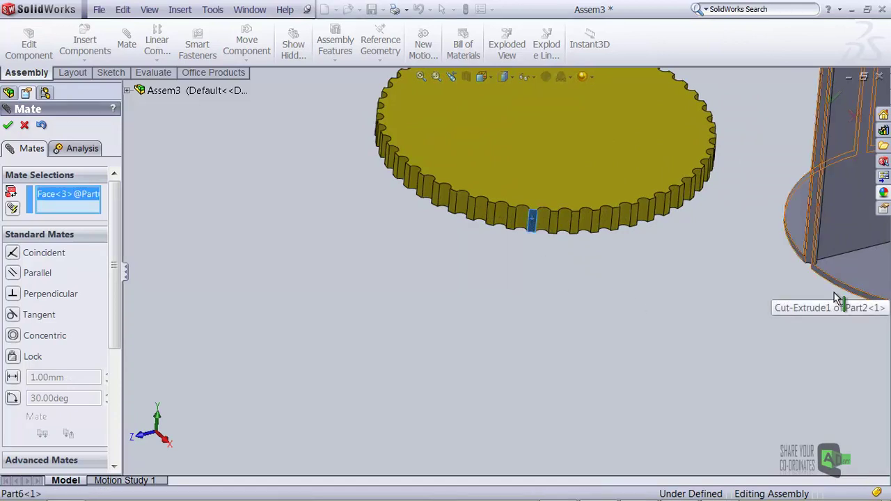
scroll(835, 284, down, 4)
click(751, 270)
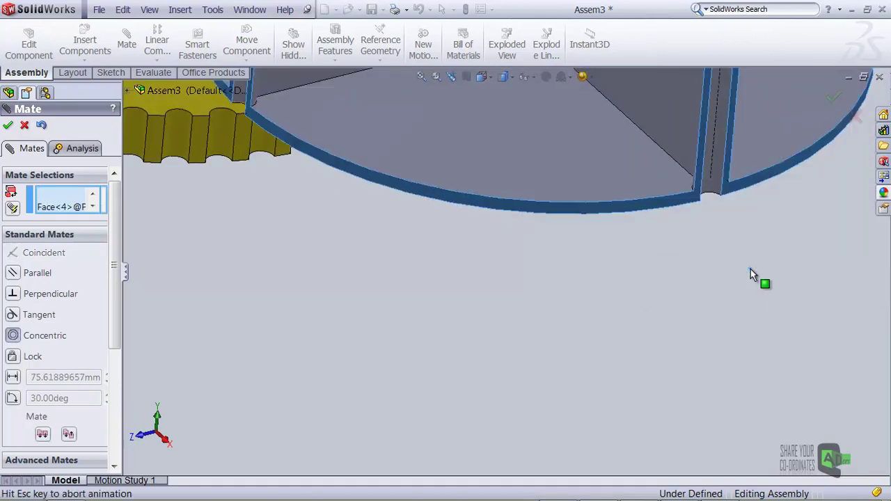
scroll(398, 250, up, 4)
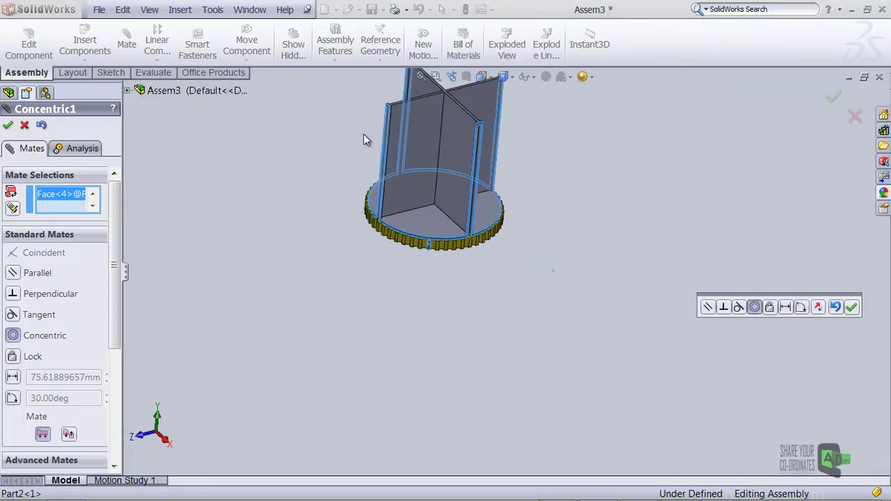
scroll(366, 132, down, 4)
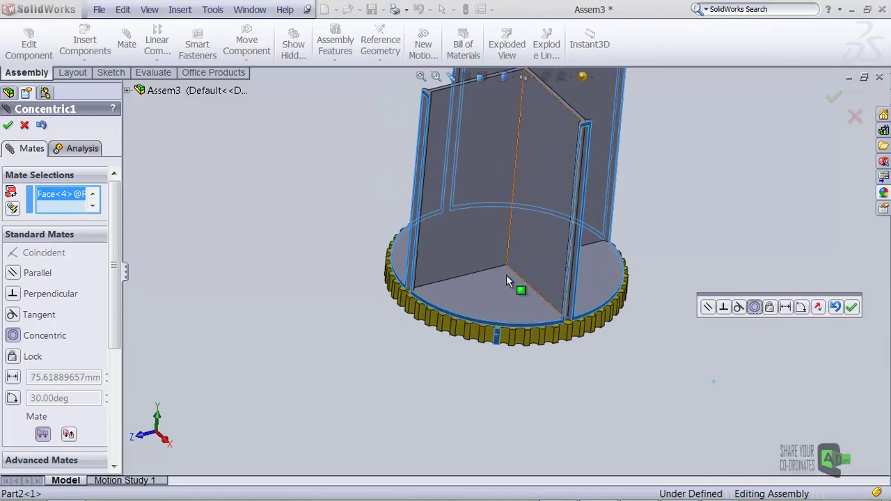
click(851, 307)
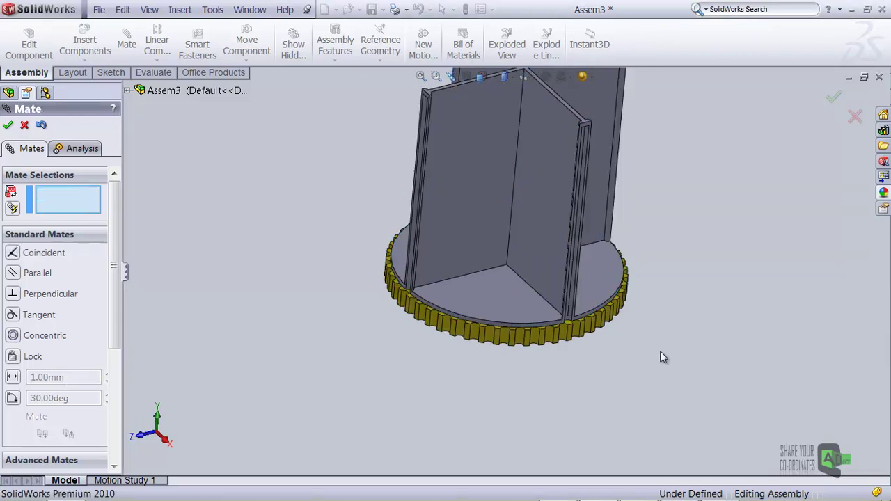
scroll(693, 217, up, 3)
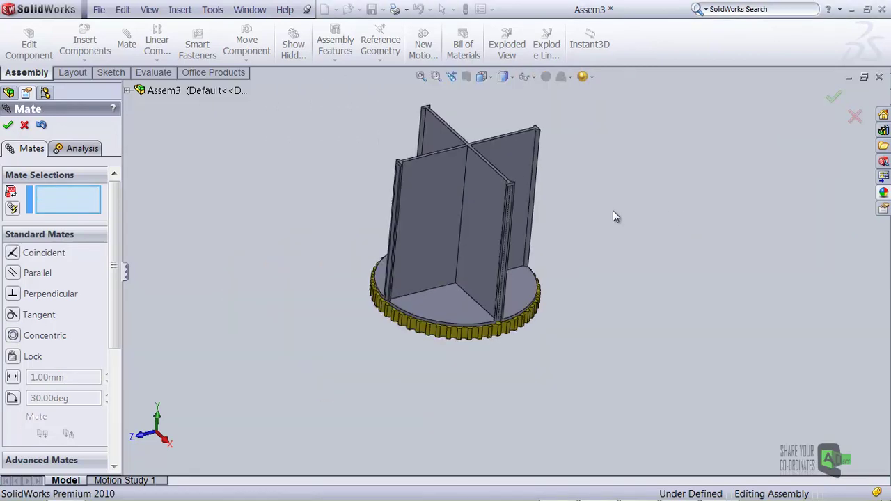
click(8, 126)
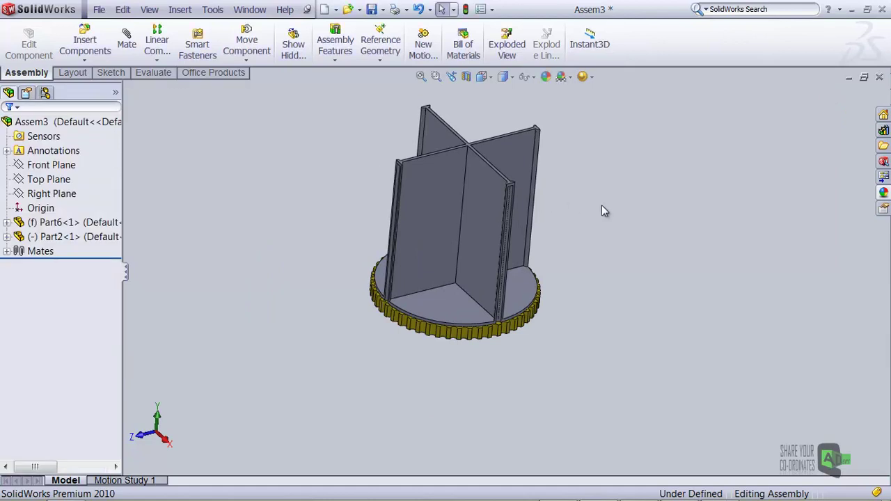
Apply the black low gloss plastic appearance to the whole divider part, Part2.
click(882, 194)
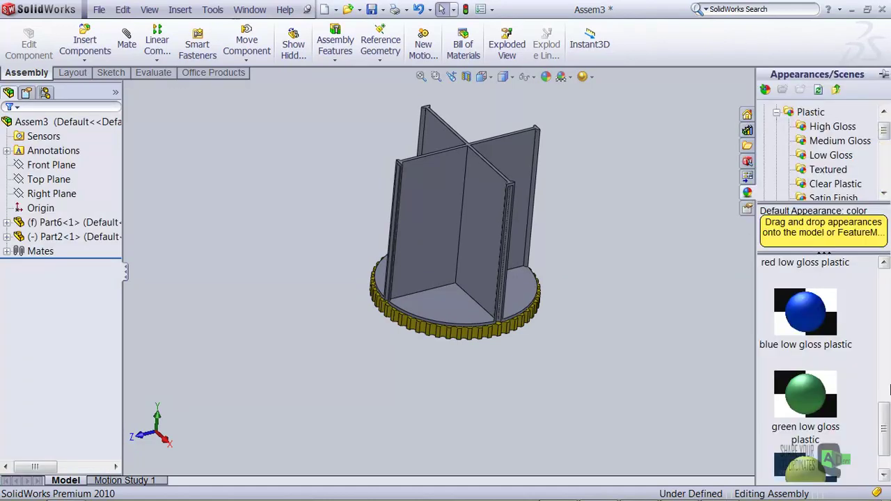
drag(884, 429, 886, 374)
drag(806, 292, 461, 192)
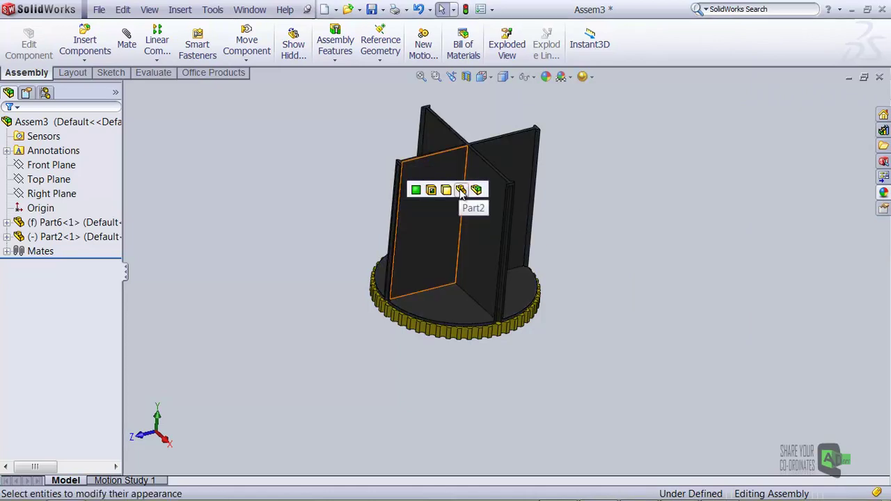
click(461, 192)
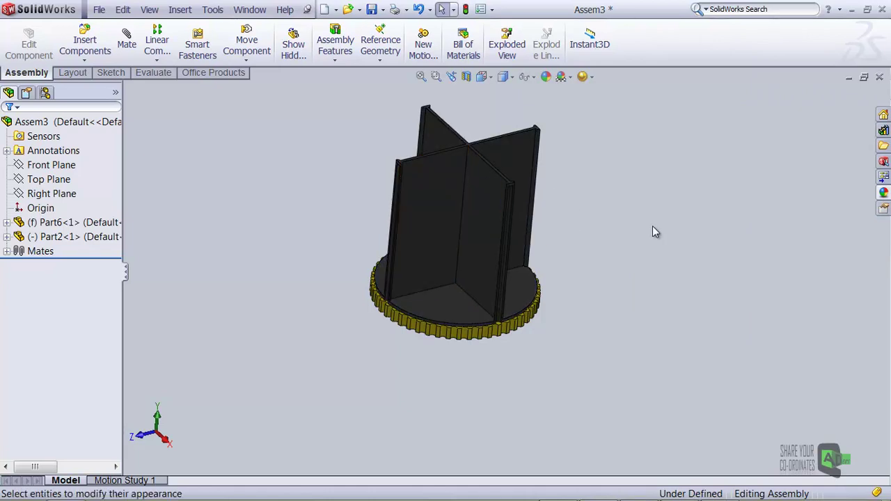
Insert the blue compartment part, Part5.SLDPRT, into the assembly and place it beside the divider.
middle_drag(596, 147, 597, 145)
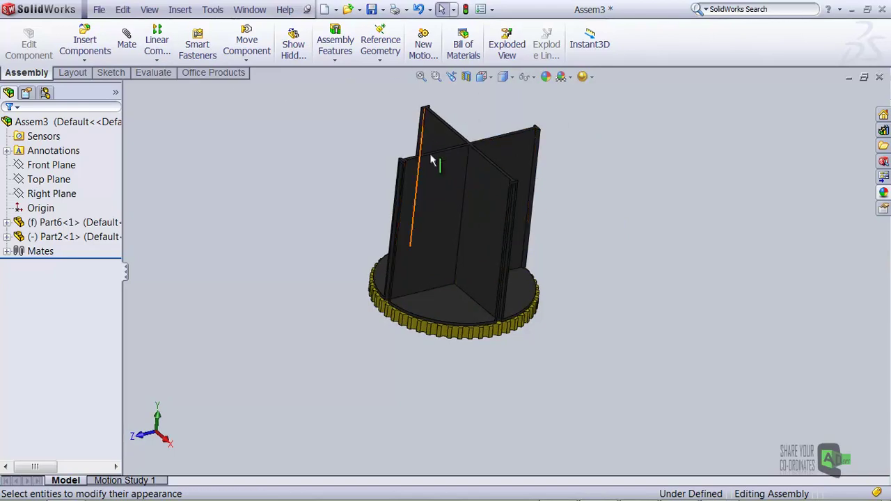
click(87, 49)
click(58, 432)
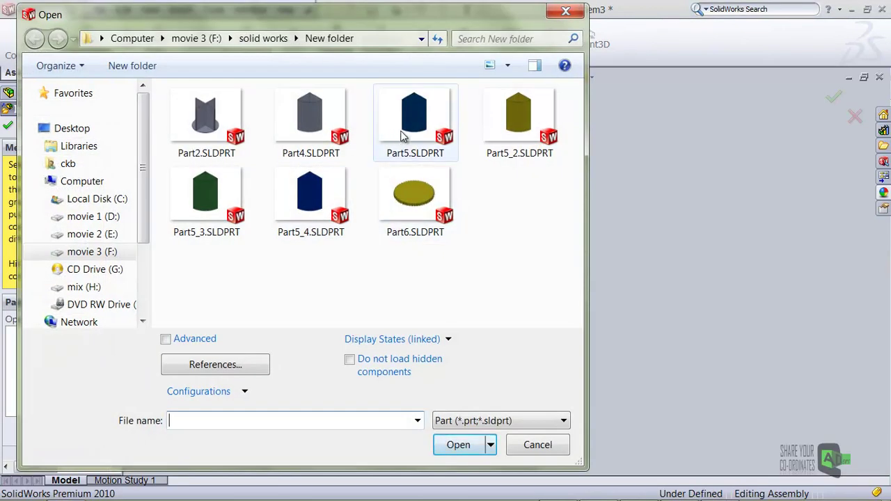
click(402, 135)
click(458, 444)
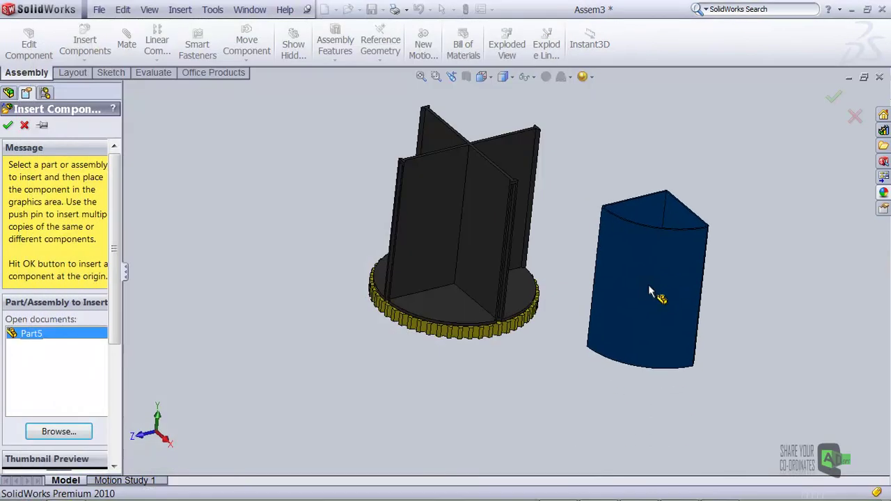
click(650, 272)
Add a coincident mate between one flat side face of the blue compartment and a divider wall face.
middle_drag(654, 173, 598, 228)
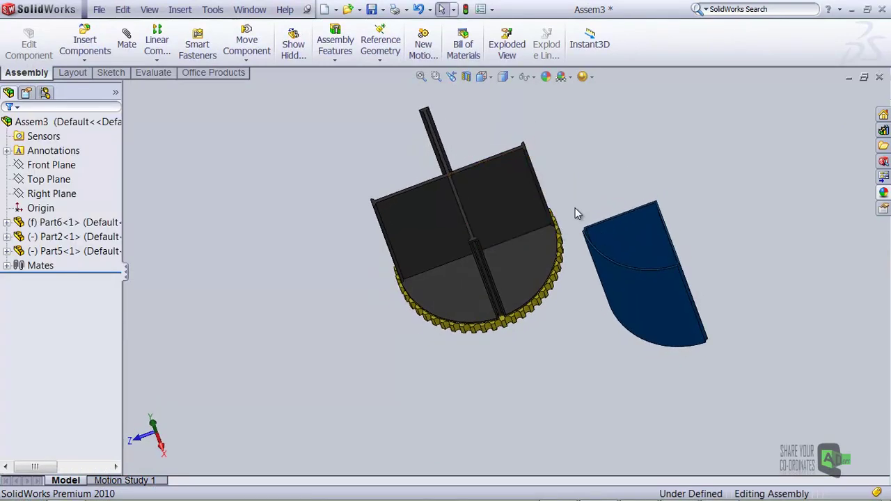
middle_drag(580, 191, 584, 192)
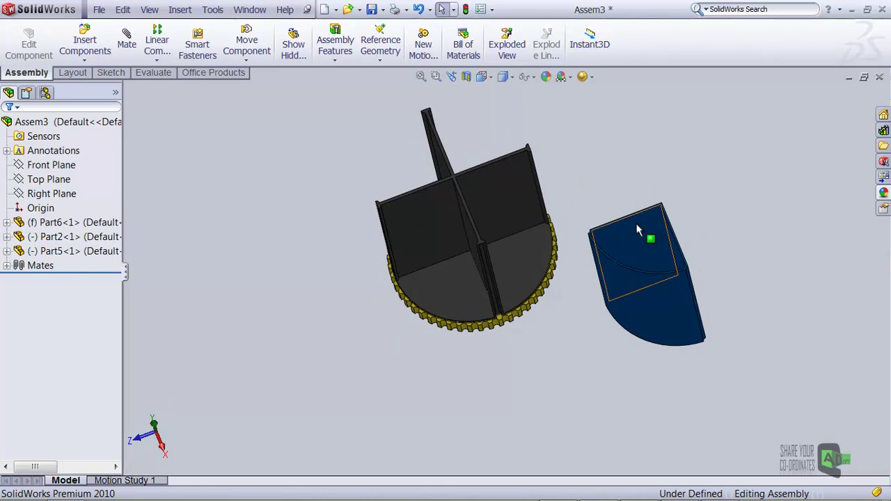
middle_drag(497, 244, 481, 258)
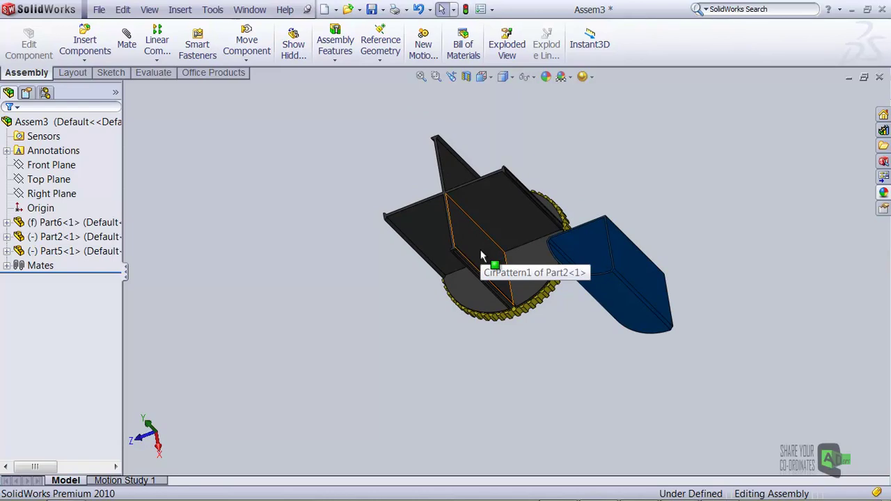
click(480, 250)
middle_drag(648, 169, 667, 294)
ctrl+click(638, 289)
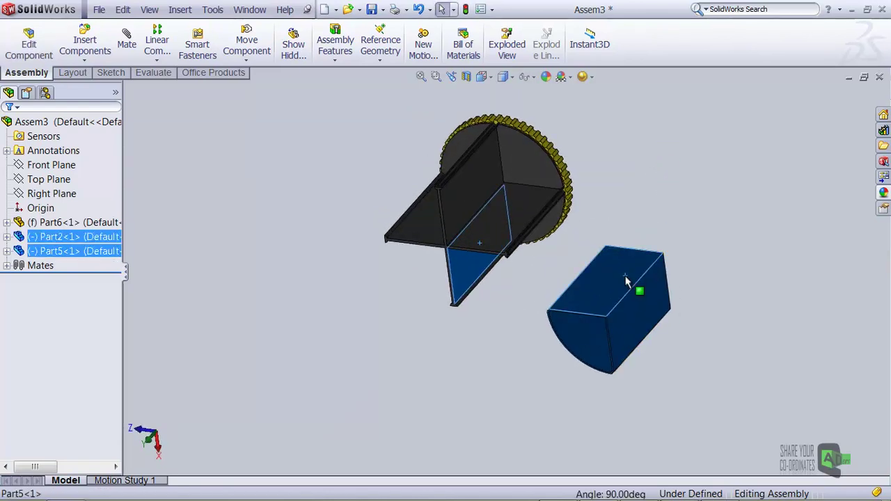
click(736, 220)
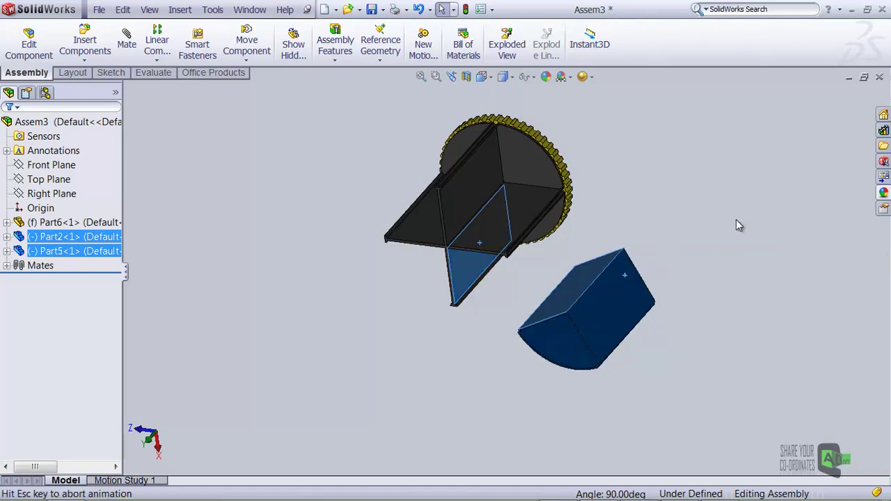
middle_drag(638, 302, 567, 278)
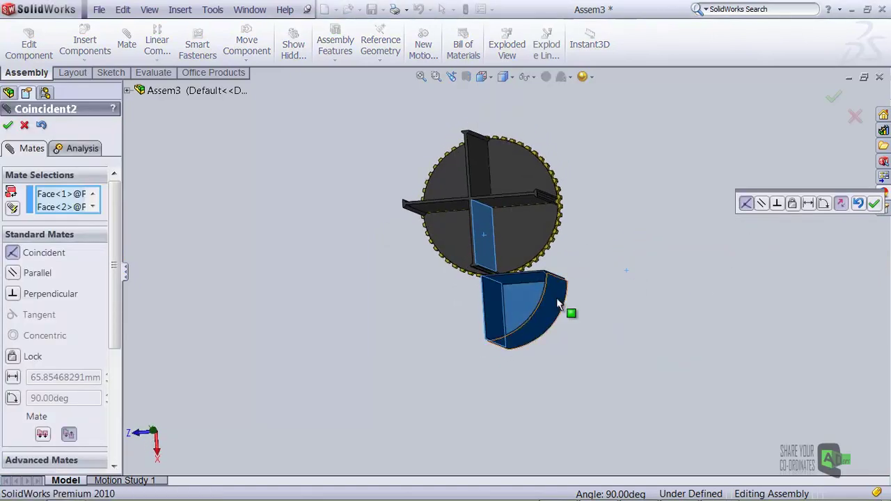
mouse_move(546, 313)
mouse_down()
mouse_move(545, 340)
mouse_move(553, 334)
mouse_up()
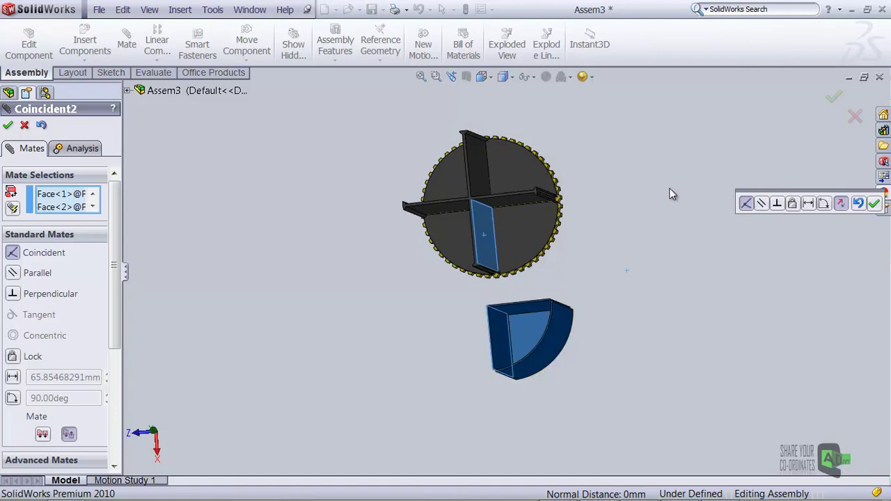
middle_drag(601, 255, 623, 235)
click(523, 306)
click(873, 202)
Add a coincident mate between the blue compartment's other flat side and the adjacent divider wall of the same quadrant.
middle_drag(620, 304, 641, 234)
click(524, 286)
click(529, 207)
click(528, 205)
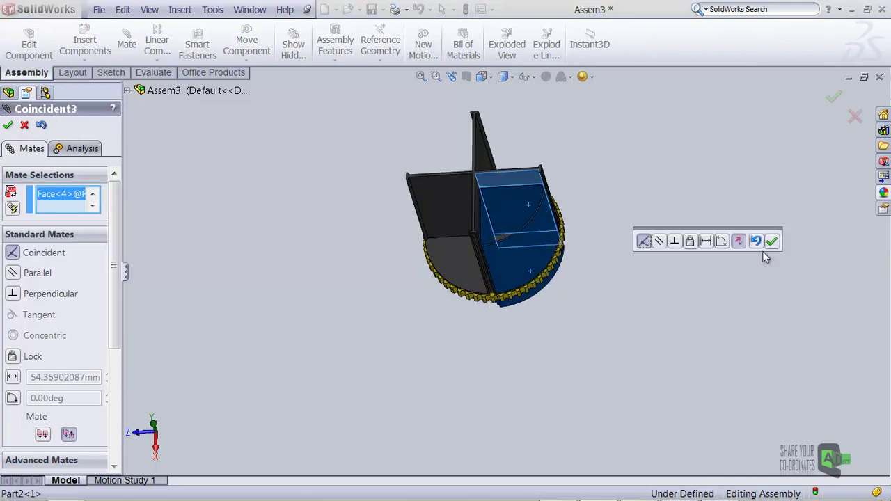
click(771, 241)
Raise the blue compartment and mate its bottom face coincident with the top face of the divider's base.
middle_drag(596, 258, 616, 252)
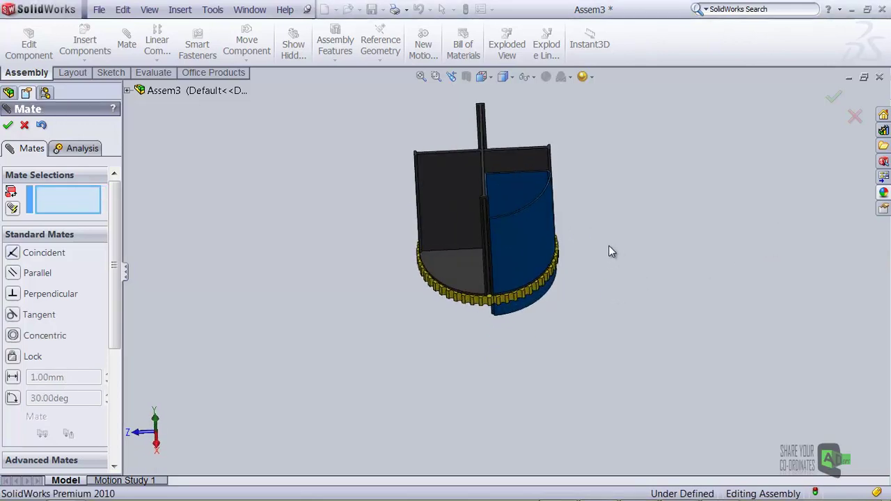
drag(513, 232, 525, 149)
click(529, 263)
middle_drag(585, 295, 538, 183)
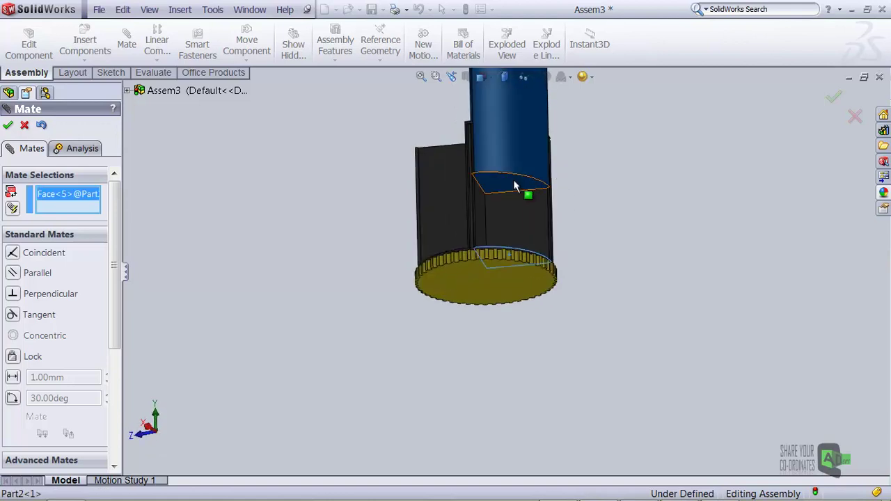
click(513, 186)
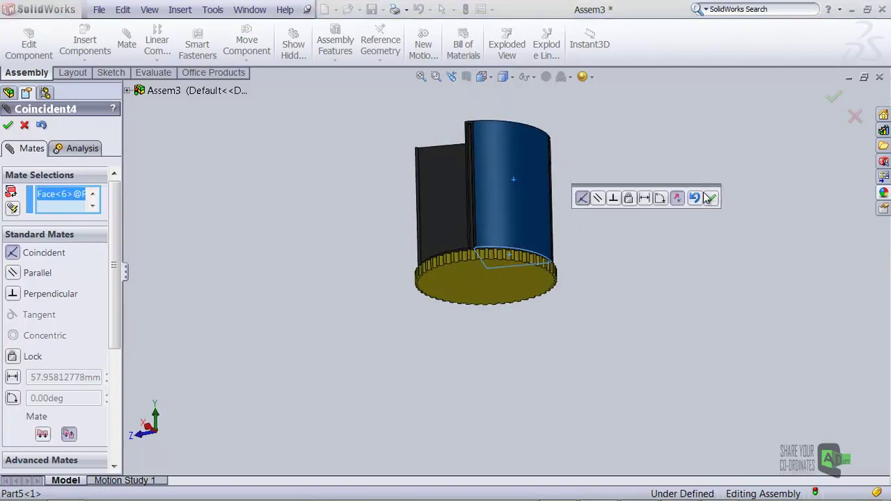
click(710, 200)
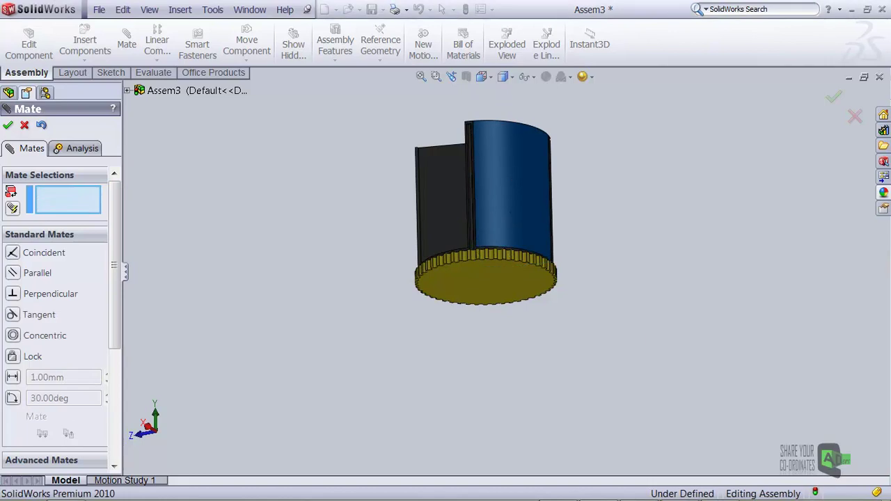
click(680, 488)
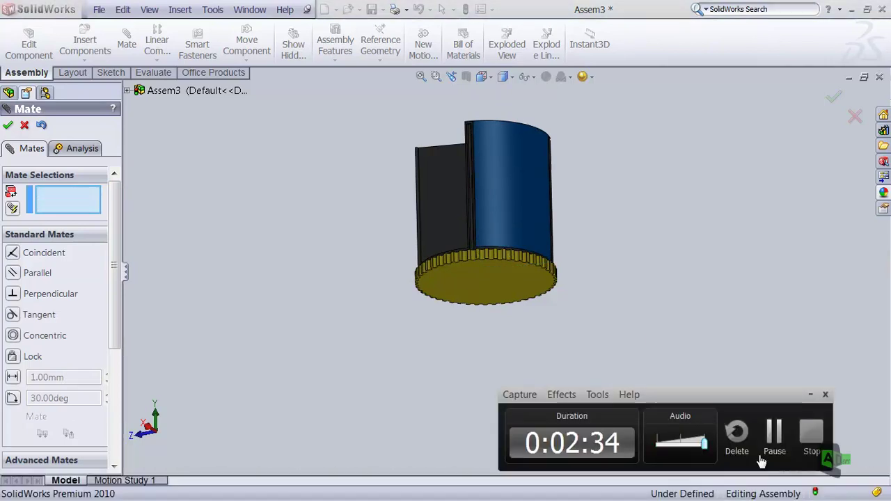
click(774, 433)
middle_drag(628, 323, 644, 309)
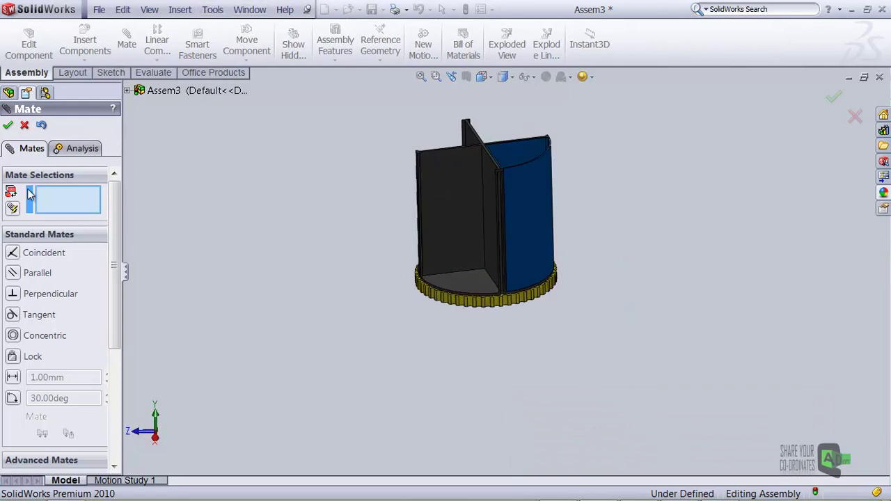
Finish mating the blue compartment, then insert the yellow compartment part, Part5_2.SLDPRT, and place it beside the divider.
click(8, 126)
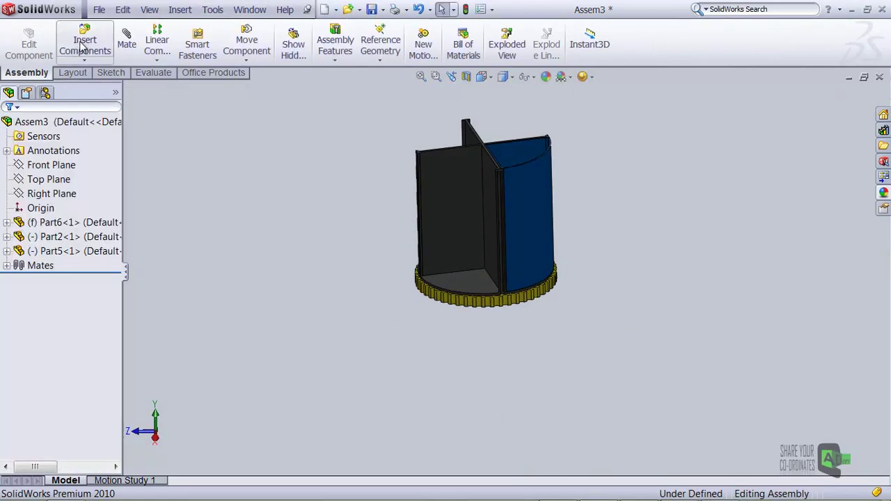
click(82, 45)
click(70, 432)
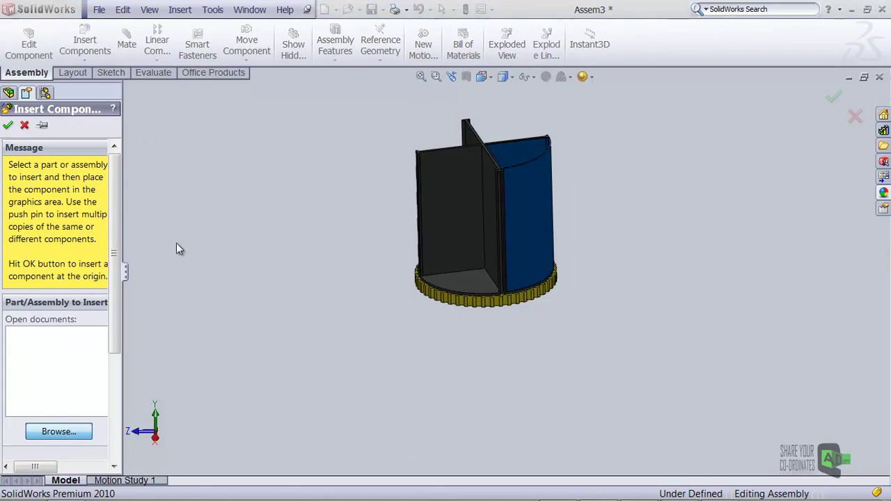
click(515, 125)
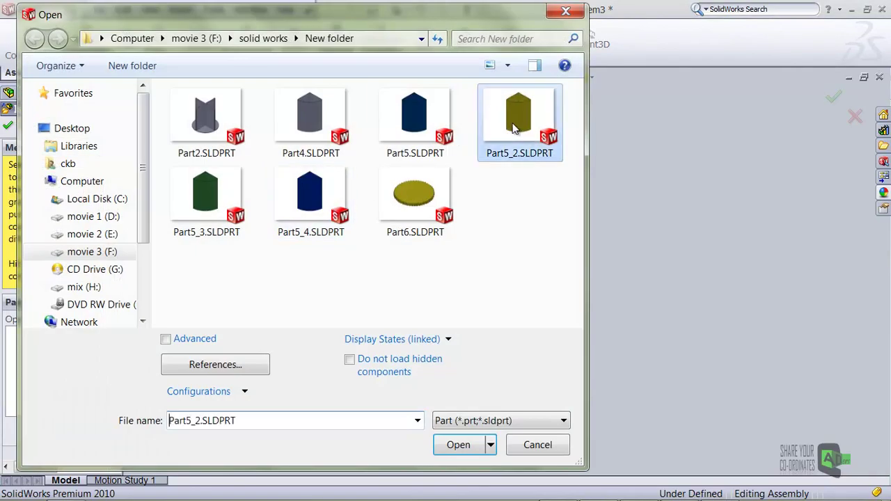
click(458, 447)
click(347, 307)
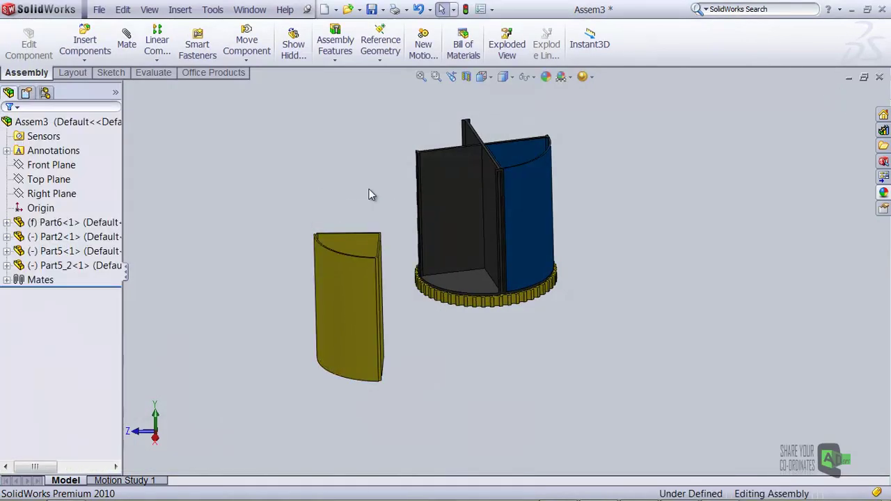
Add a concentric mate between the yellow compartment's outer corner face and the face at the end of the neighbouring divider wall.
scroll(348, 198, down, 4)
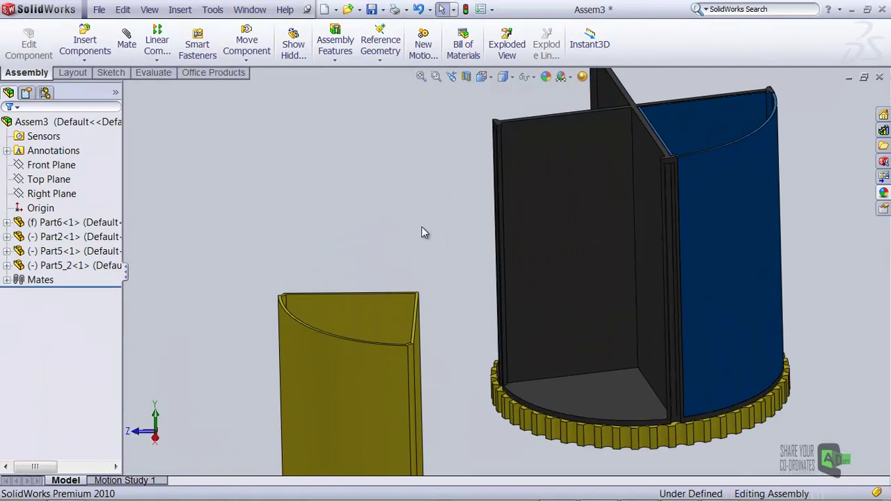
scroll(415, 353, down, 2)
click(420, 354)
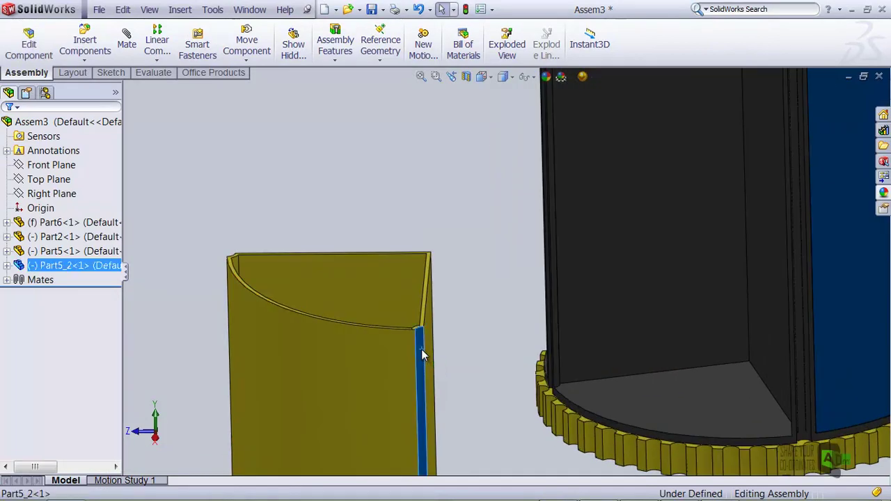
scroll(508, 209, up, 3)
scroll(527, 147, down, 5)
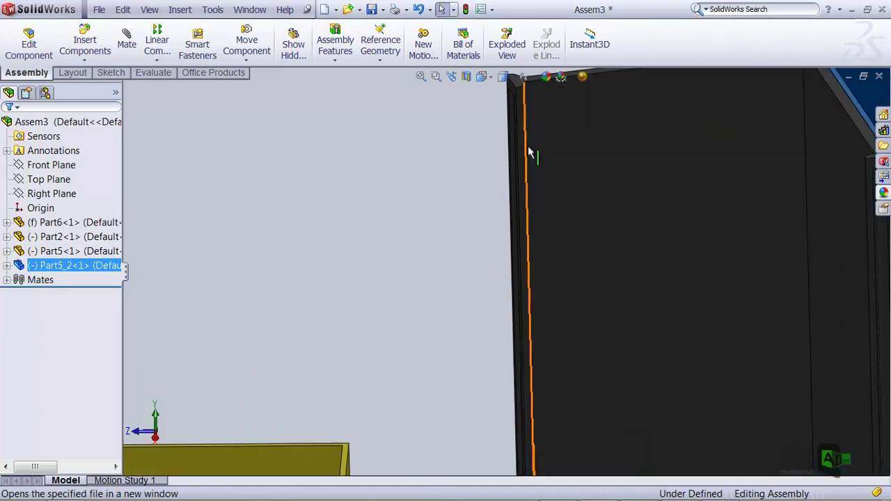
ctrl+click(521, 114)
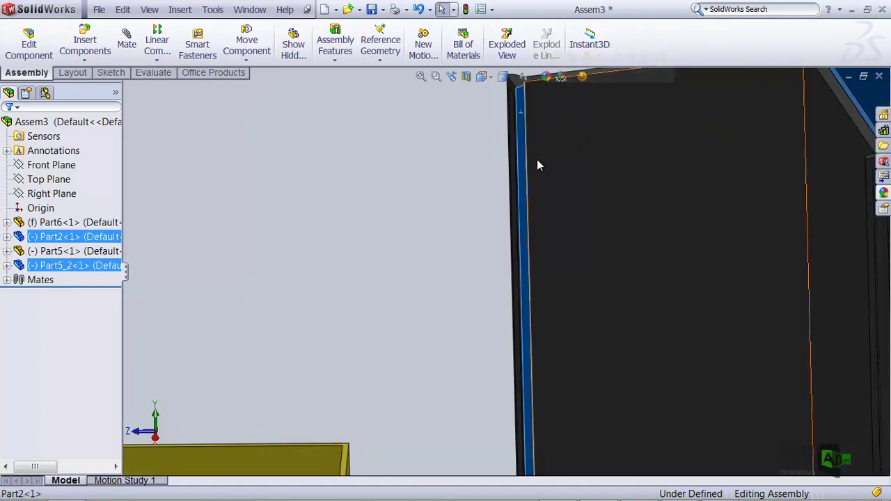
click(631, 59)
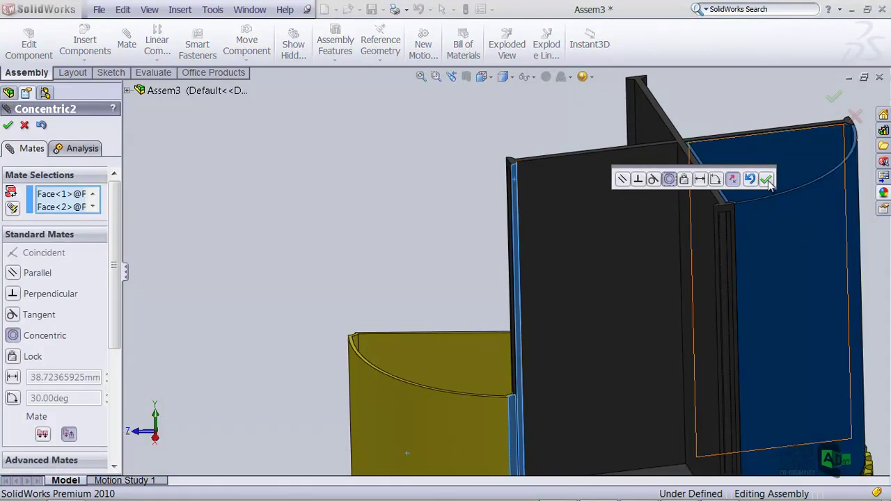
click(766, 180)
scroll(493, 394, up, 4)
scroll(399, 334, up, 2)
middle_drag(399, 334, 407, 438)
drag(461, 307, 456, 266)
scroll(507, 291, down, 3)
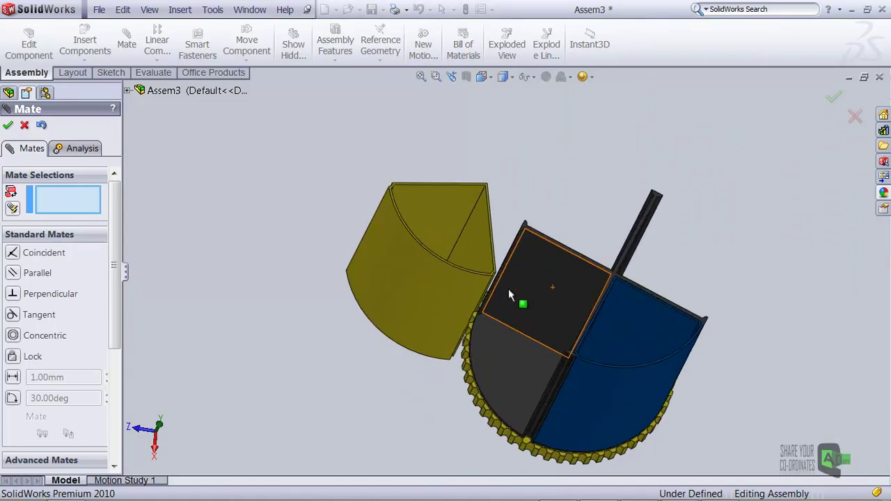
scroll(507, 297, down, 3)
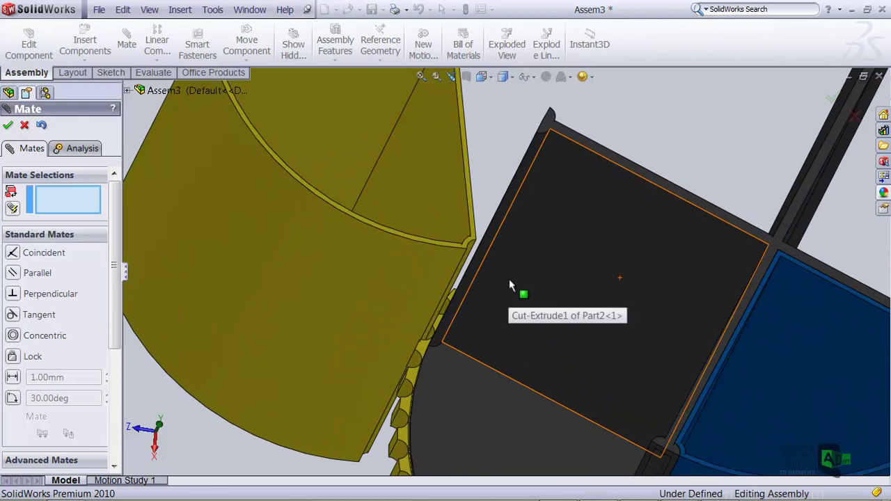
click(25, 126)
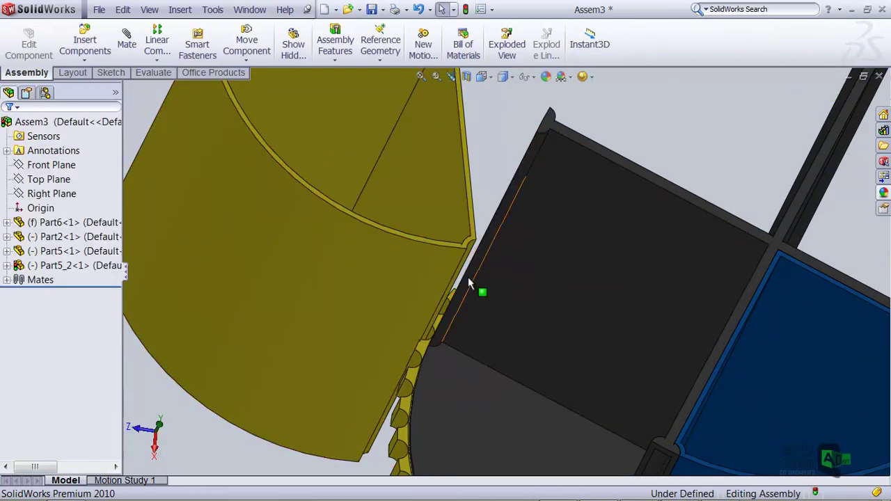
Mate the yellow compartment's rounded corner strip concentric with the curved strip on the end of the same divider wall.
middle_drag(446, 272, 450, 312)
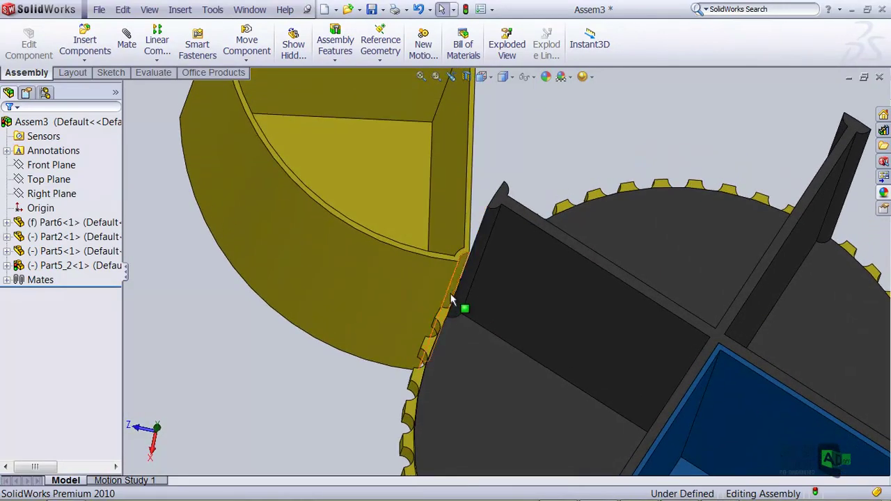
click(465, 278)
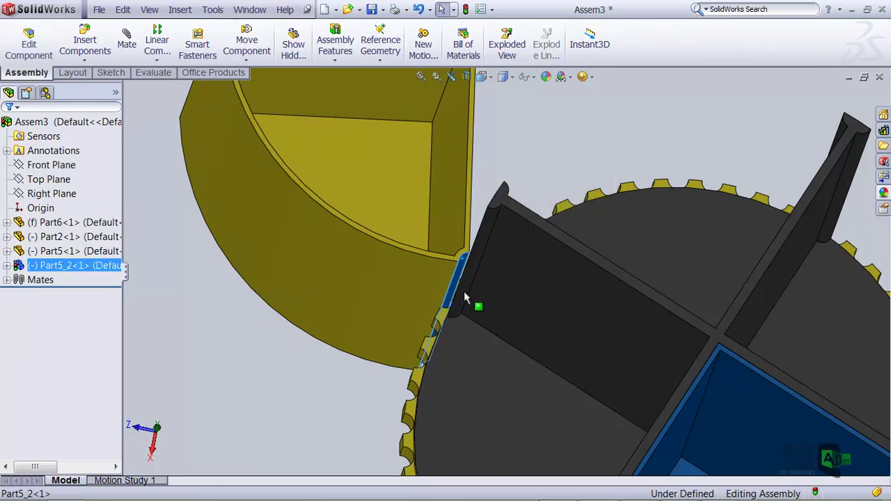
ctrl+click(478, 264)
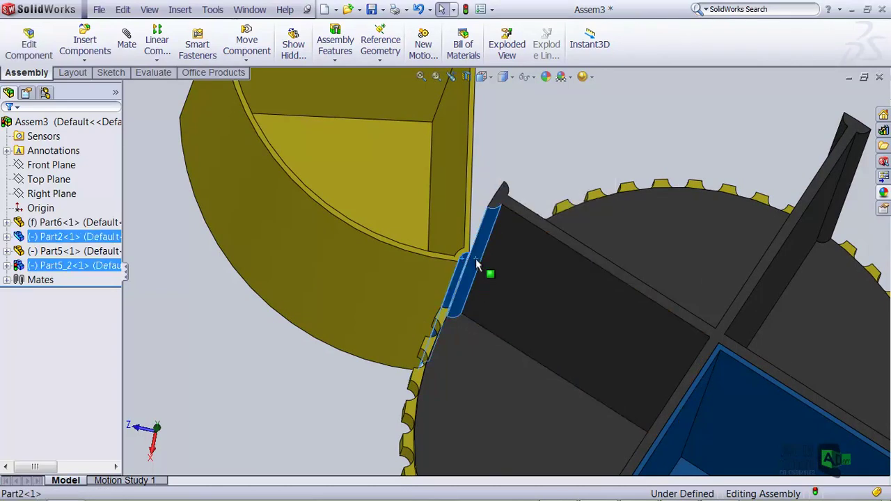
key(m)
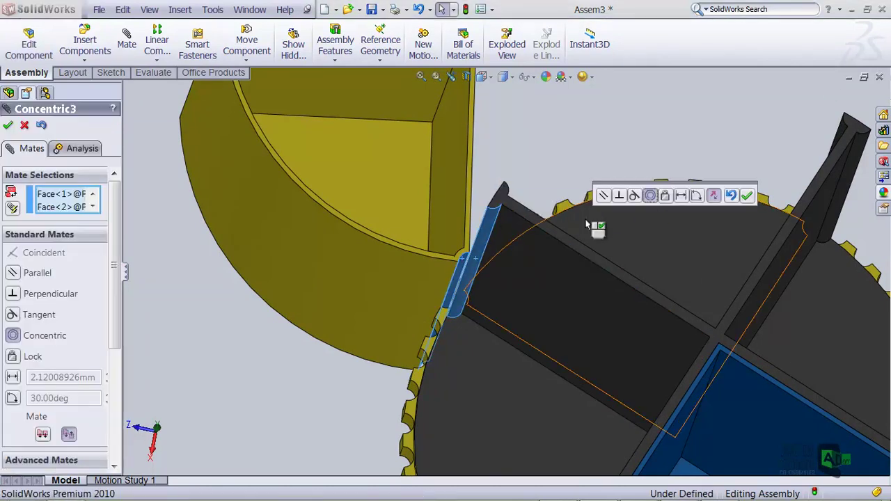
click(747, 197)
scroll(489, 301, up, 5)
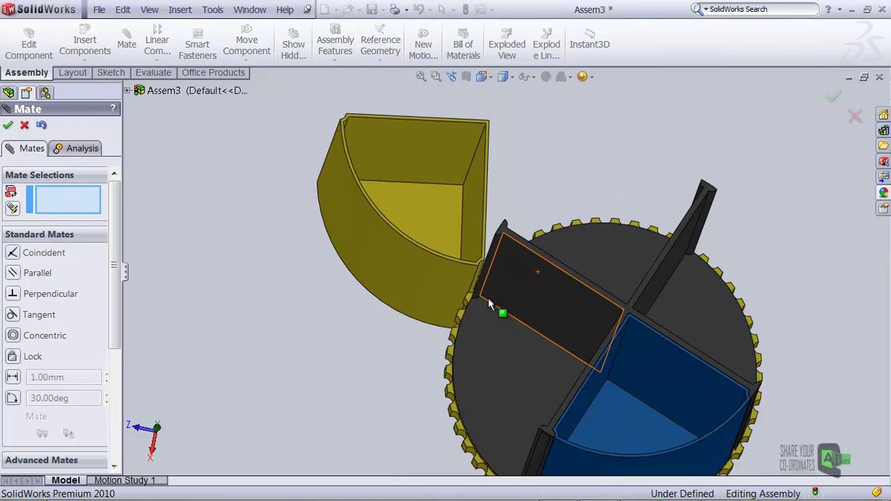
Add a concentric mate between the adjacent divider wall's rounded end face and the yellow compartment's other outer corner.
scroll(490, 383, down, 3)
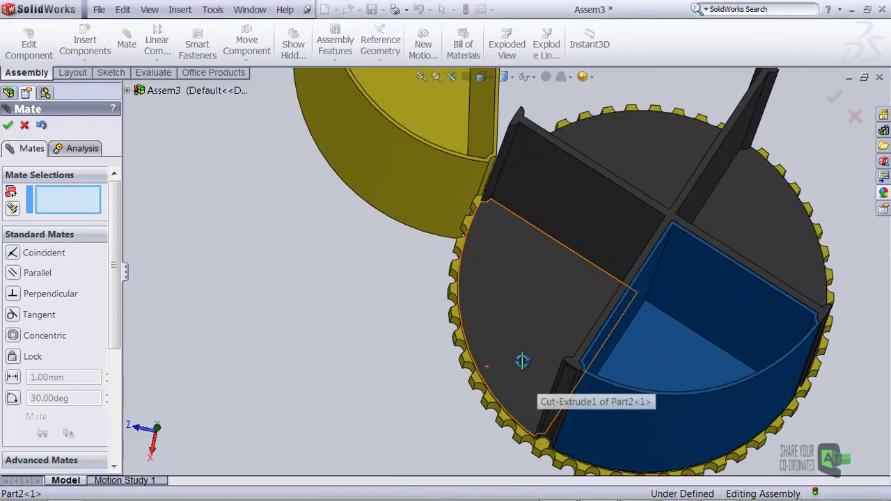
scroll(527, 446, down, 4)
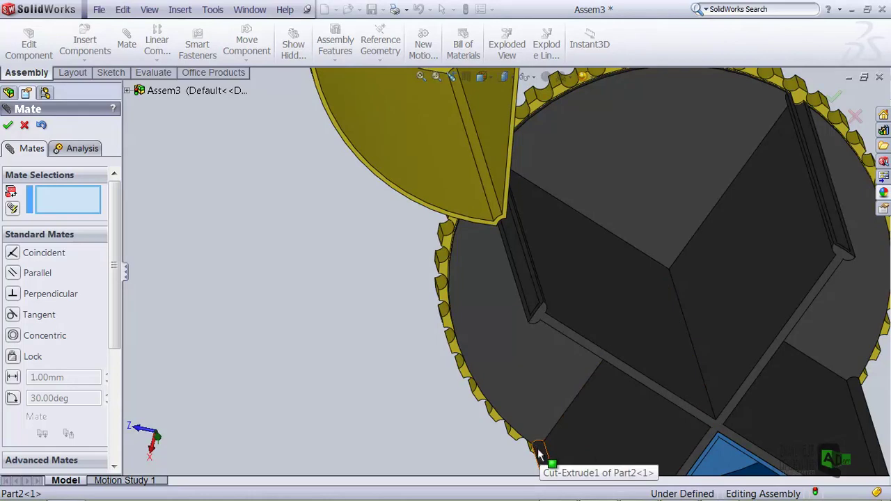
click(536, 452)
scroll(390, 345, up, 5)
scroll(411, 216, down, 3)
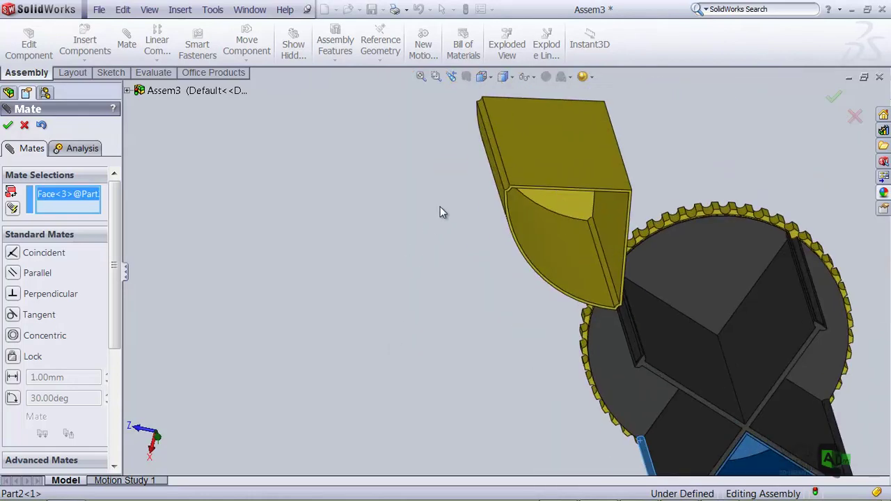
scroll(502, 186, down, 3)
click(503, 187)
scroll(550, 285, up, 4)
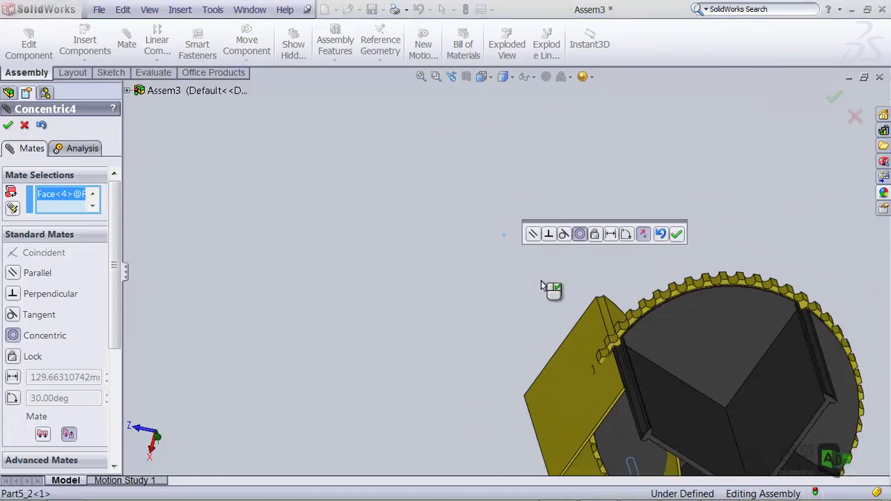
scroll(545, 292, up, 3)
middle_drag(561, 411, 565, 320)
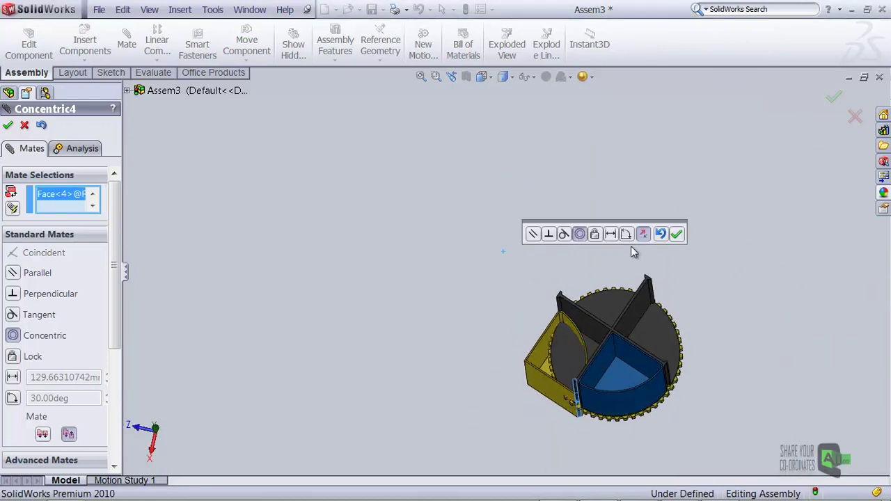
click(677, 235)
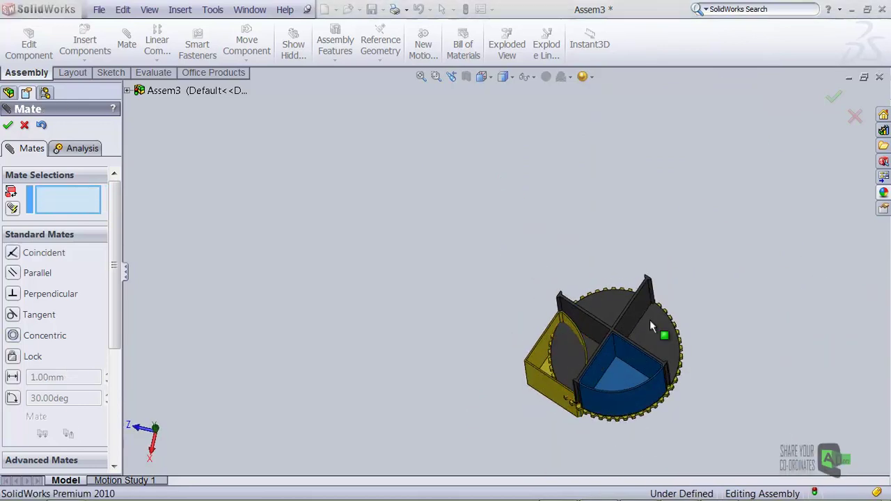
Mate the yellow compartment's bottom face coincident with the top face of the divider's base.
click(568, 349)
middle_drag(527, 418, 542, 163)
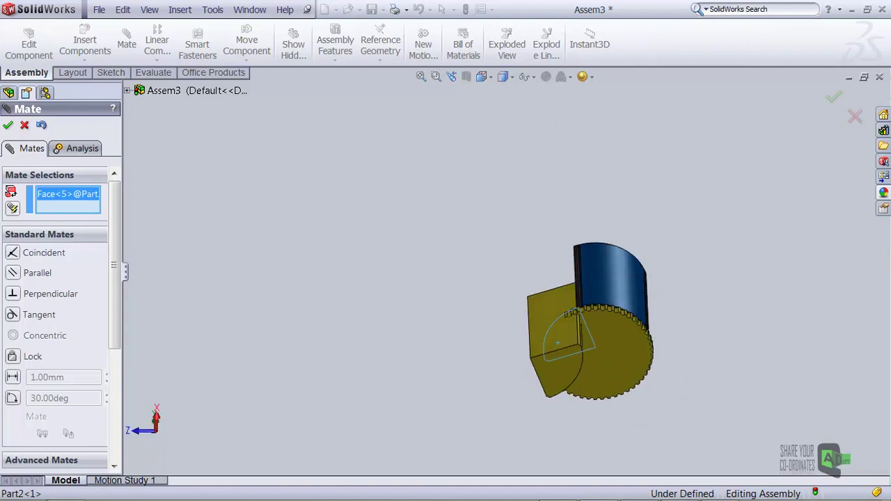
click(563, 374)
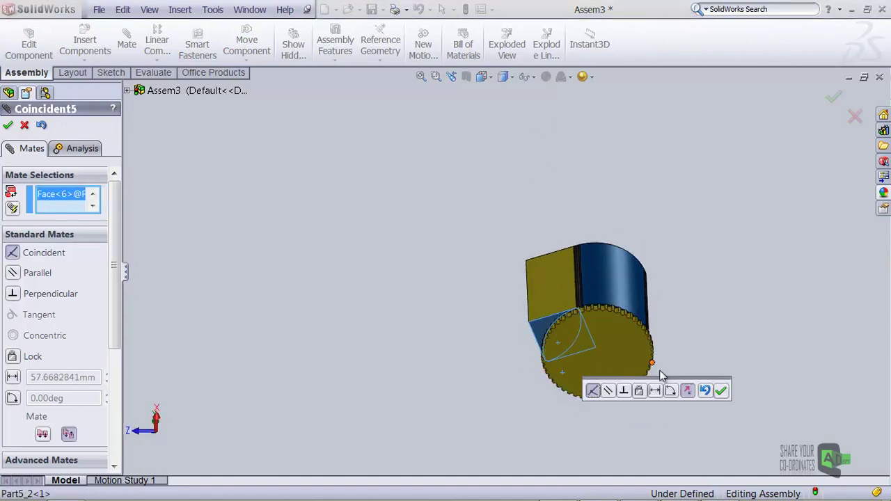
click(721, 392)
Examine the yellow compartment's fit against the divider walls and the blue compartment from above.
middle_drag(480, 371, 447, 498)
scroll(600, 139, down, 4)
scroll(566, 277, up, 5)
middle_drag(550, 319, 533, 457)
scroll(552, 251, down, 5)
scroll(517, 306, up, 6)
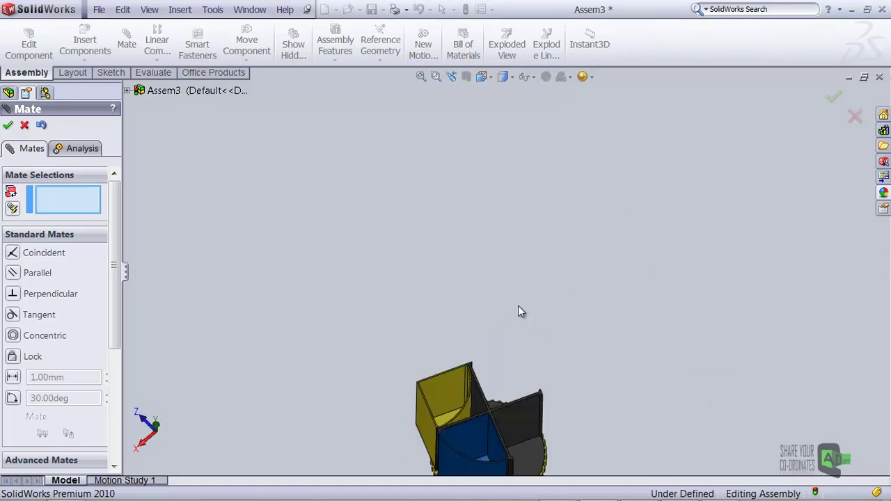
scroll(487, 383, down, 3)
scroll(491, 376, down, 6)
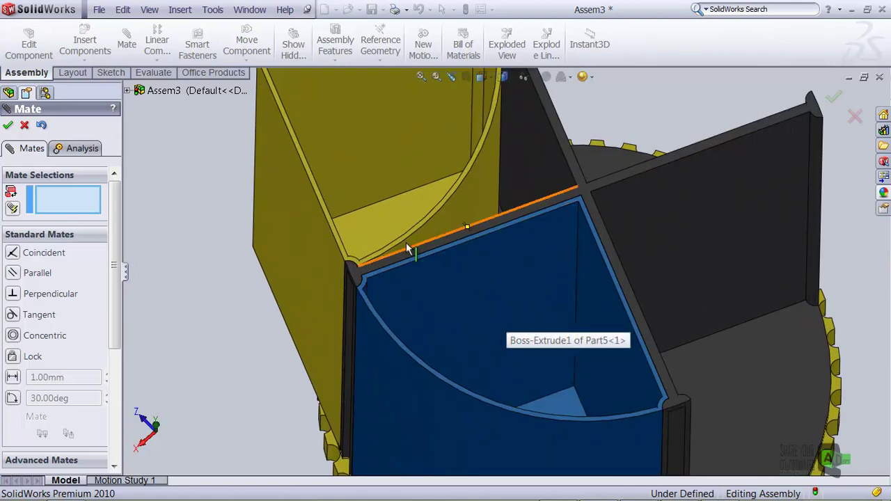
scroll(446, 240, up, 1)
scroll(508, 277, up, 2)
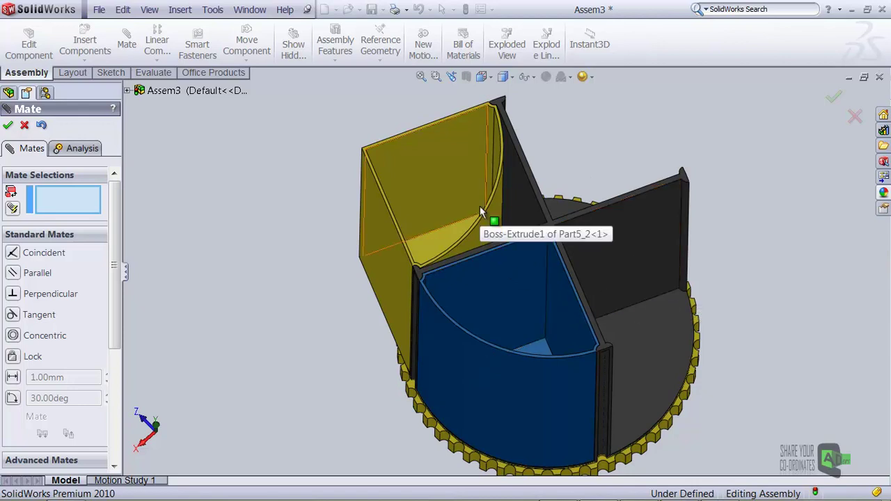
mouse_move(763, 500)
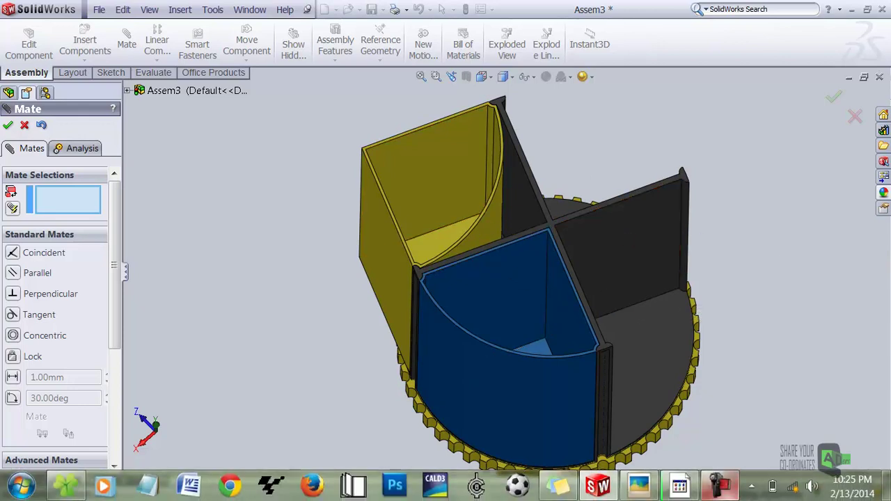
click(719, 485)
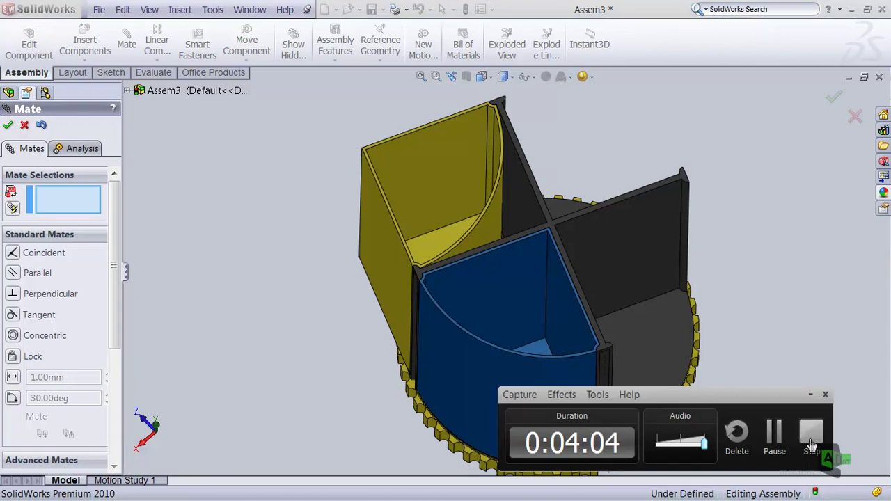
click(810, 437)
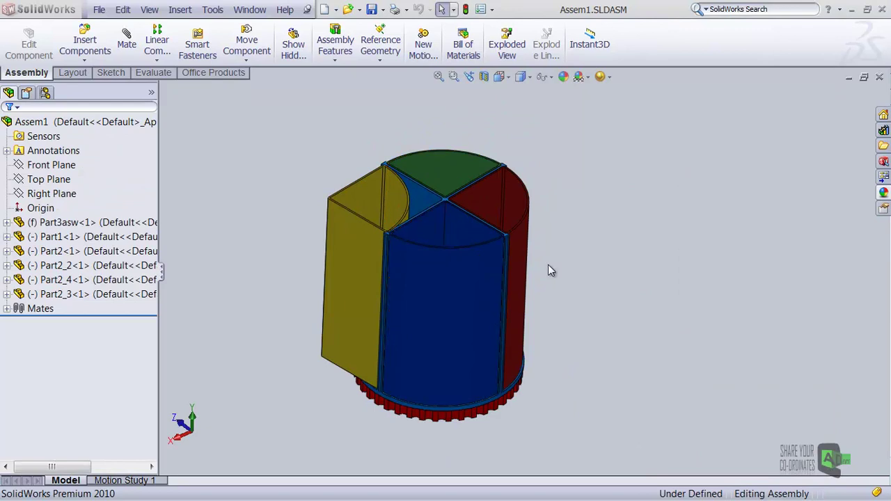
Look over the completed pen stand in Assem1.SLDASM and view its rendered image, Assem1.bmp, in Picasa Photo Viewer.
scroll(557, 247, down, 2)
scroll(557, 247, up, 3)
middle_drag(532, 224, 615, 243)
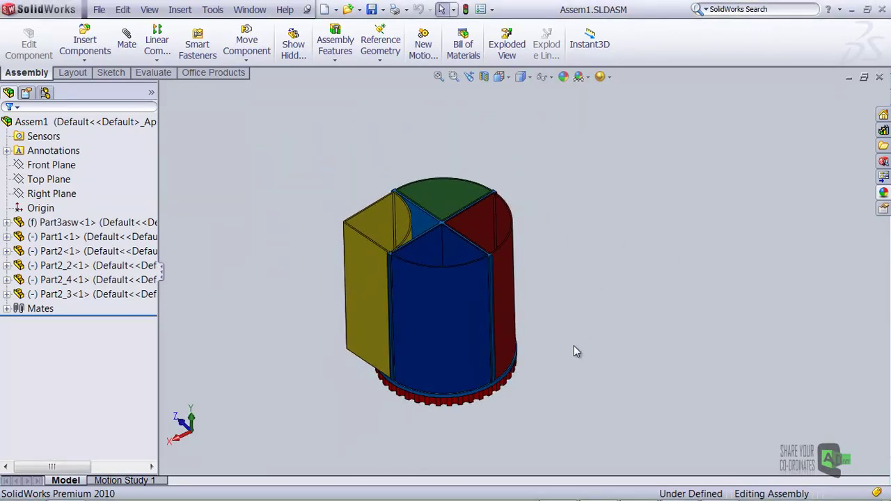
click(639, 485)
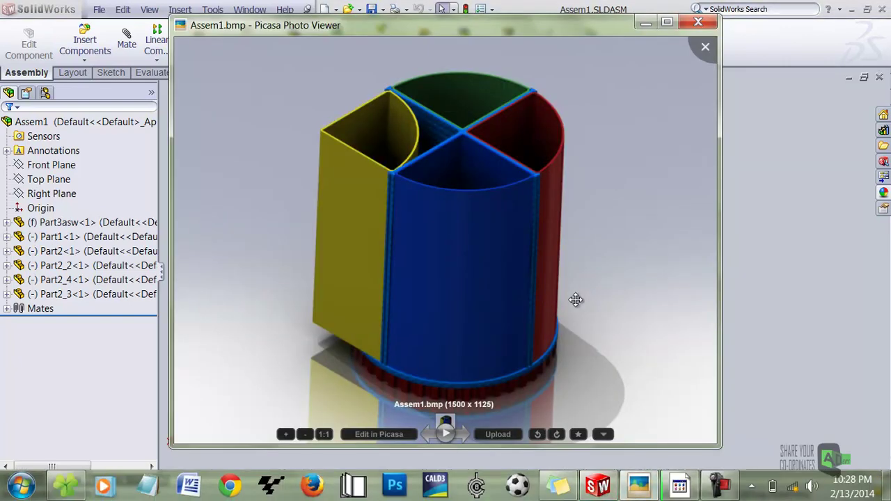
scroll(585, 279, up, 3)
scroll(487, 93, down, 3)
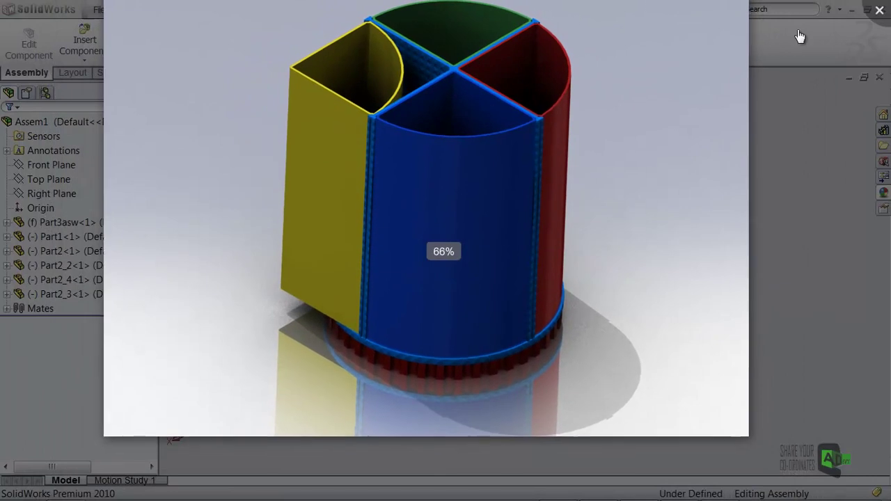
click(884, 9)
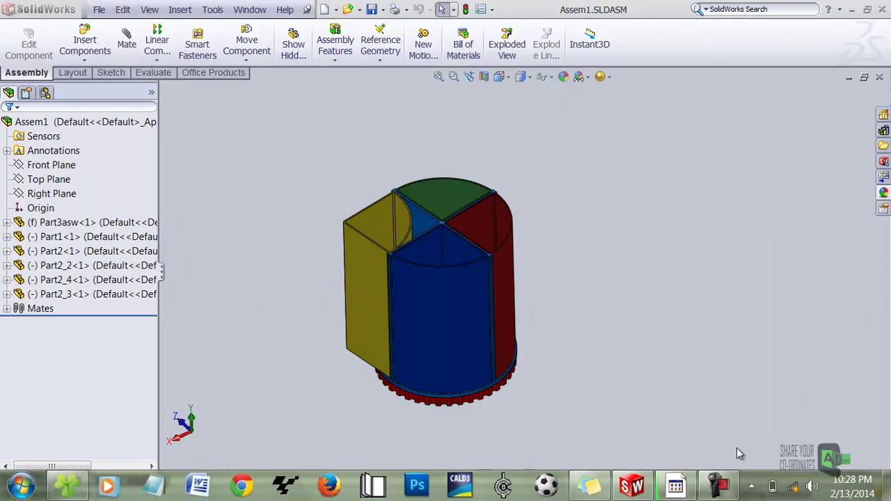
click(725, 488)
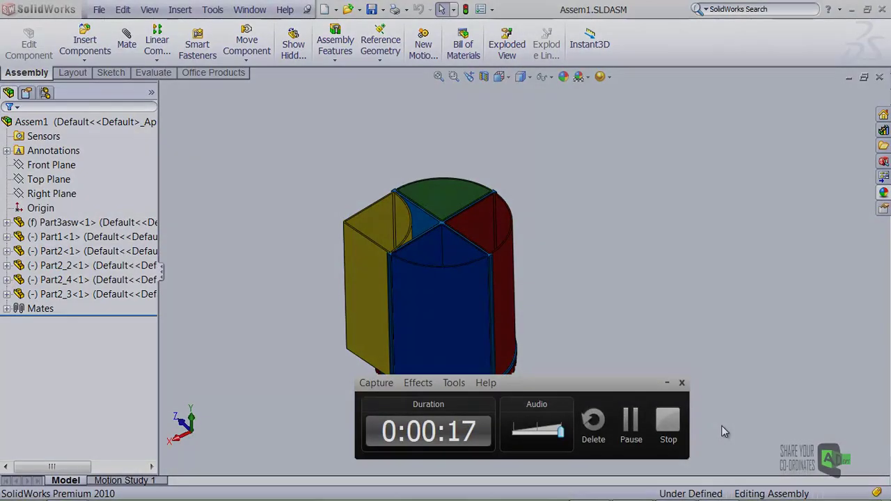